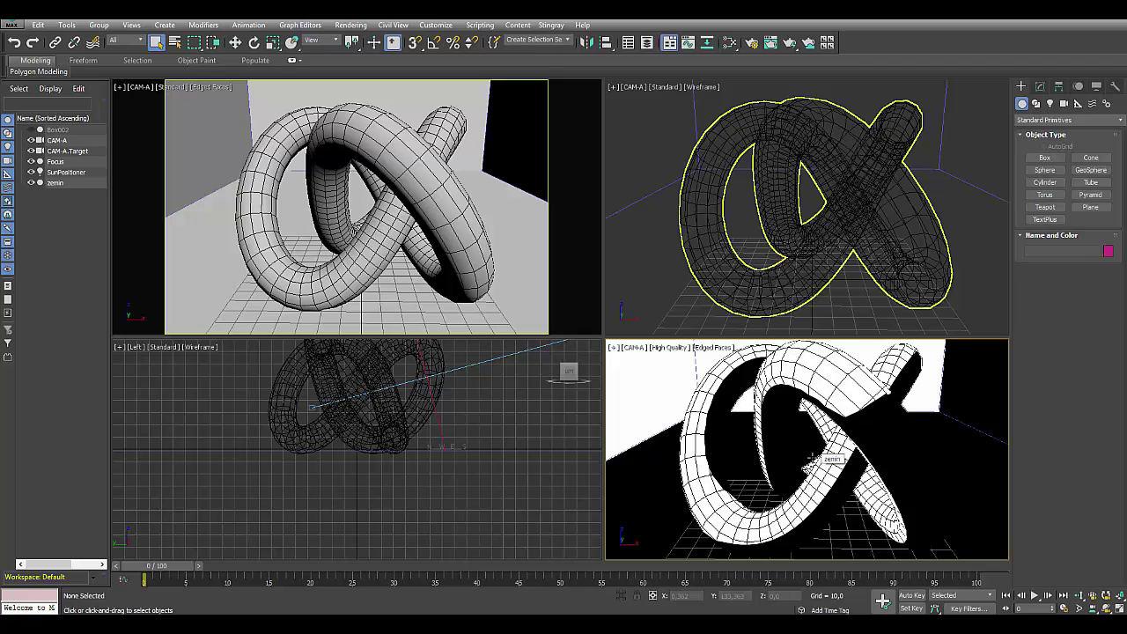
- Change the Render Setup renderer from Scanline to ART Renderer
{"action": "left_click", "coordinate": [351, 25]}
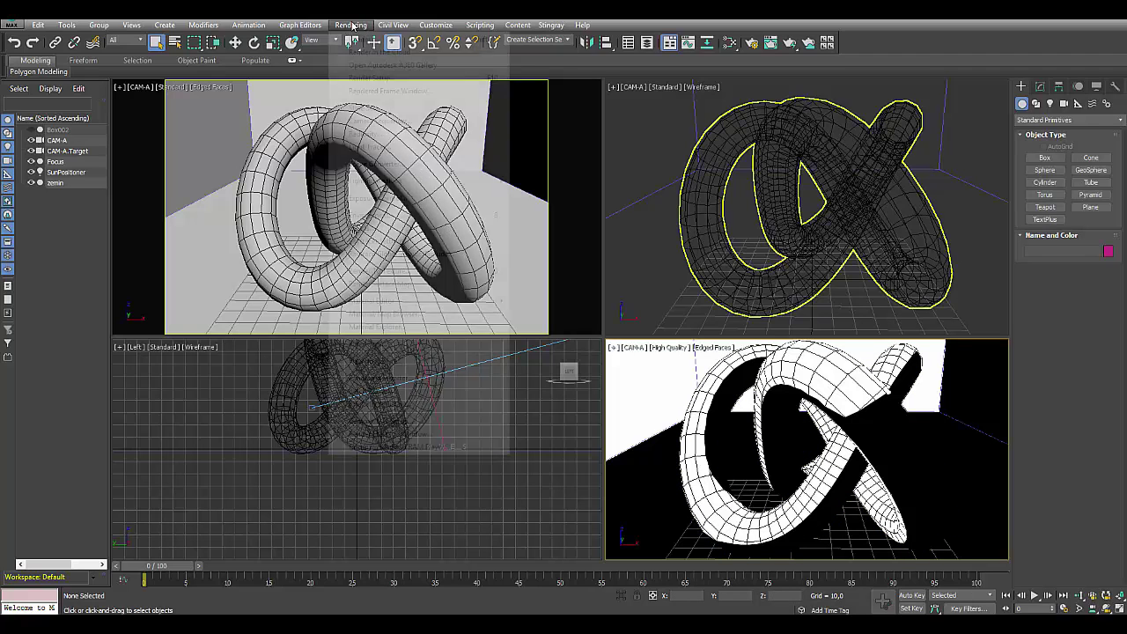
{"action": "left_click", "coordinate": [370, 77]}
{"action": "left_click_drag", "start_coordinate": [406, 48], "coordinate": [450, 59]}
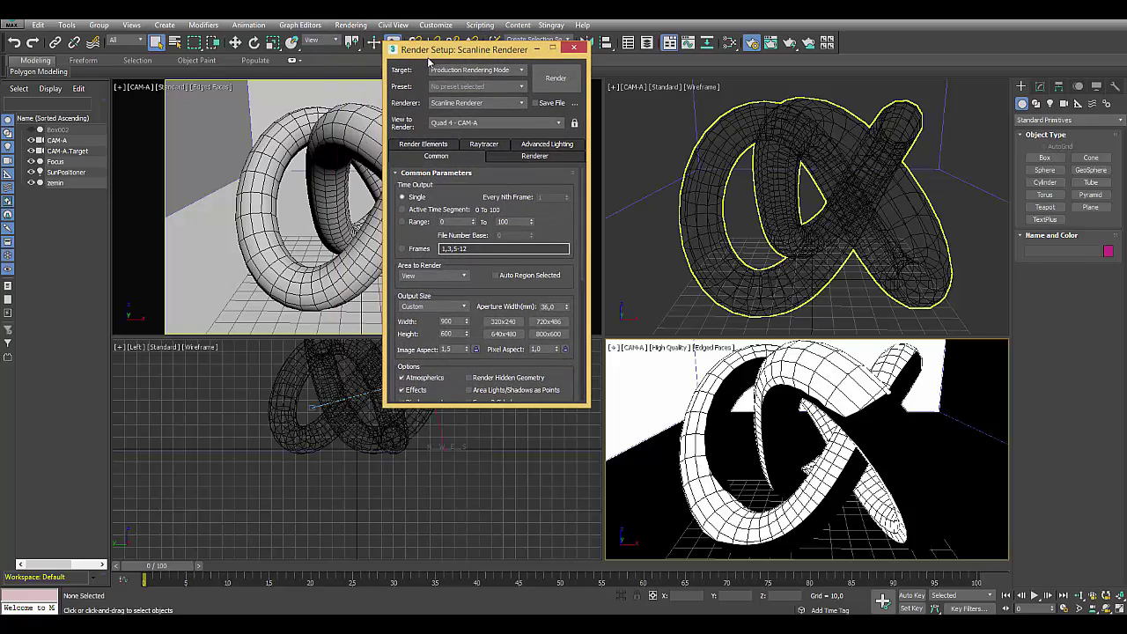
{"action": "left_click", "coordinate": [485, 112]}
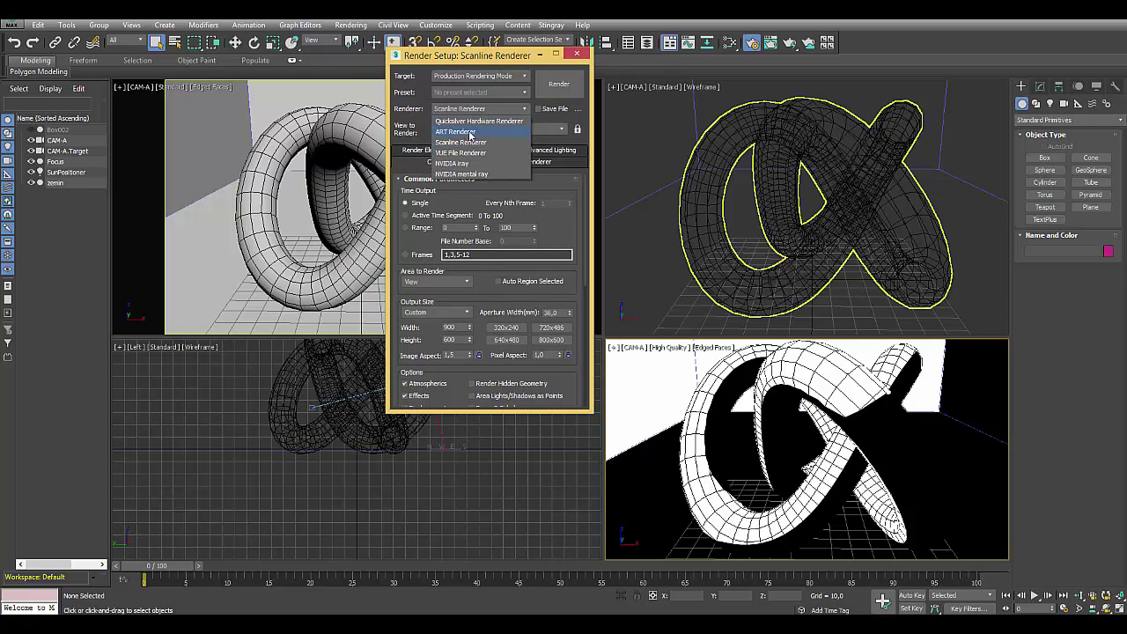
{"action": "left_click", "coordinate": [472, 136]}
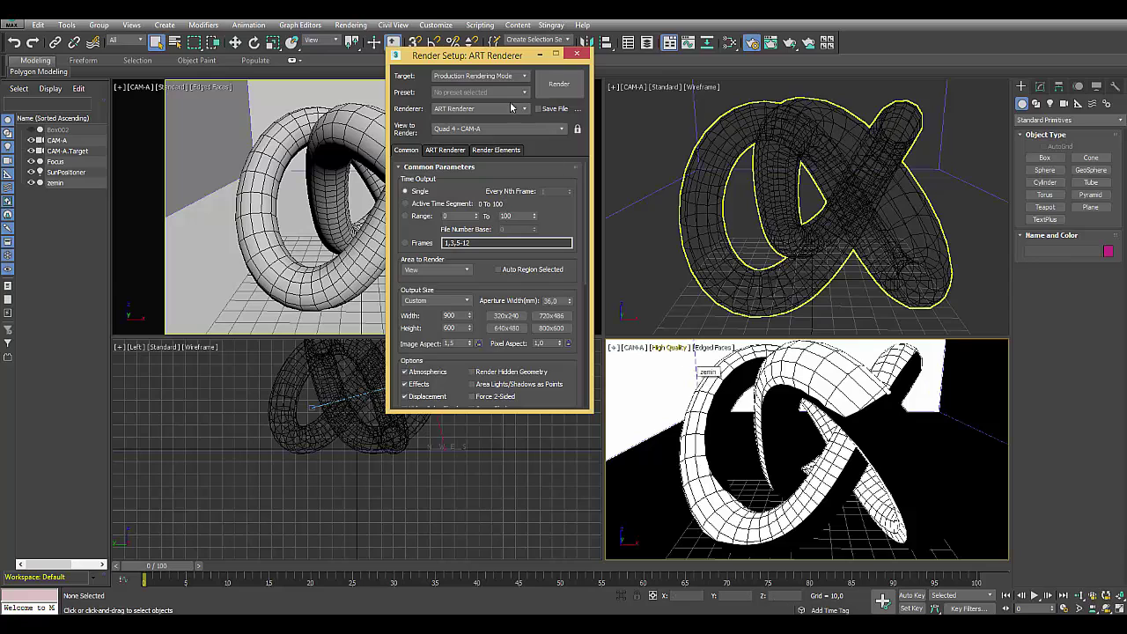
{"action": "left_click", "coordinate": [469, 76]}
- Set the render target to ActiveShade Mode and ART target quality to 25.0 dB
{"action": "left_click", "coordinate": [470, 108]}
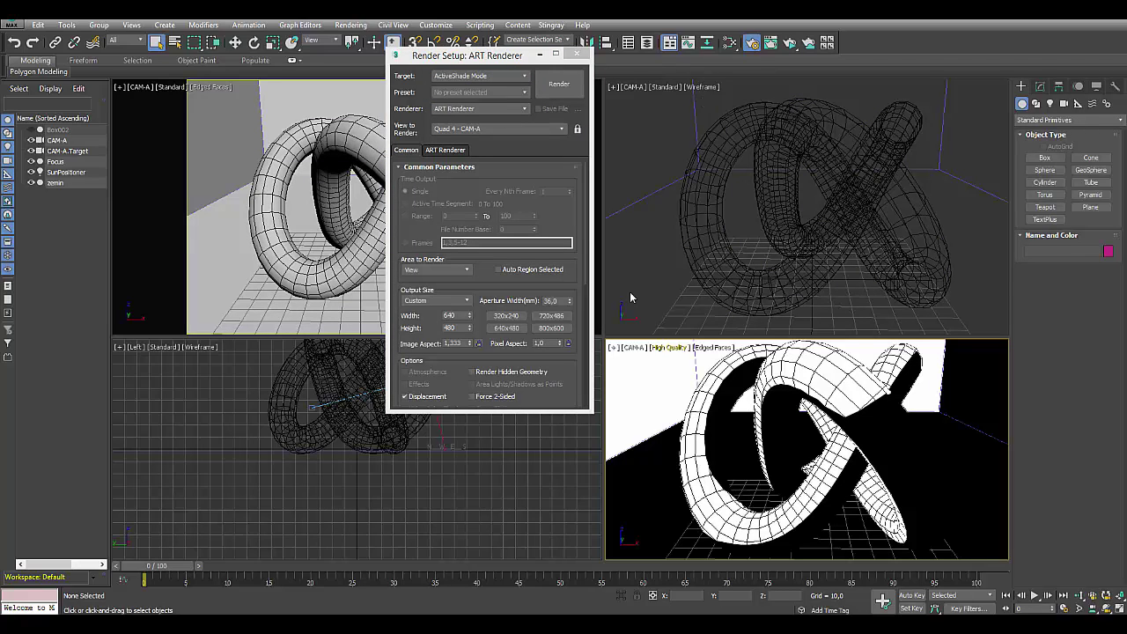
{"action": "left_click", "coordinate": [444, 150]}
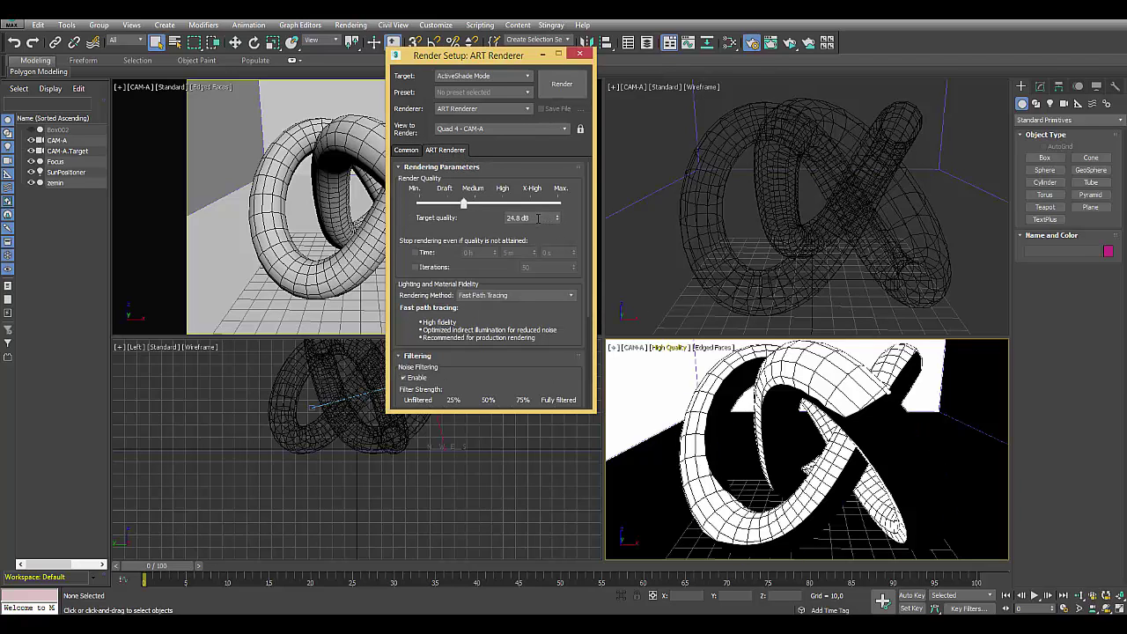
{"action": "left_click_drag", "start_coordinate": [539, 217], "coordinate": [481, 217]}
{"action": "type", "text": "25"}
{"action": "key", "text": "Return"}
- Set the noise filter strength to 75% and review the ART Renderer settings
{"action": "scroll", "coordinate": [405, 313], "scroll_direction": "down", "scroll_amount": 3}
{"action": "scroll", "coordinate": [536, 304], "scroll_direction": "down", "scroll_amount": 2}
{"action": "left_click_drag", "start_coordinate": [535, 304], "coordinate": [472, 304]}
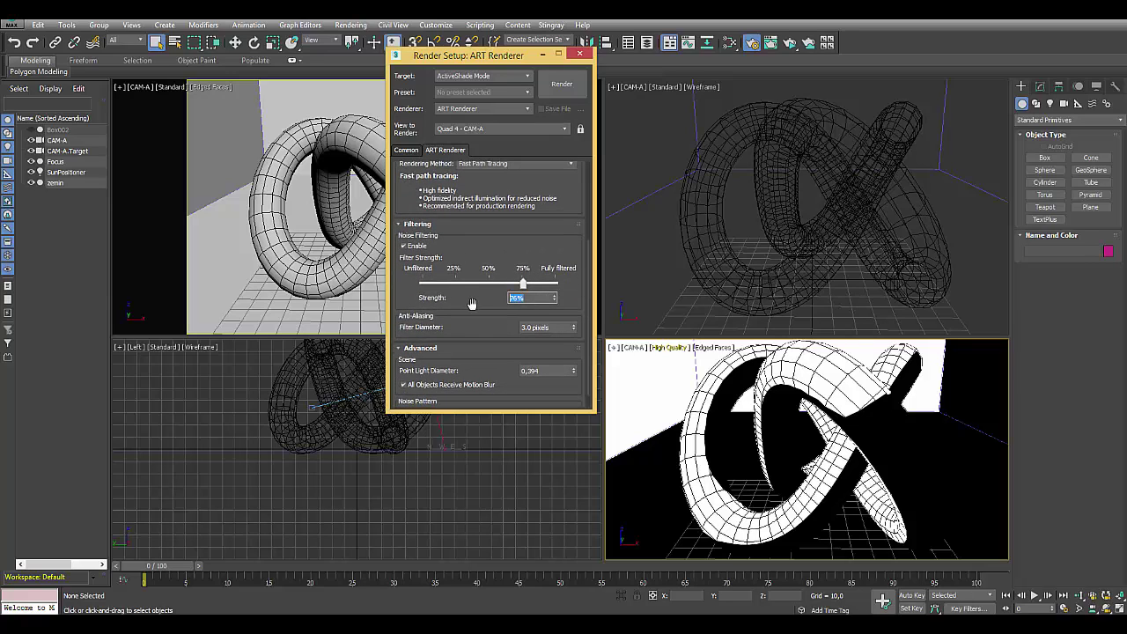
{"action": "type", "text": "75"}
{"action": "key", "text": "Return"}
{"action": "scroll", "coordinate": [490, 238], "scroll_direction": "down", "scroll_amount": 1}
{"action": "scroll", "coordinate": [488, 206], "scroll_direction": "up", "scroll_amount": 2}
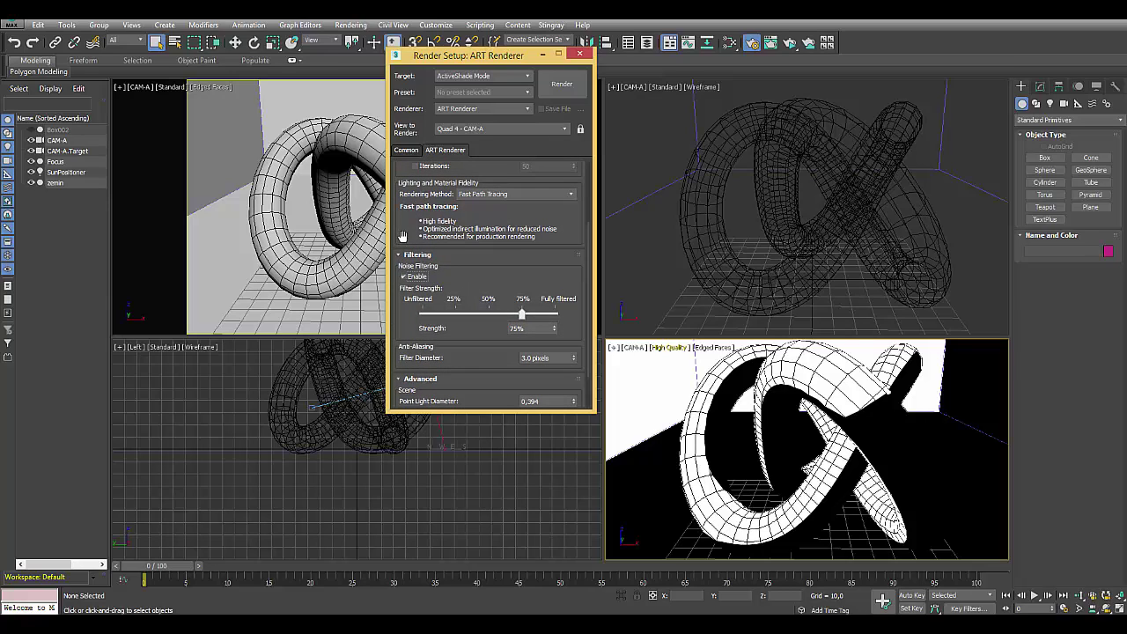
{"action": "scroll", "coordinate": [403, 236], "scroll_direction": "down", "scroll_amount": 2}
{"action": "scroll", "coordinate": [409, 349], "scroll_direction": "up", "scroll_amount": 4}
{"action": "scroll", "coordinate": [410, 348], "scroll_direction": "up", "scroll_amount": 2}
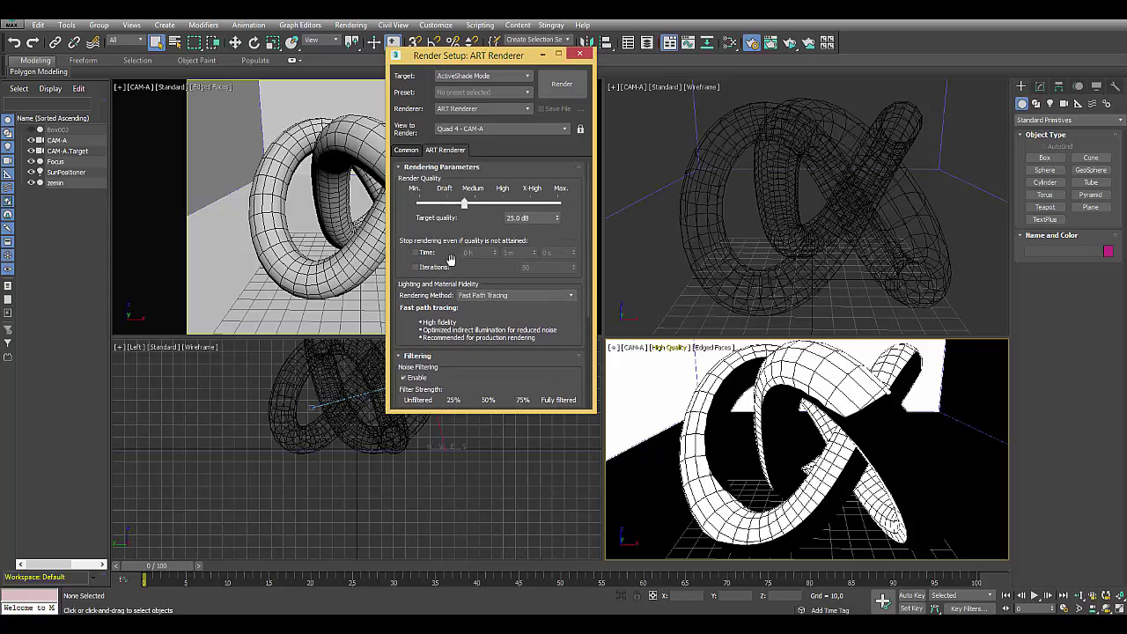
{"action": "left_click", "coordinate": [640, 350]}
{"action": "mouse_move", "coordinate": [686, 256]}
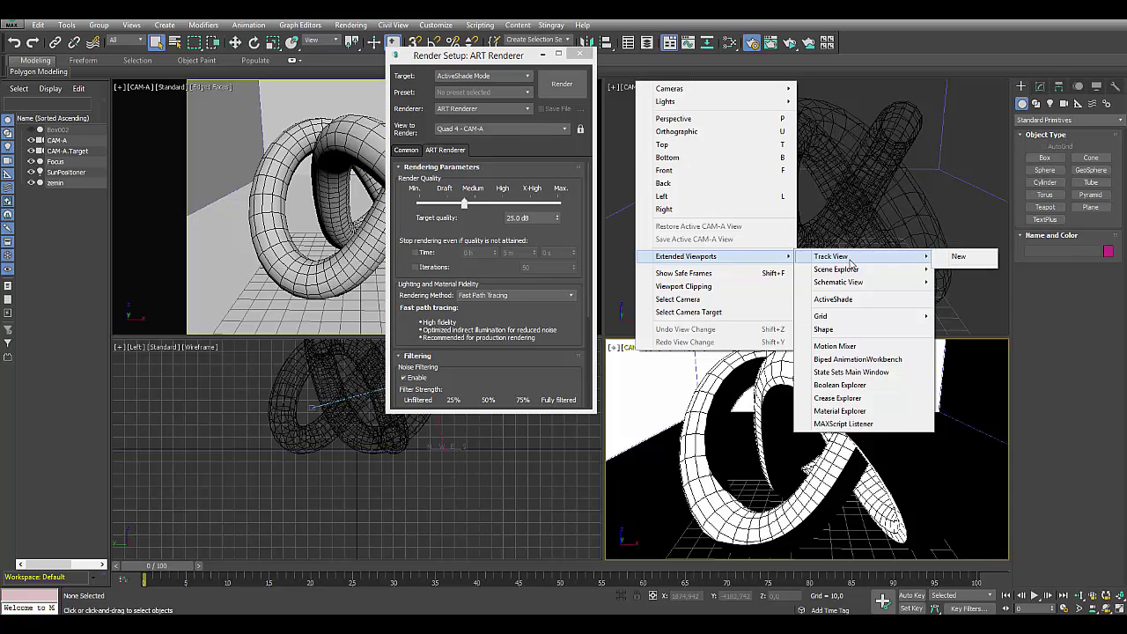
- Switch the CAM-A viewport to a live ActiveShade render and close Render Setup
{"action": "left_click", "coordinate": [850, 301]}
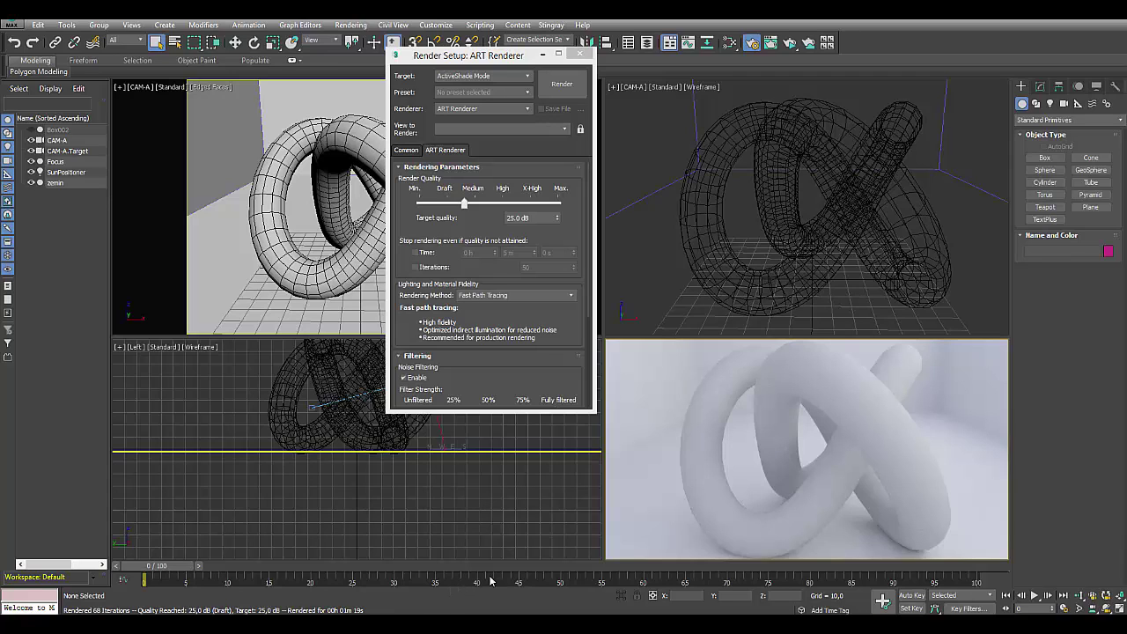
{"action": "left_click_drag", "start_coordinate": [467, 55], "coordinate": [400, 102]}
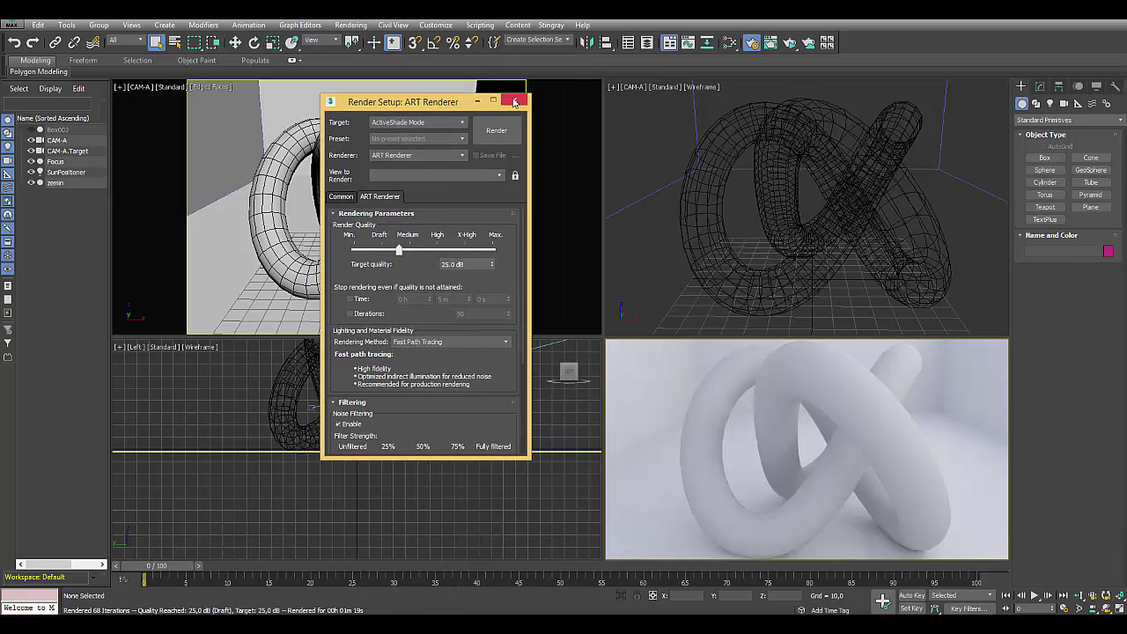
{"action": "left_click", "coordinate": [515, 102]}
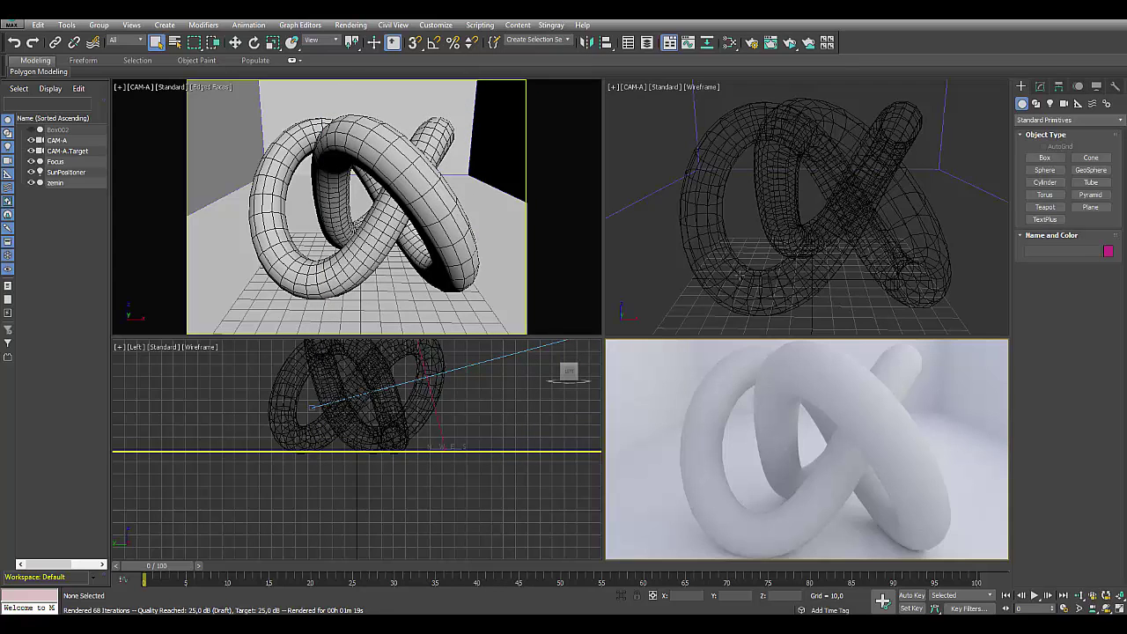
- In the Slate Material Editor, add Physical Material #6 and assign it to the knot
{"action": "left_click", "coordinate": [350, 25]}
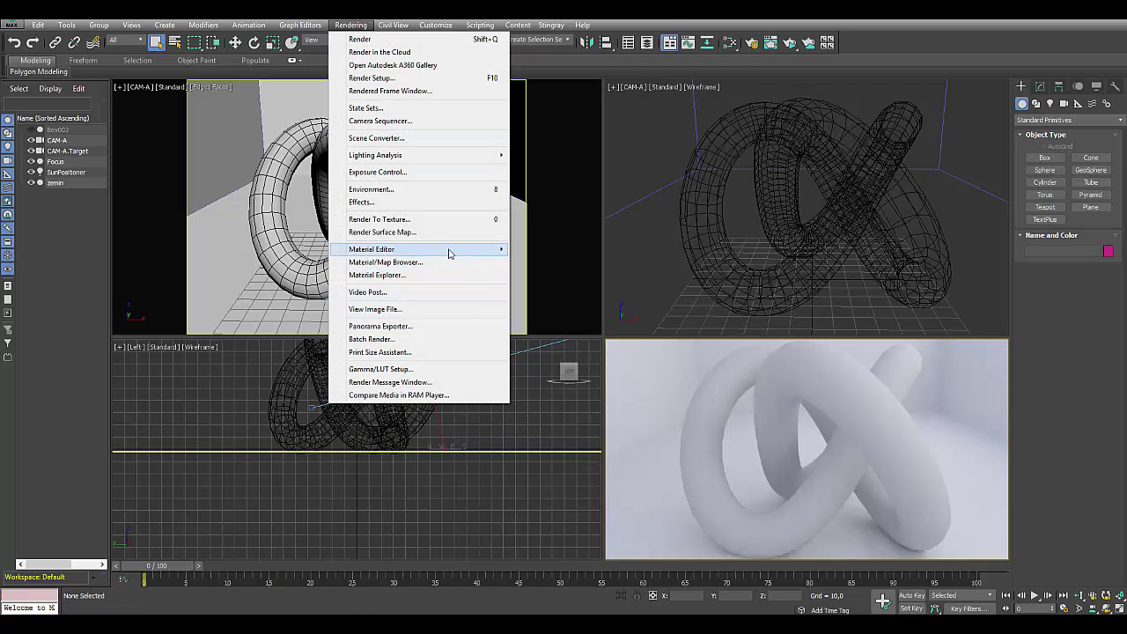
{"action": "mouse_move", "coordinate": [372, 249]}
{"action": "left_click", "coordinate": [547, 262]}
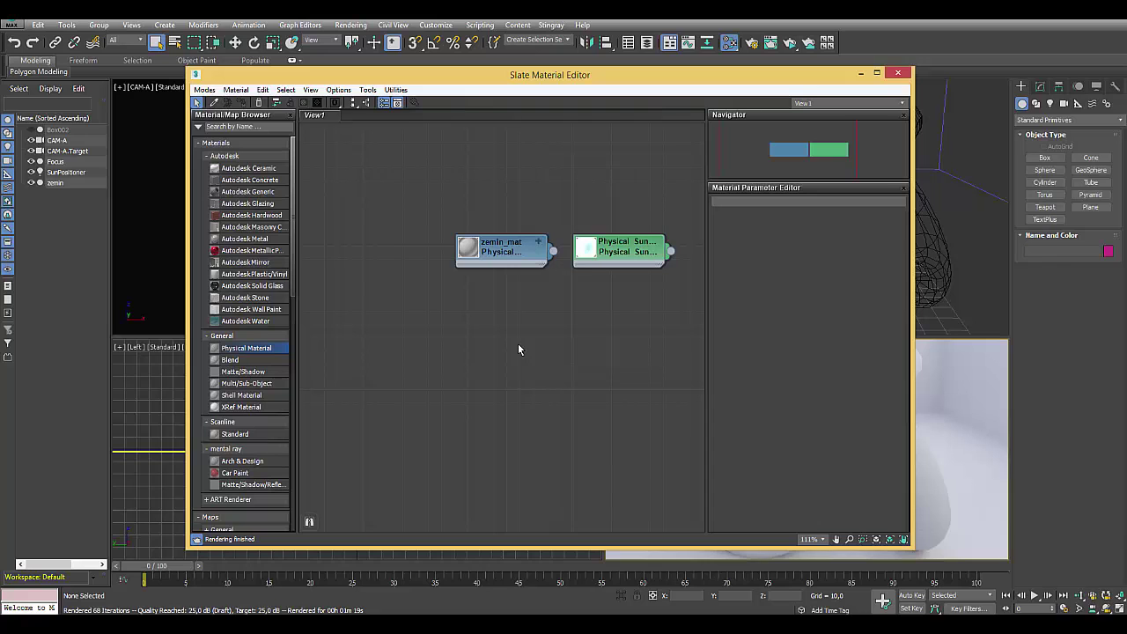
{"action": "left_click_drag", "start_coordinate": [641, 74], "coordinate": [589, 69]}
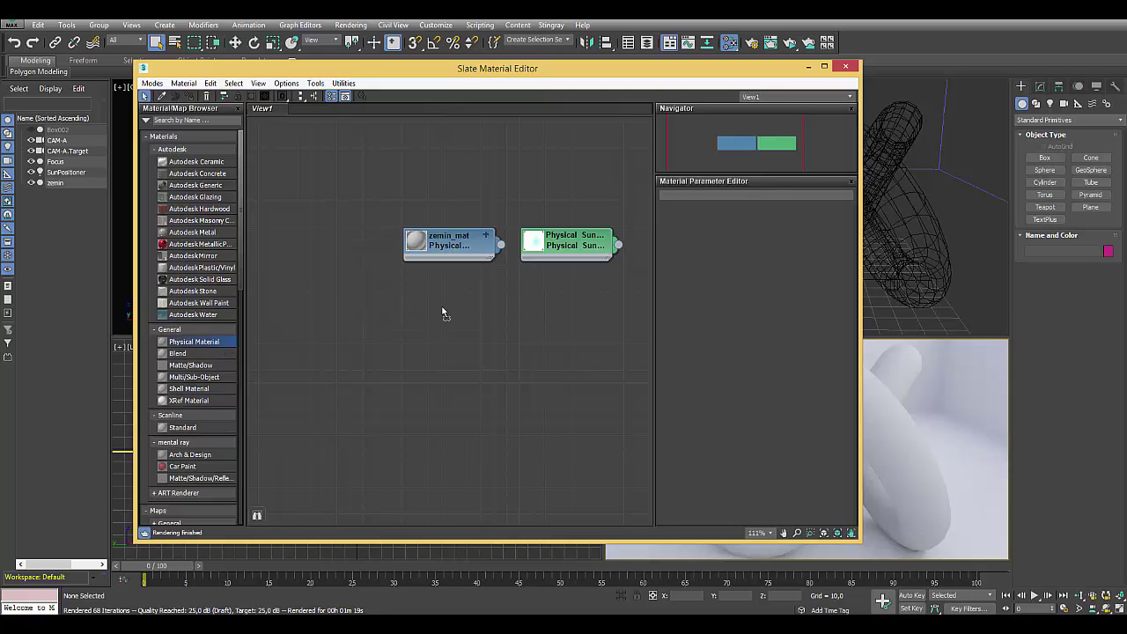
{"action": "left_click_drag", "start_coordinate": [468, 326], "coordinate": [376, 290]}
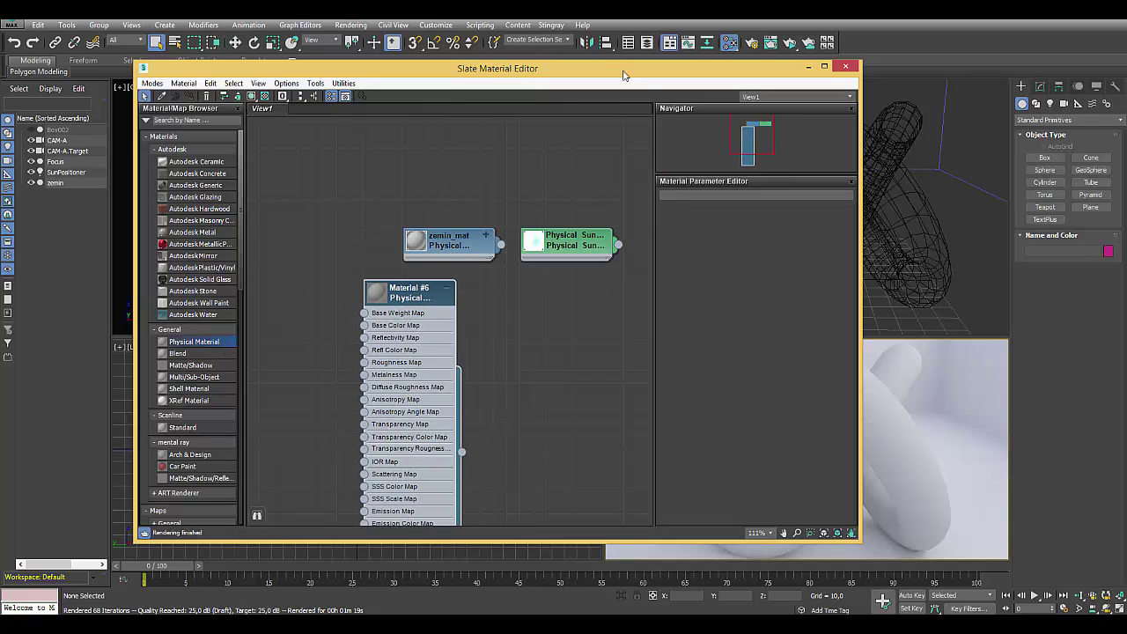
{"action": "mouse_move", "coordinate": [621, 71]}
{"action": "left_mouse_down"}
{"action": "mouse_move", "coordinate": [487, 59]}
{"action": "mouse_move", "coordinate": [380, 31]}
{"action": "left_mouse_up"}
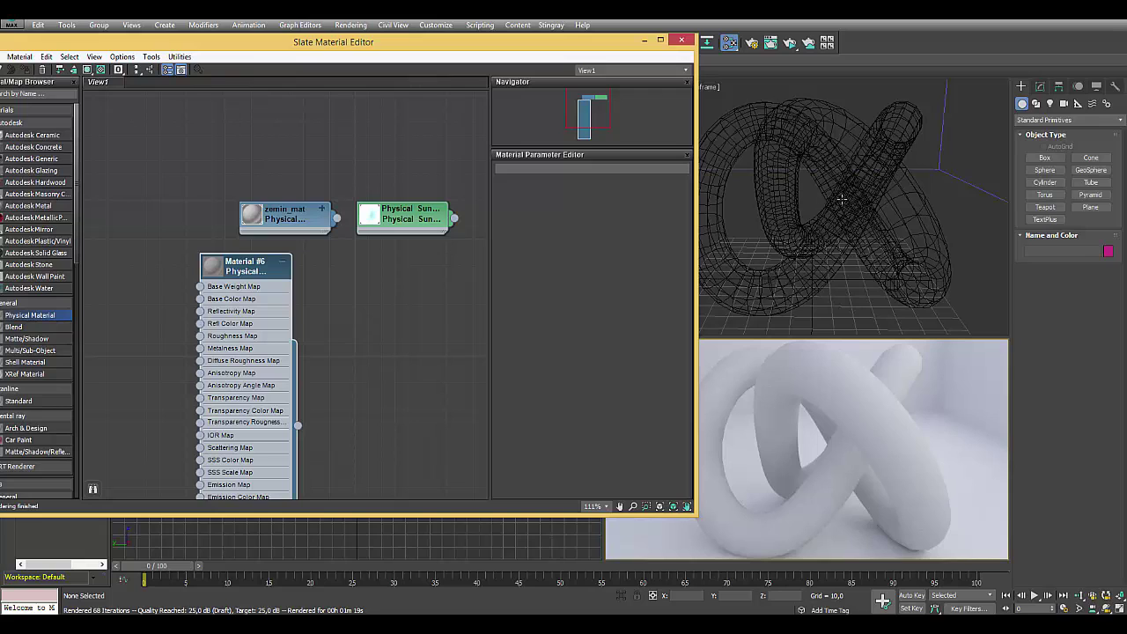
{"action": "left_click_drag", "start_coordinate": [263, 268], "coordinate": [263, 243]}
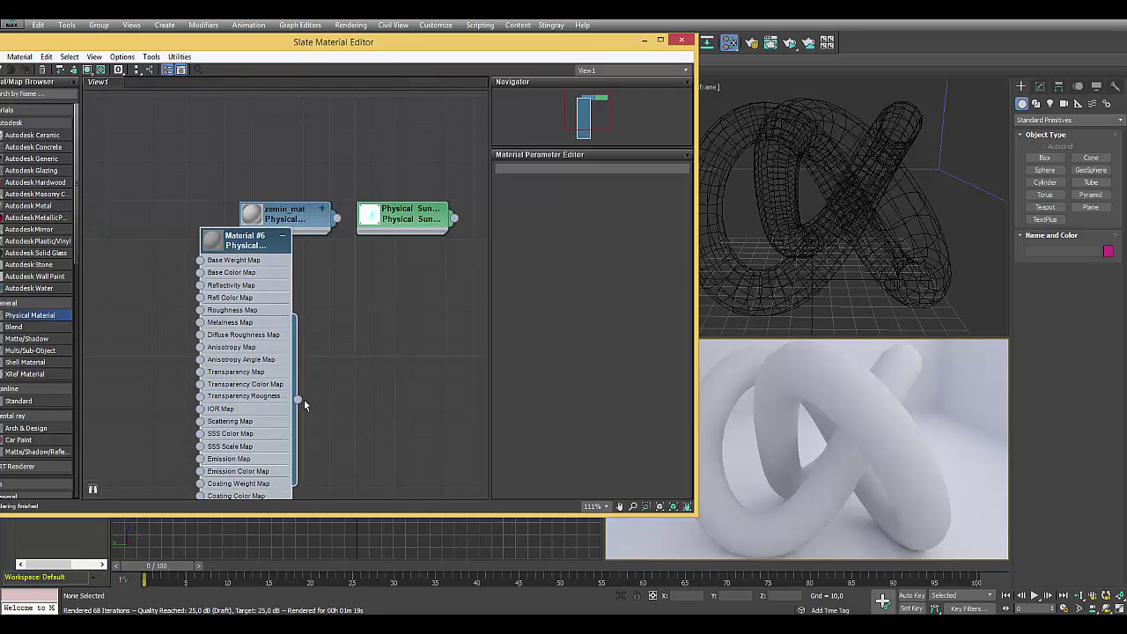
{"action": "left_click_drag", "start_coordinate": [297, 402], "coordinate": [843, 225]}
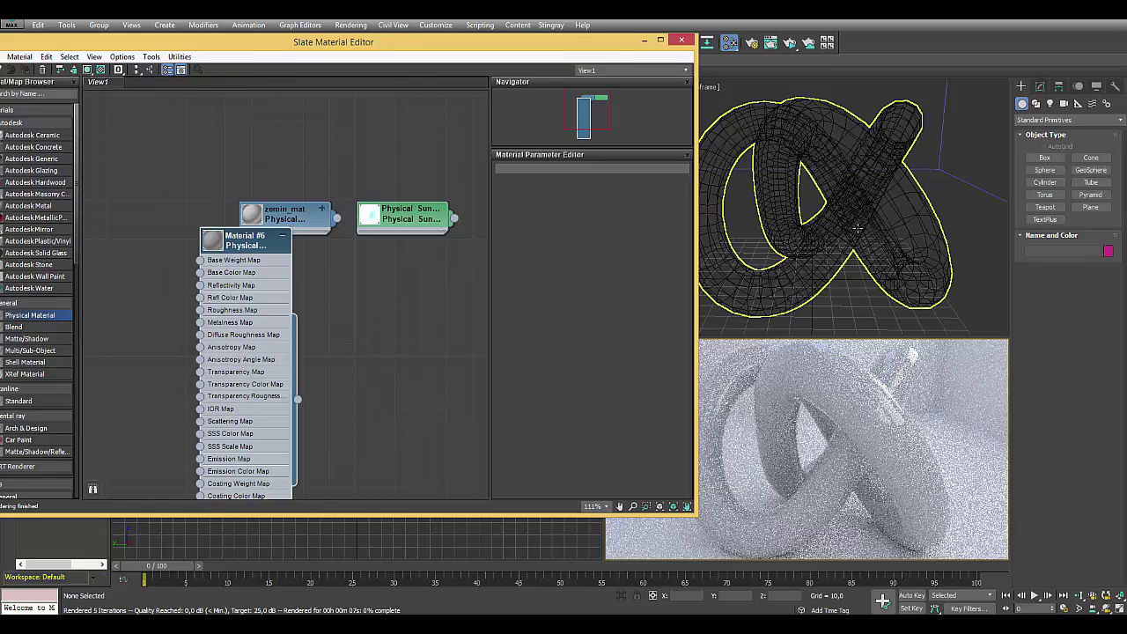
- Spread the Material #6, zemin_mat and Physical Sun nodes apart, then open Material #6's parameters
{"action": "left_click", "coordinate": [858, 410]}
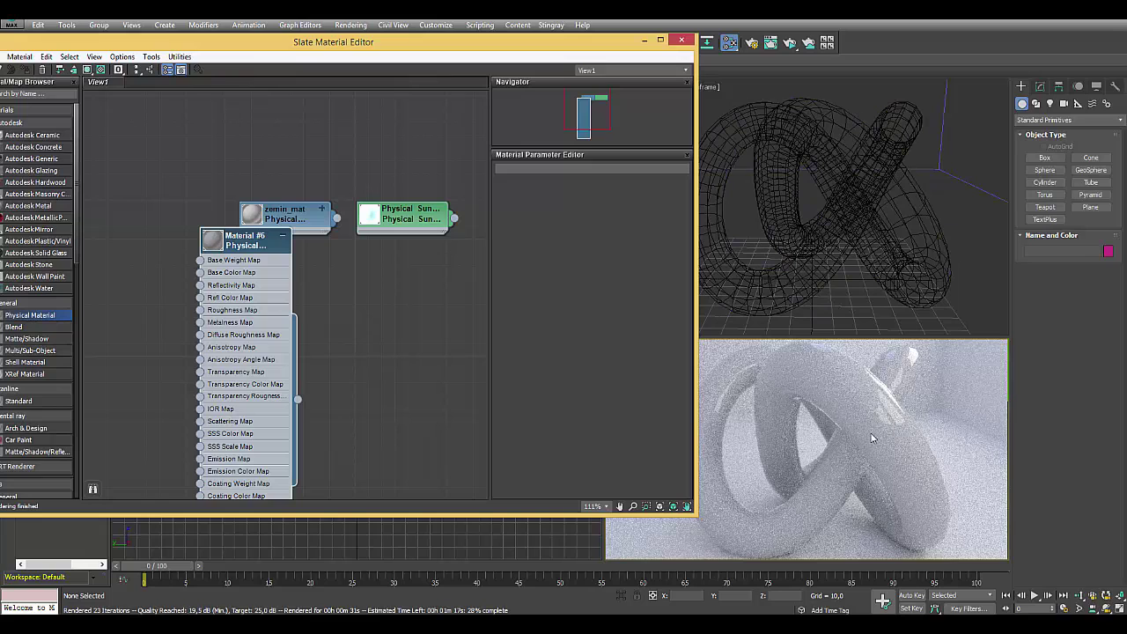
{"action": "left_click_drag", "start_coordinate": [245, 248], "coordinate": [192, 156]}
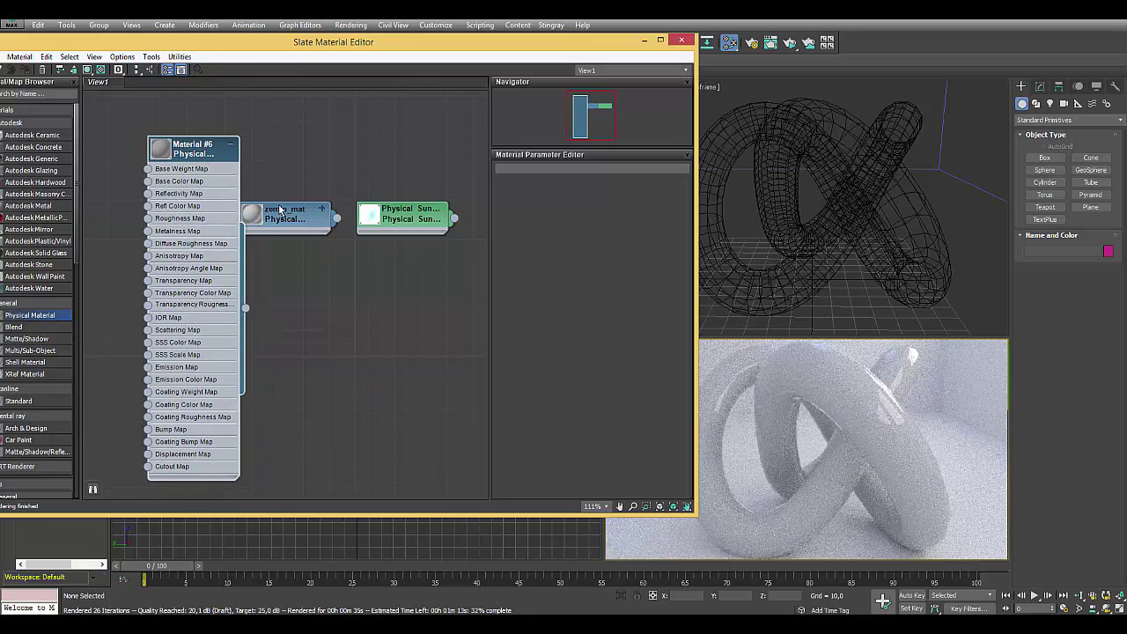
{"action": "left_click_drag", "start_coordinate": [291, 218], "coordinate": [316, 219]}
{"action": "left_click_drag", "start_coordinate": [410, 213], "coordinate": [437, 213]}
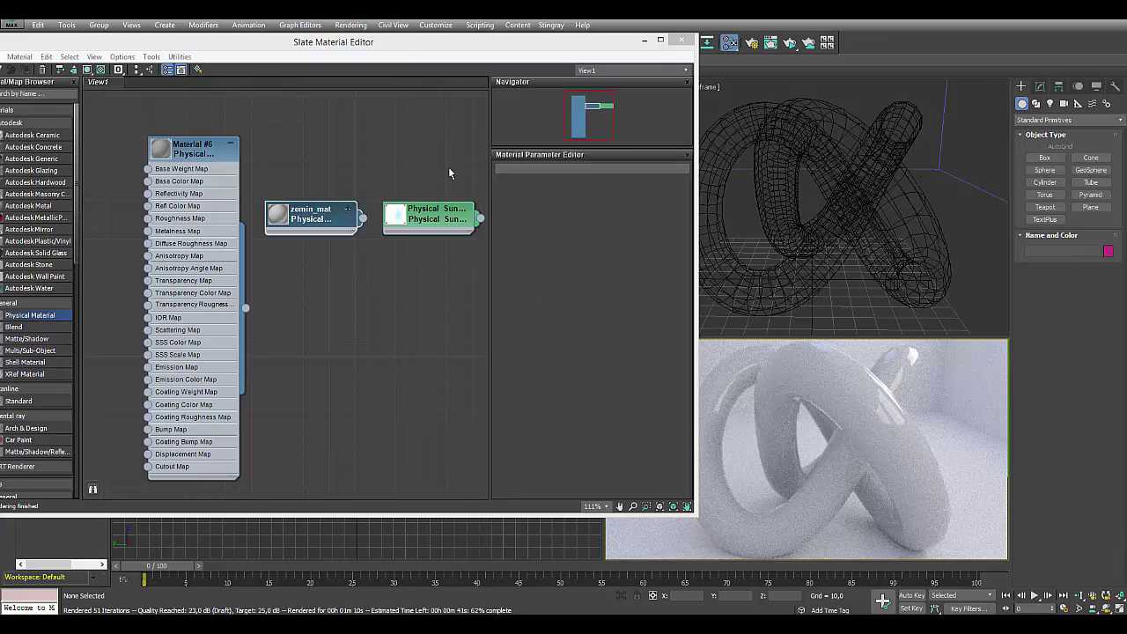
{"action": "double_click", "coordinate": [215, 156]}
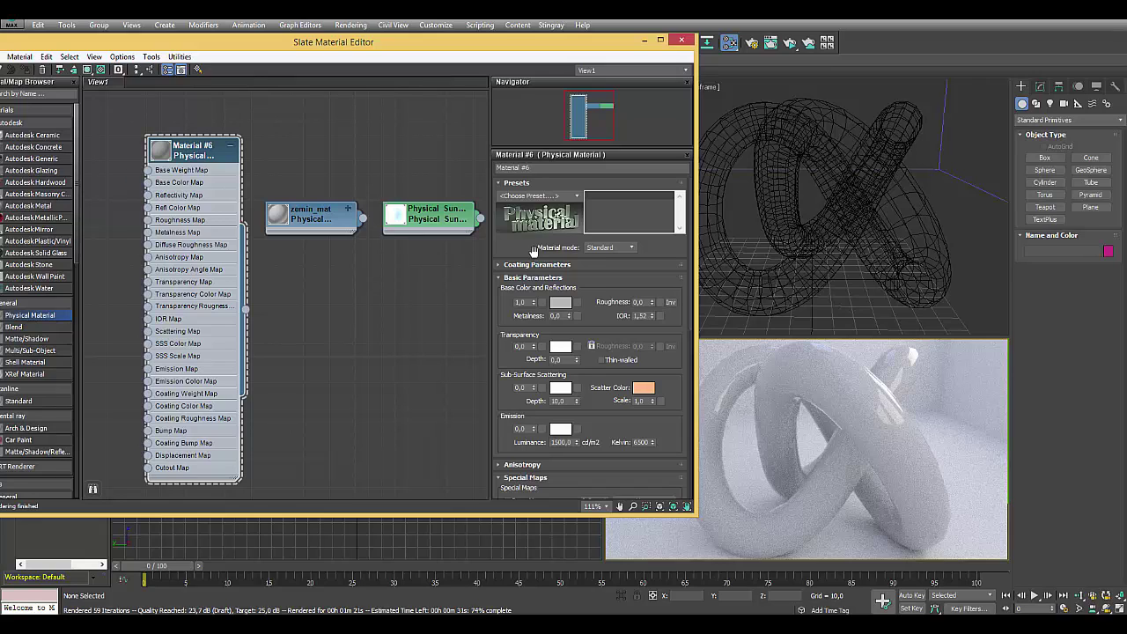
- Browse the material Presets list and close it without applying a preset
{"action": "left_click", "coordinate": [577, 195]}
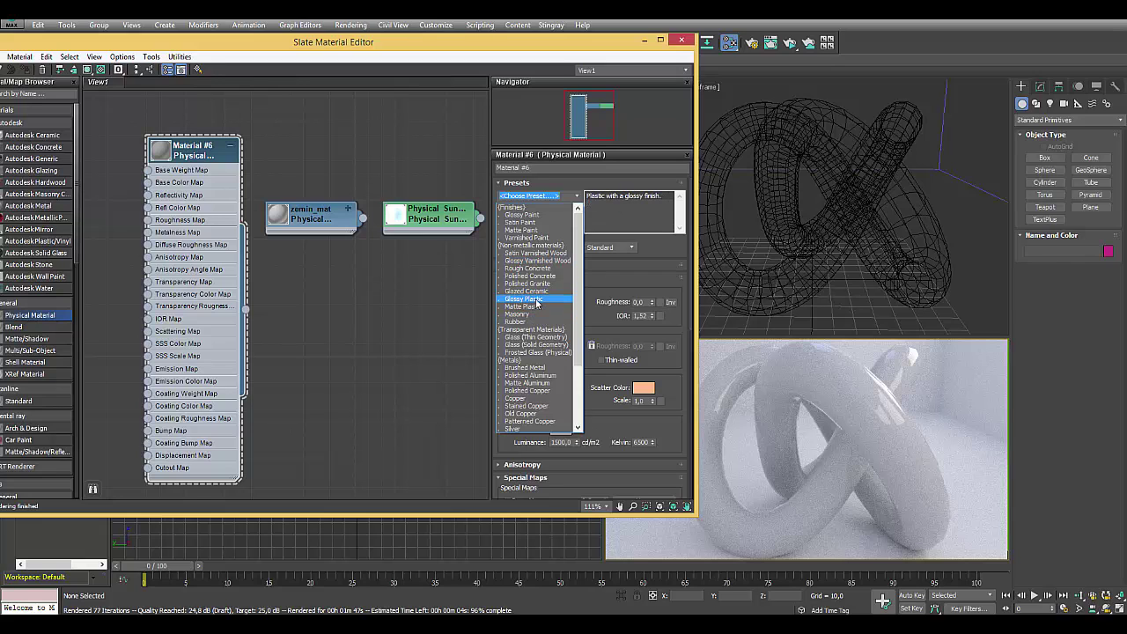
{"action": "scroll", "coordinate": [539, 317], "scroll_direction": "down", "scroll_amount": 1}
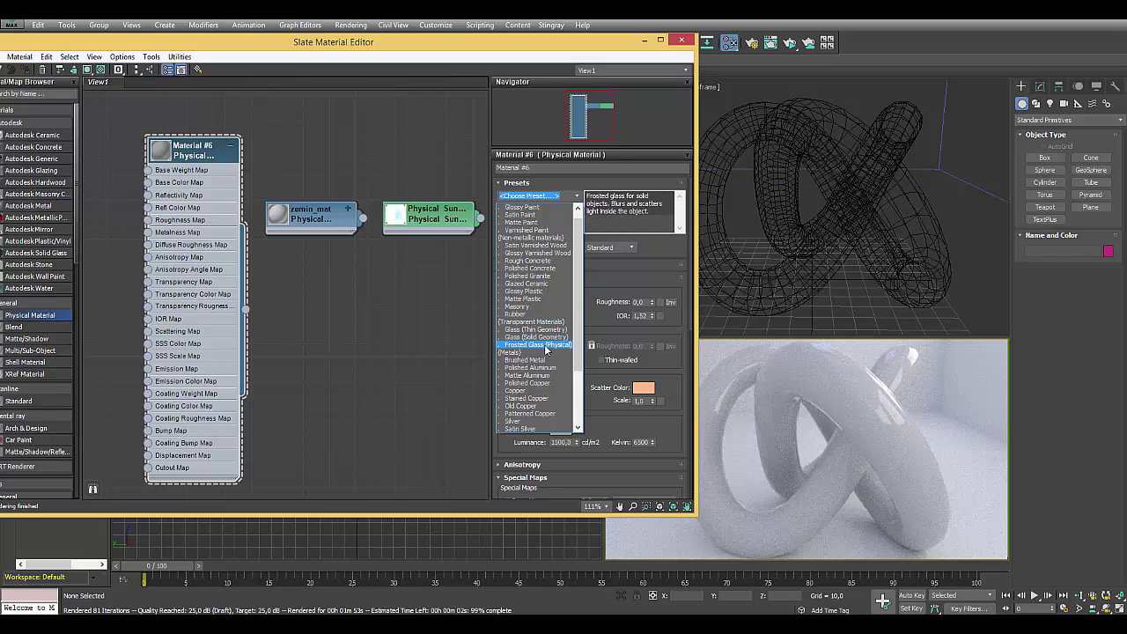
{"action": "scroll", "coordinate": [539, 344], "scroll_direction": "down", "scroll_amount": 3}
{"action": "scroll", "coordinate": [533, 330], "scroll_direction": "down", "scroll_amount": 2}
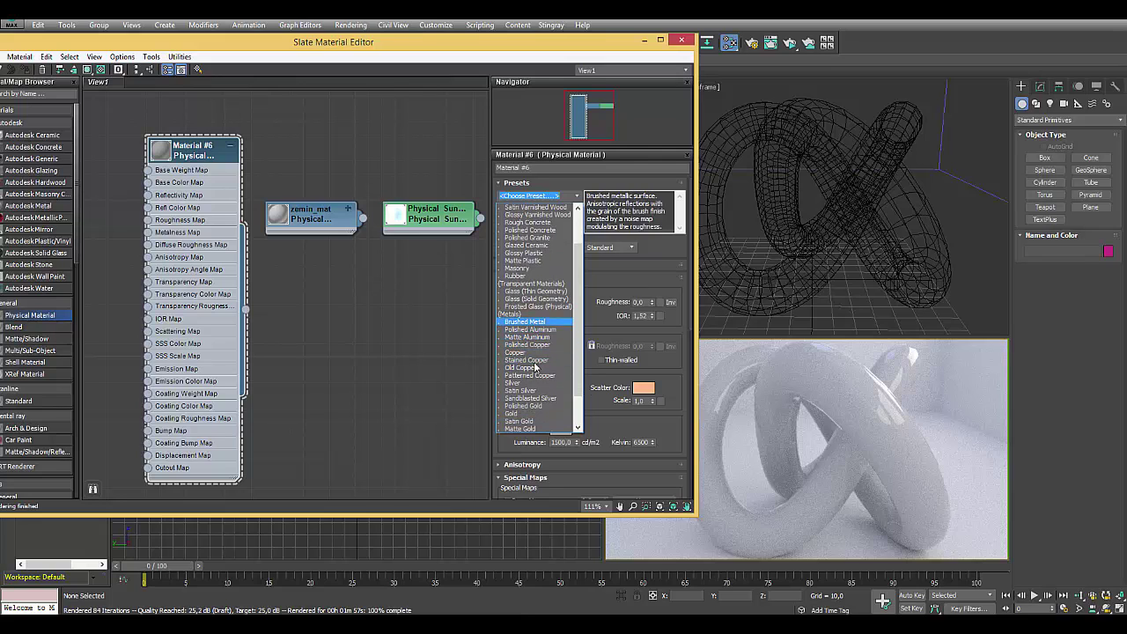
{"action": "scroll", "coordinate": [535, 367], "scroll_direction": "down", "scroll_amount": 2}
{"action": "scroll", "coordinate": [534, 367], "scroll_direction": "down", "scroll_amount": 2}
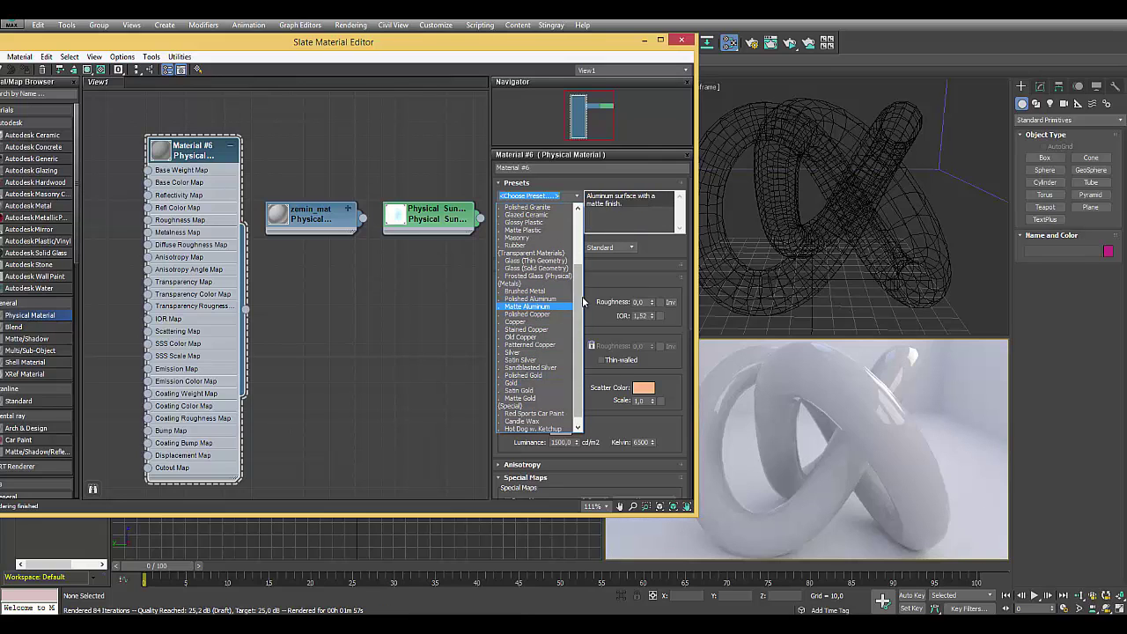
{"action": "left_click", "coordinate": [627, 285]}
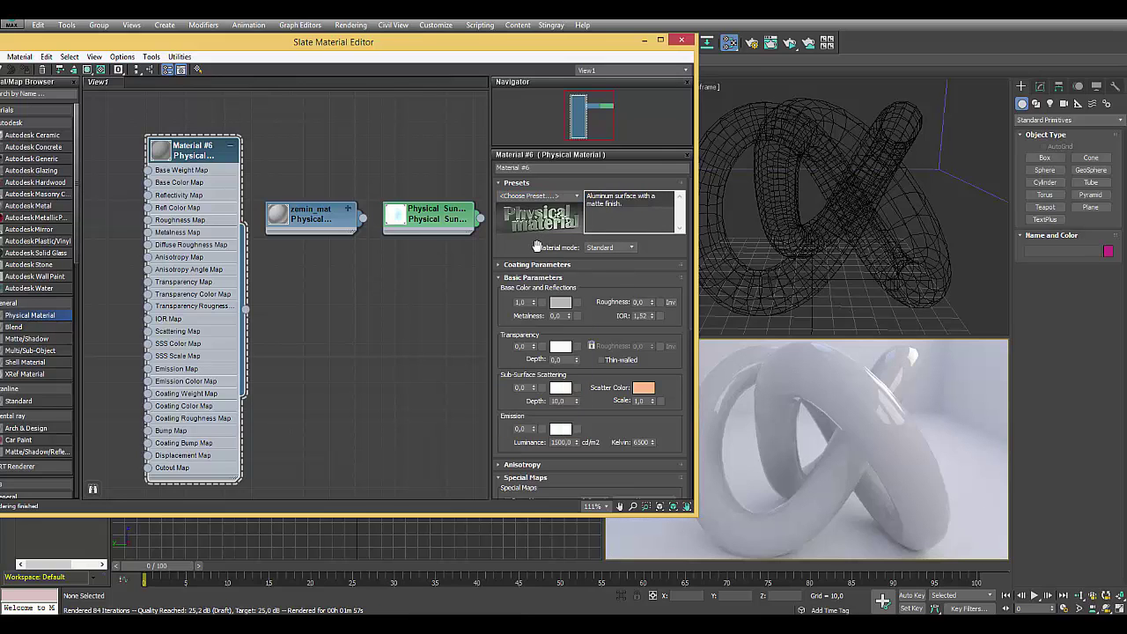
- Bring up the Standard/Advanced material mode choices, leaving the mode on Standard
{"action": "left_click", "coordinate": [613, 250]}
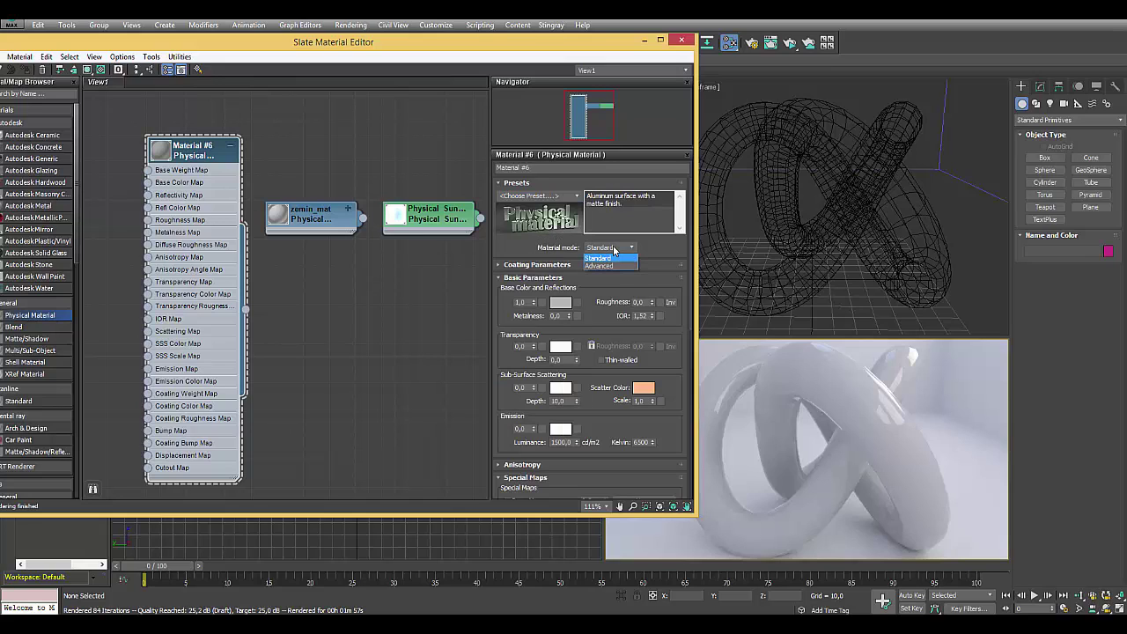
{"action": "left_click", "coordinate": [614, 251]}
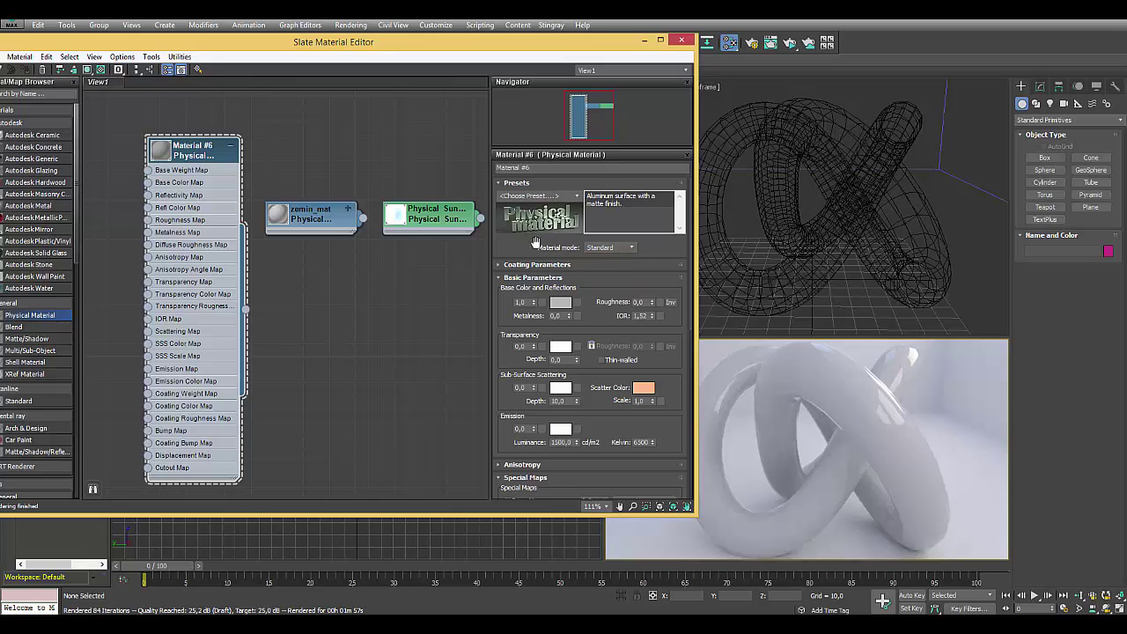
{"action": "left_click_drag", "start_coordinate": [529, 248], "coordinate": [524, 235]}
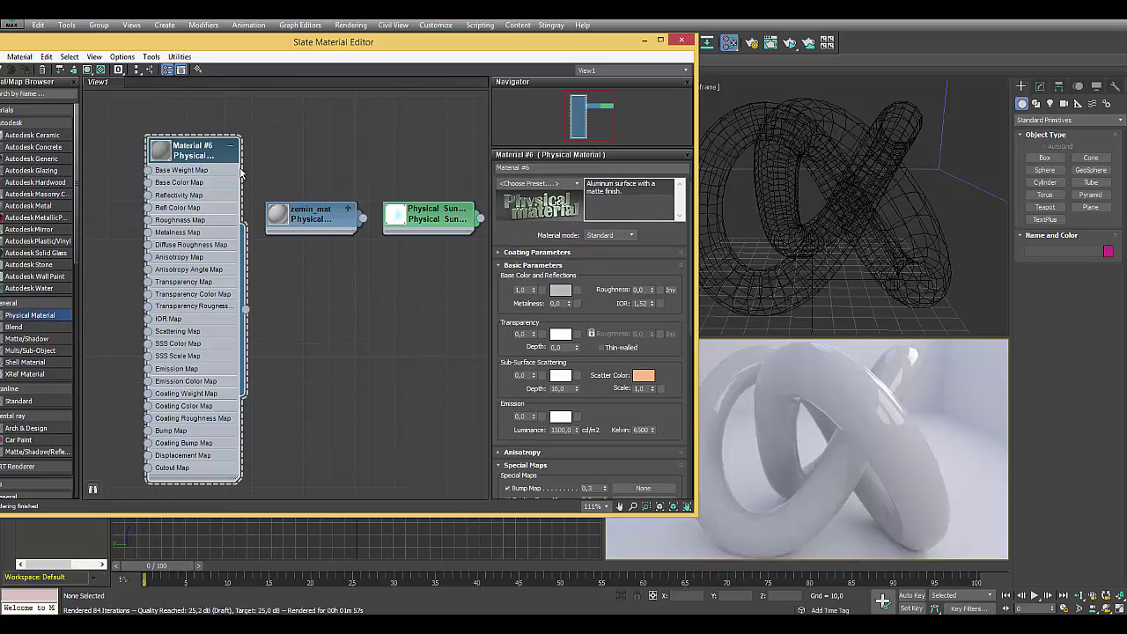
{"action": "left_click_drag", "start_coordinate": [518, 234], "coordinate": [523, 228]}
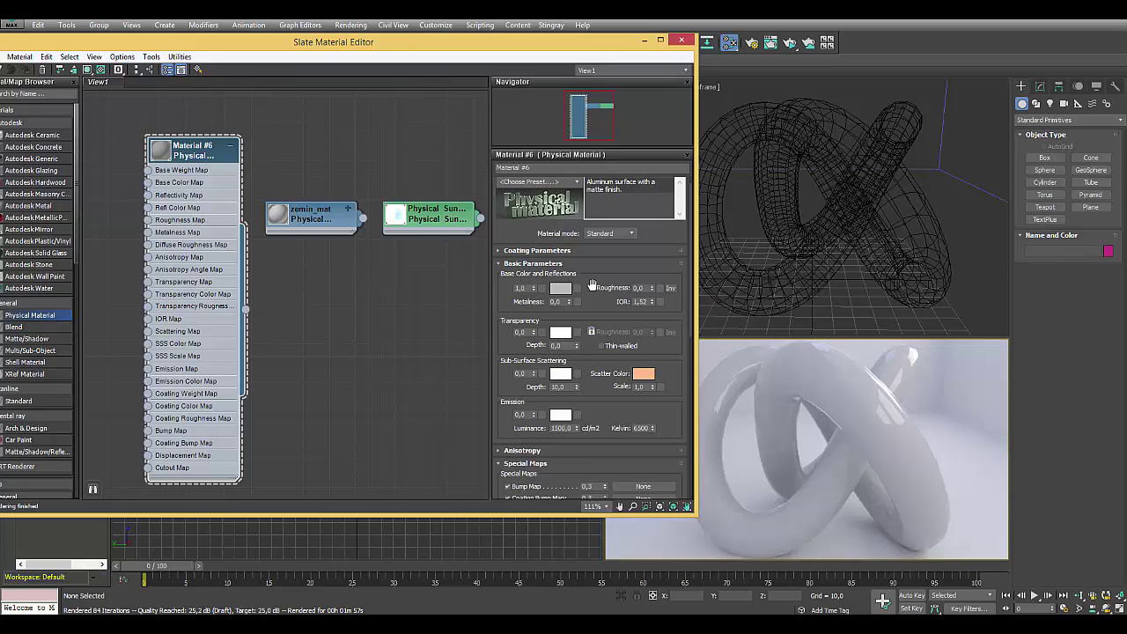
{"action": "mouse_move", "coordinate": [592, 285]}
{"action": "left_mouse_down"}
{"action": "mouse_move", "coordinate": [593, 265]}
{"action": "mouse_move", "coordinate": [592, 280]}
{"action": "left_mouse_up"}
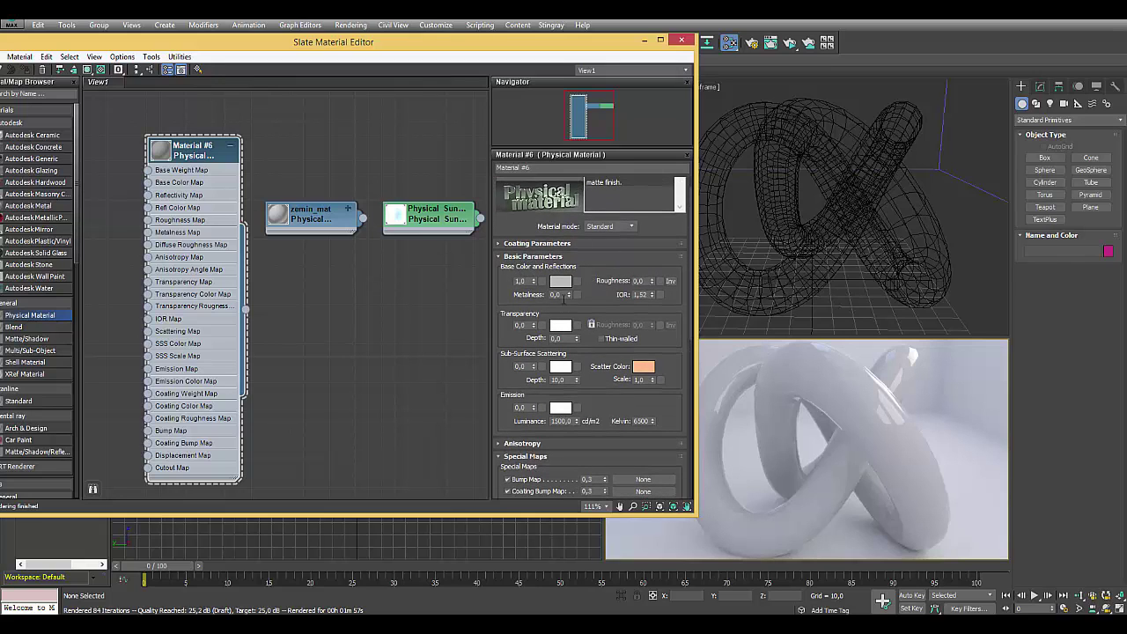
- Switch Material #6 to Advanced mode and set a light blue base colour
{"action": "left_click", "coordinate": [620, 227]}
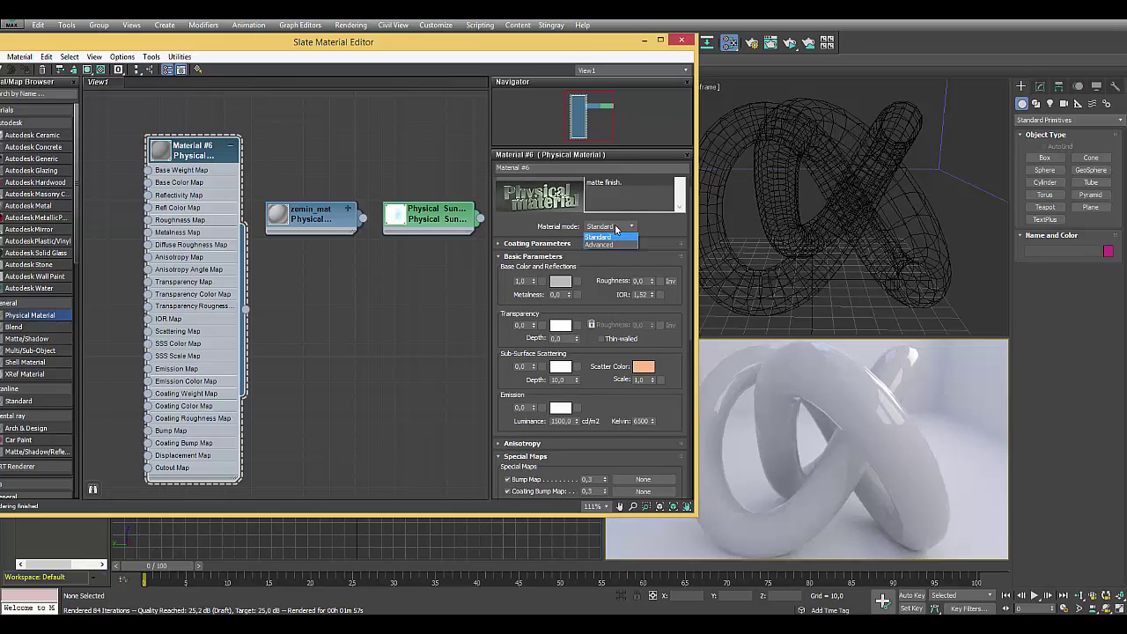
{"action": "left_click", "coordinate": [608, 245]}
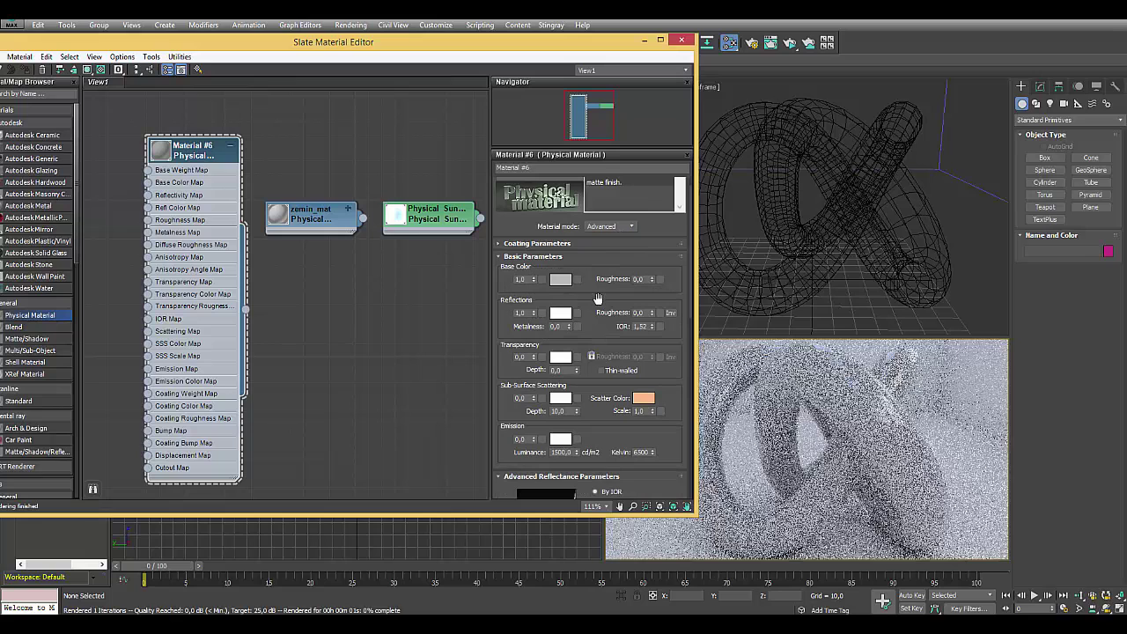
{"action": "left_click_drag", "start_coordinate": [588, 287], "coordinate": [594, 280]}
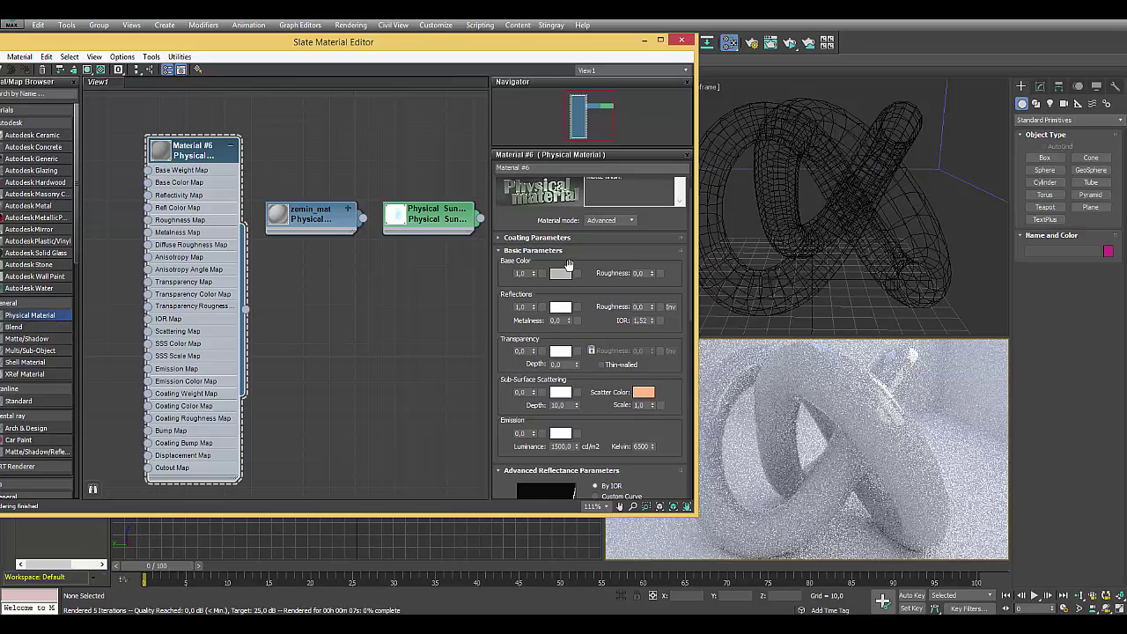
{"action": "left_click", "coordinate": [560, 274]}
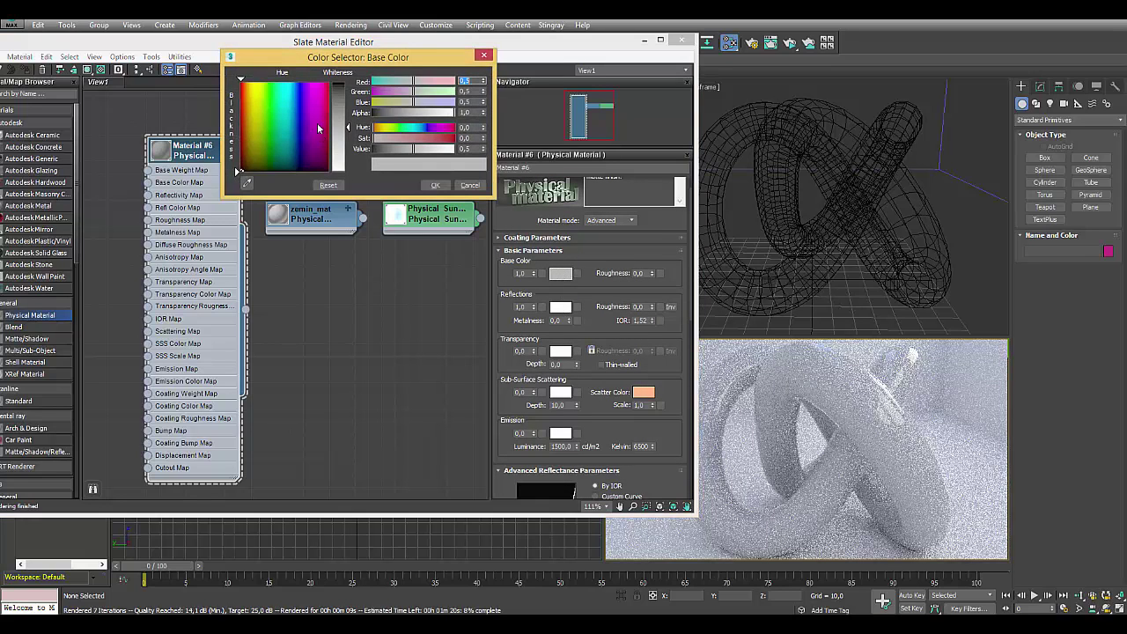
{"action": "left_click_drag", "start_coordinate": [321, 117], "coordinate": [348, 106]}
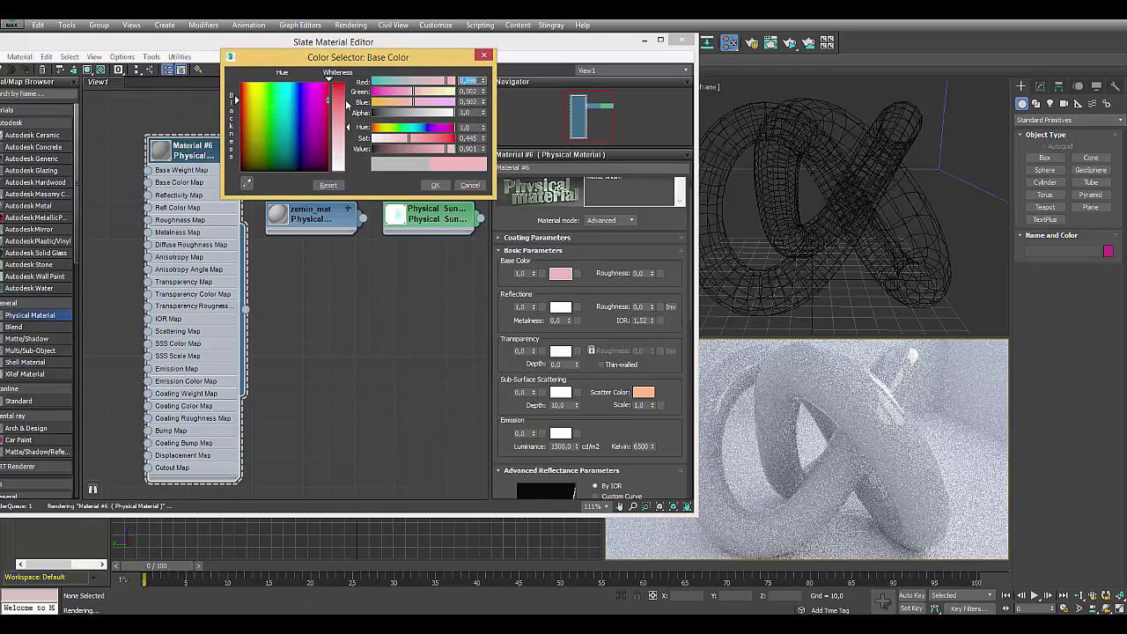
{"action": "left_click", "coordinate": [291, 99]}
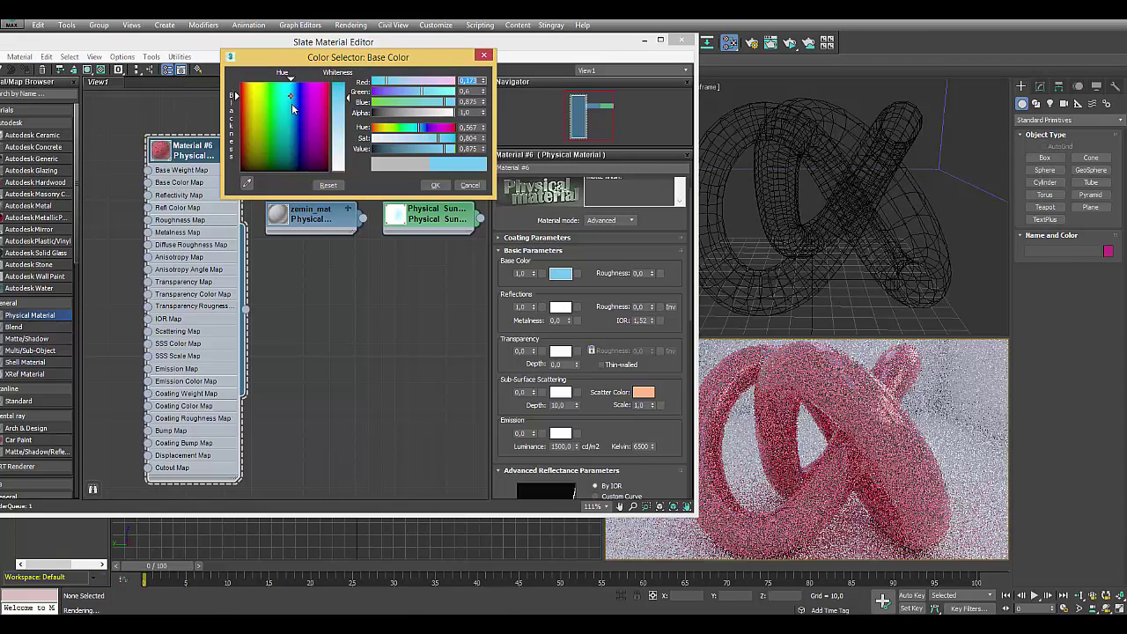
{"action": "left_click", "coordinate": [339, 116]}
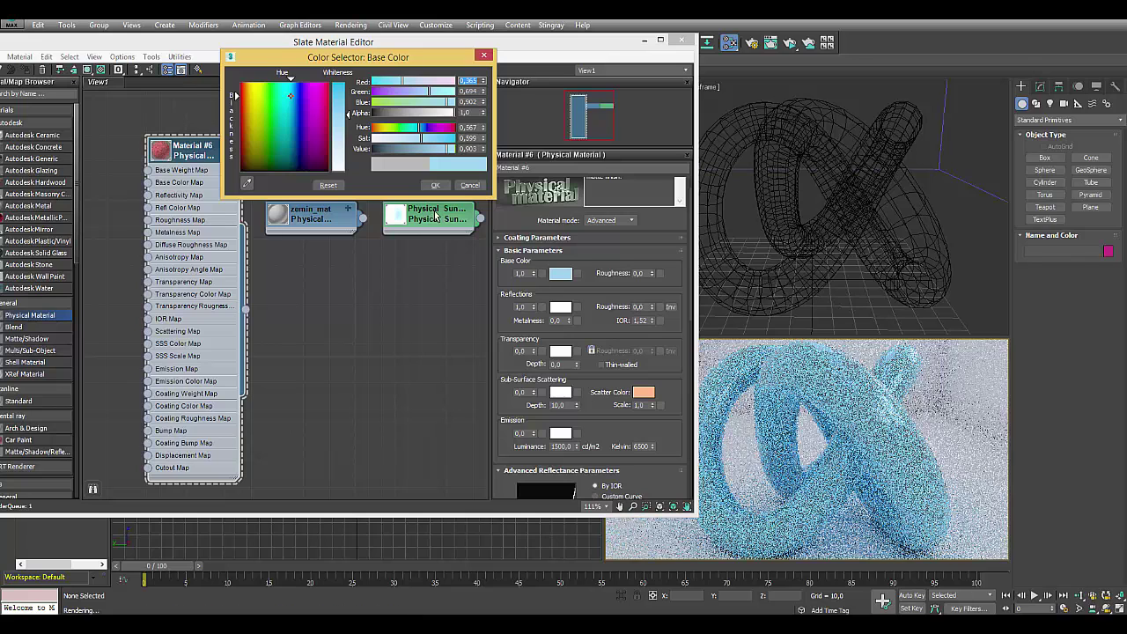
{"action": "left_click_drag", "start_coordinate": [347, 115], "coordinate": [347, 122]}
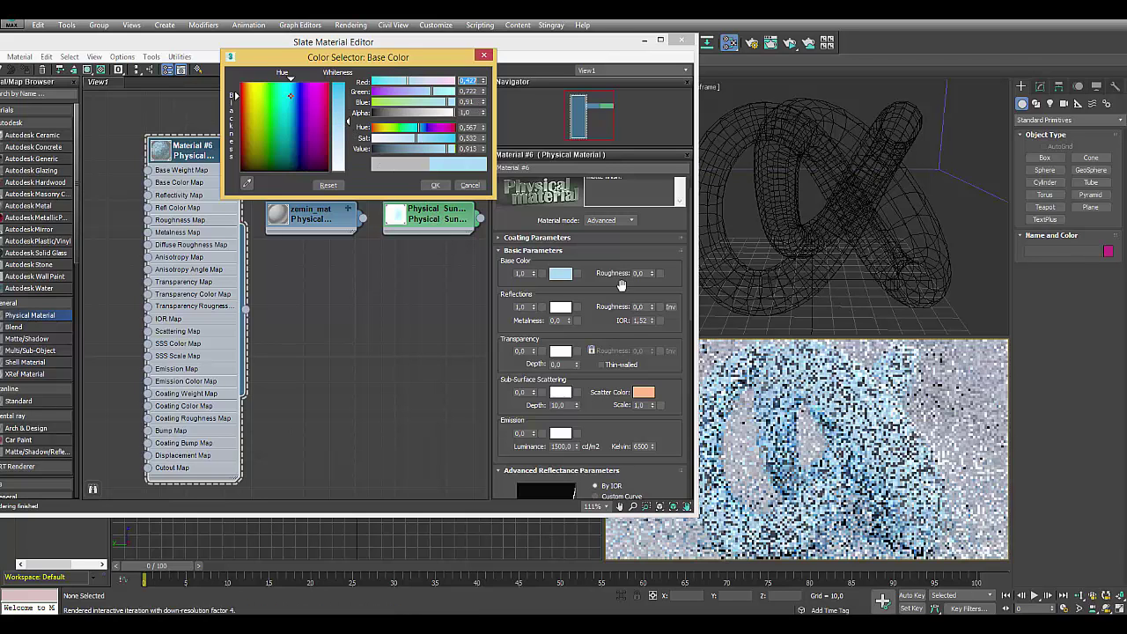
{"action": "left_click", "coordinate": [435, 185]}
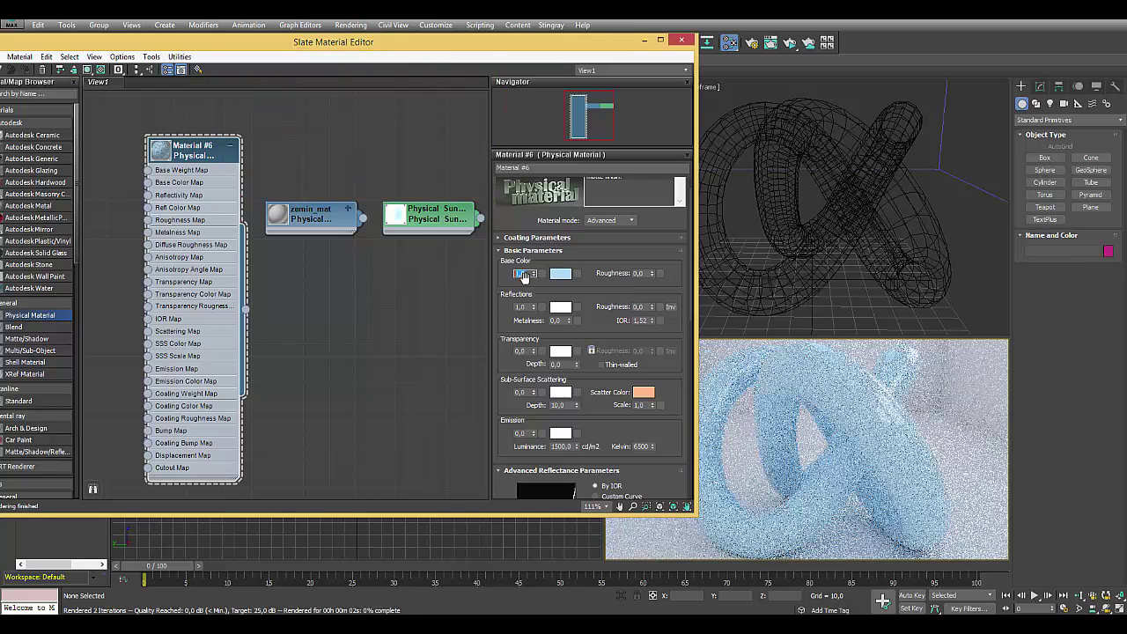
- Restore the base colour weight to 1,0, keeping the light blue colour unchanged
{"action": "double_click", "coordinate": [525, 274]}
{"action": "type", "text": "0"}
{"action": "key", "text": "Return"}
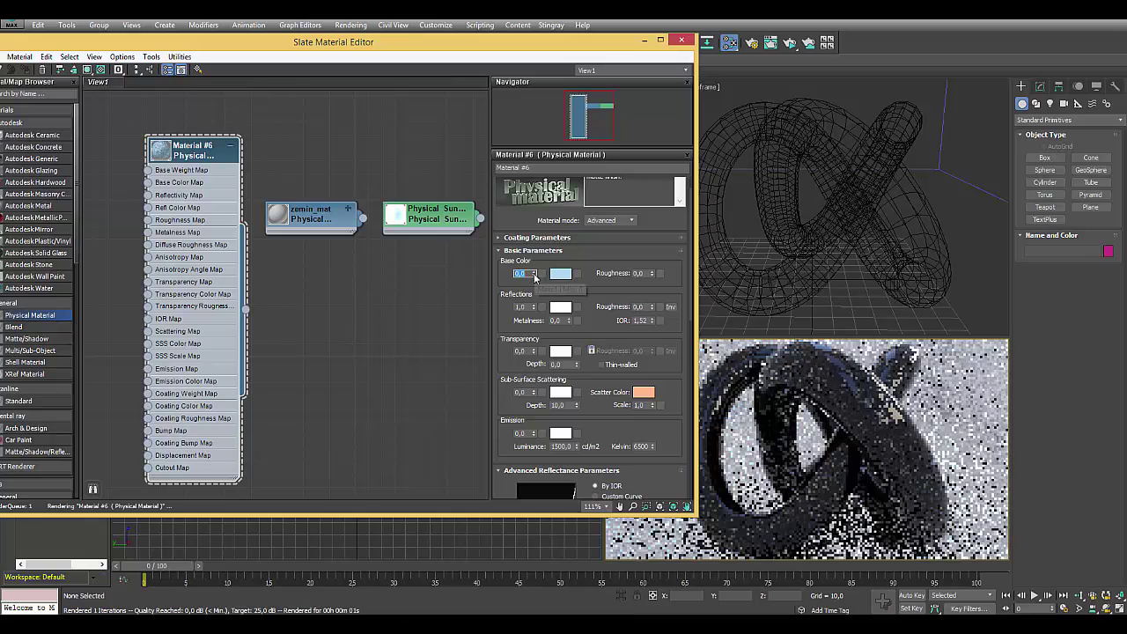
{"action": "type", "text": "1"}
{"action": "key", "text": "Return"}
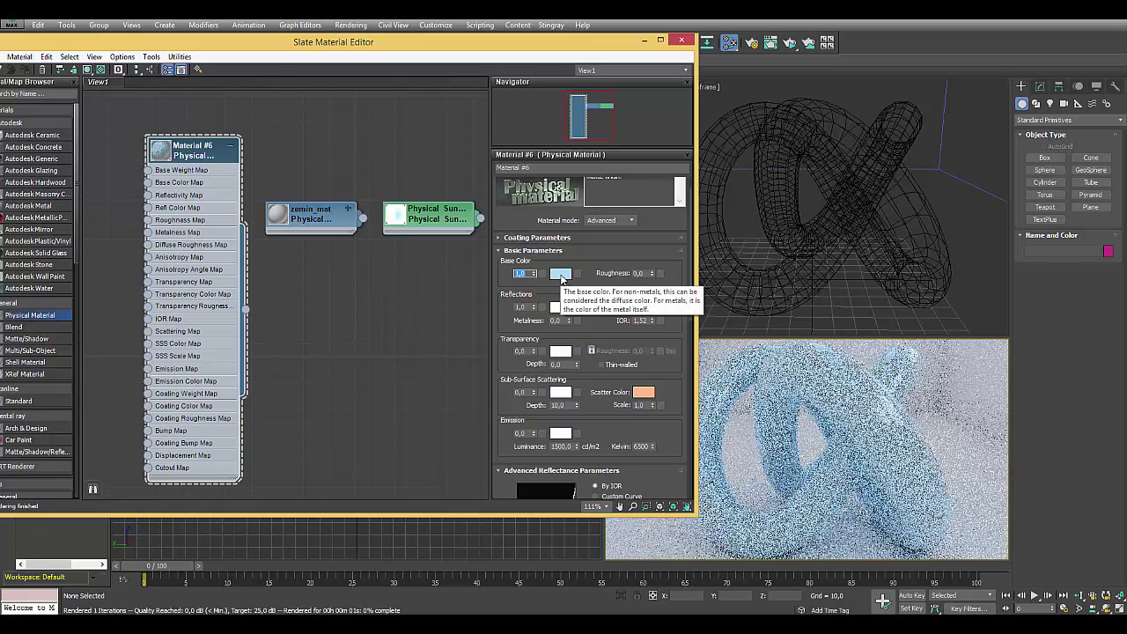
{"action": "left_click", "coordinate": [561, 274]}
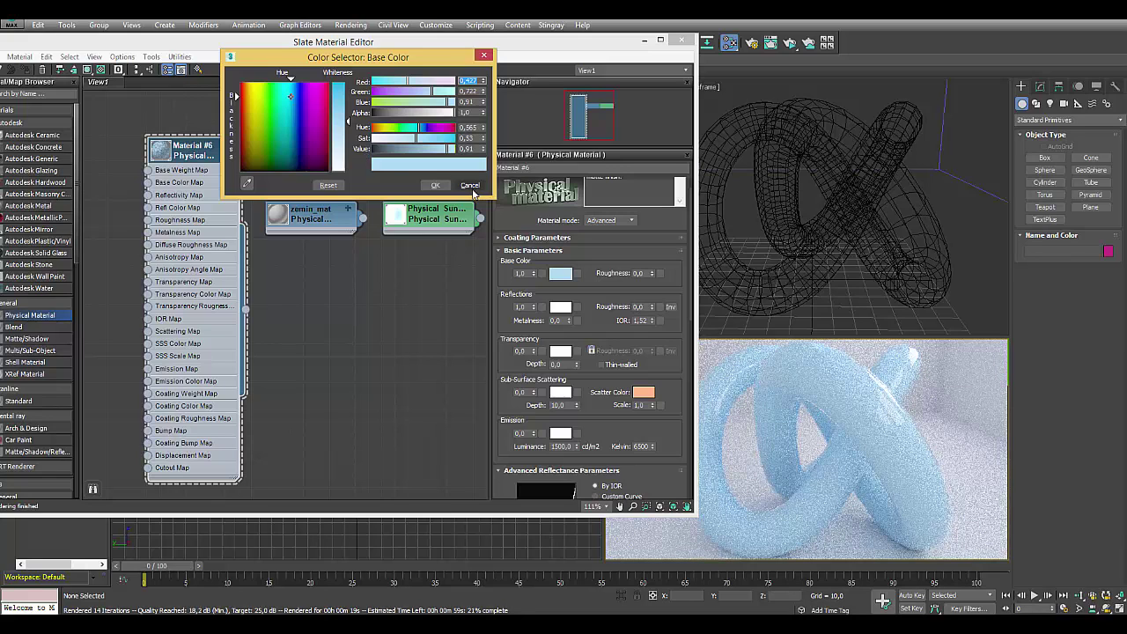
{"action": "left_click", "coordinate": [470, 187]}
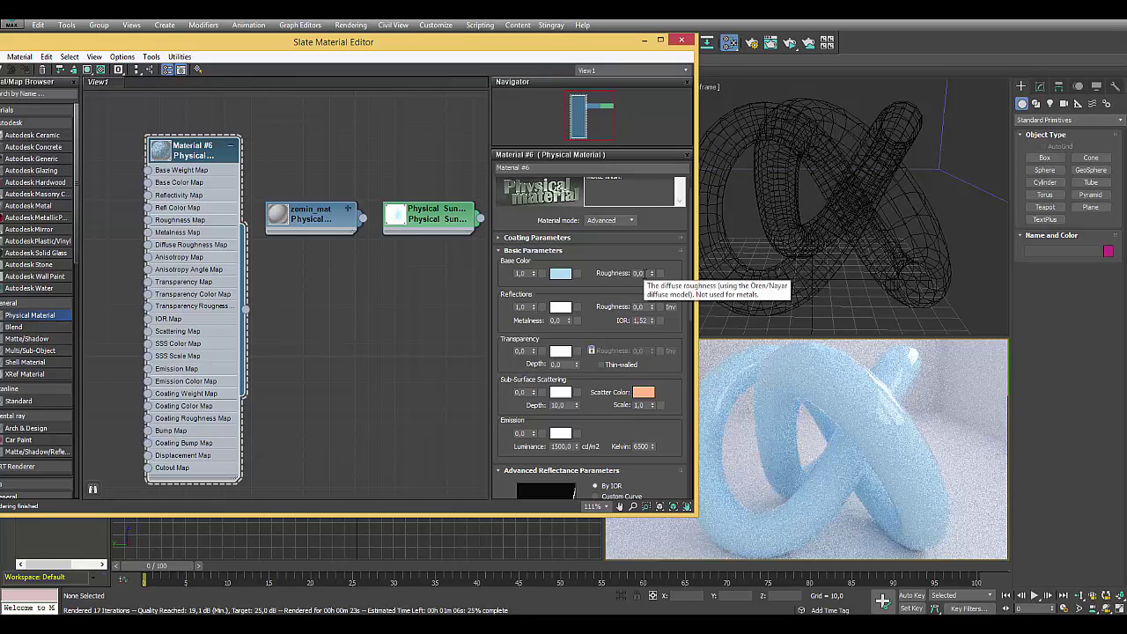
{"action": "double_click", "coordinate": [640, 273]}
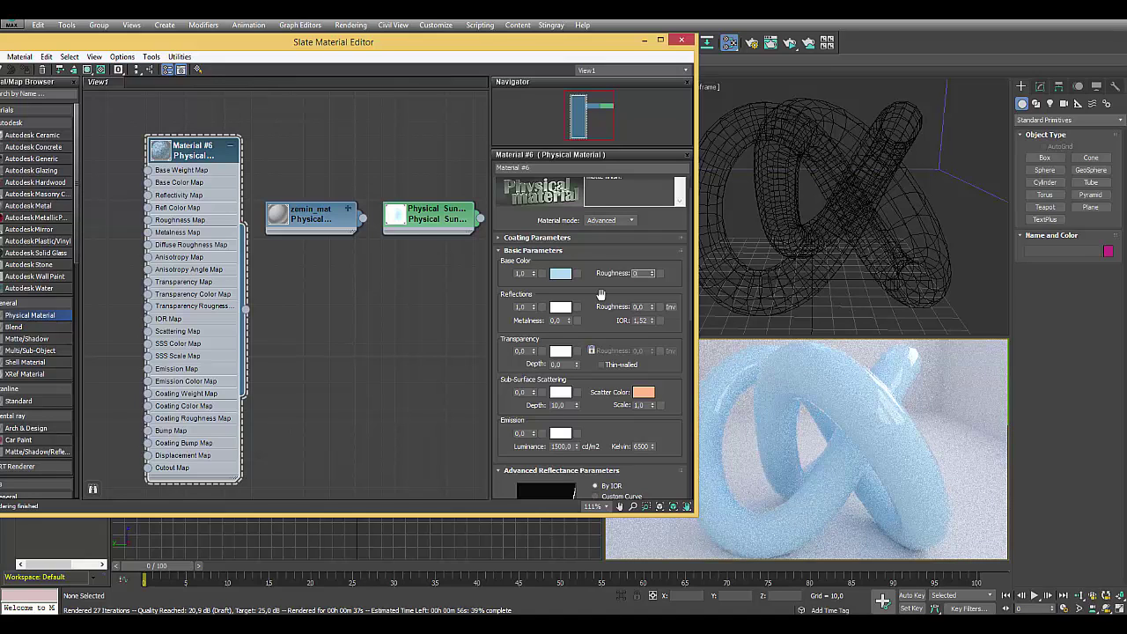
{"action": "type", "text": ",3"}
{"action": "type", "text": "0,5"}
{"action": "key", "text": "Return"}
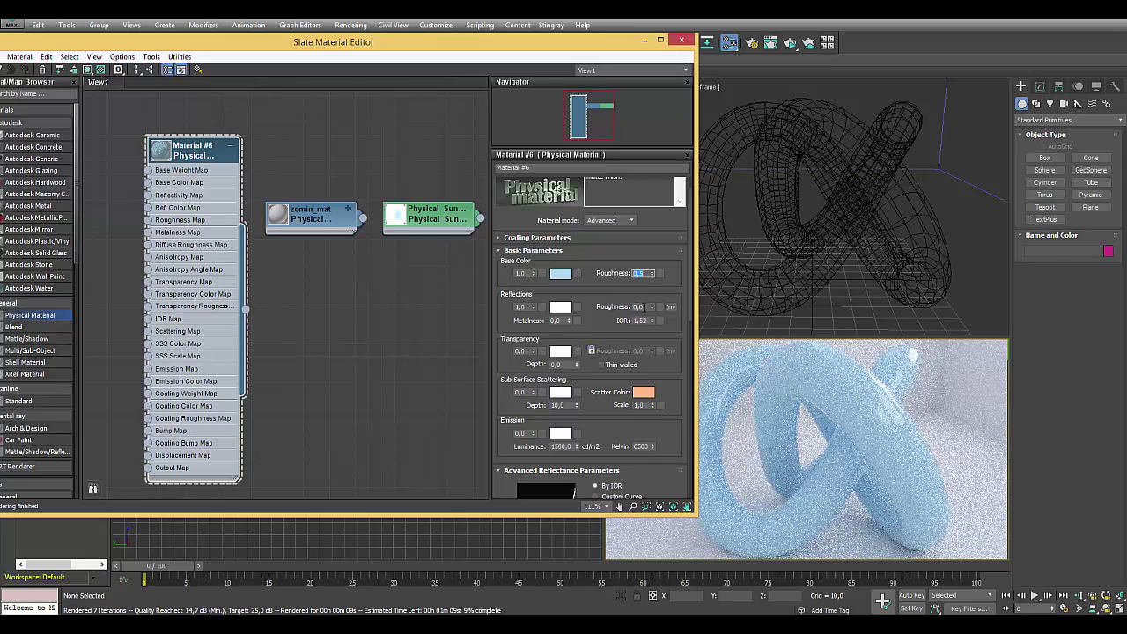
{"action": "type", "text": "0"}
{"action": "left_click", "coordinate": [650, 307]}
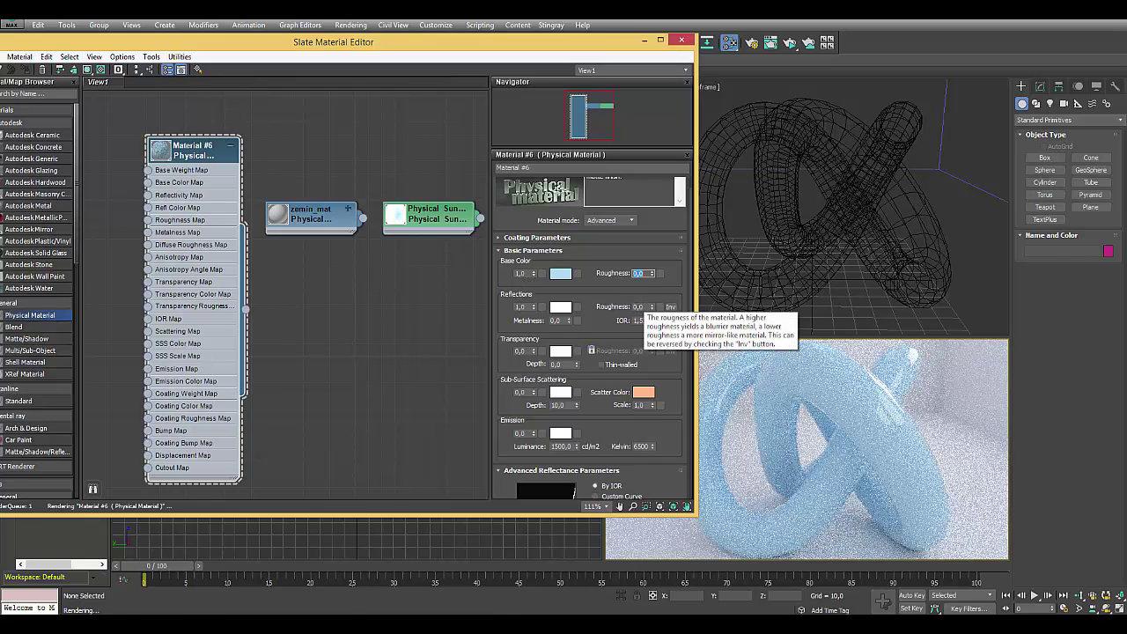
{"action": "left_click_drag", "start_coordinate": [597, 299], "coordinate": [597, 257]}
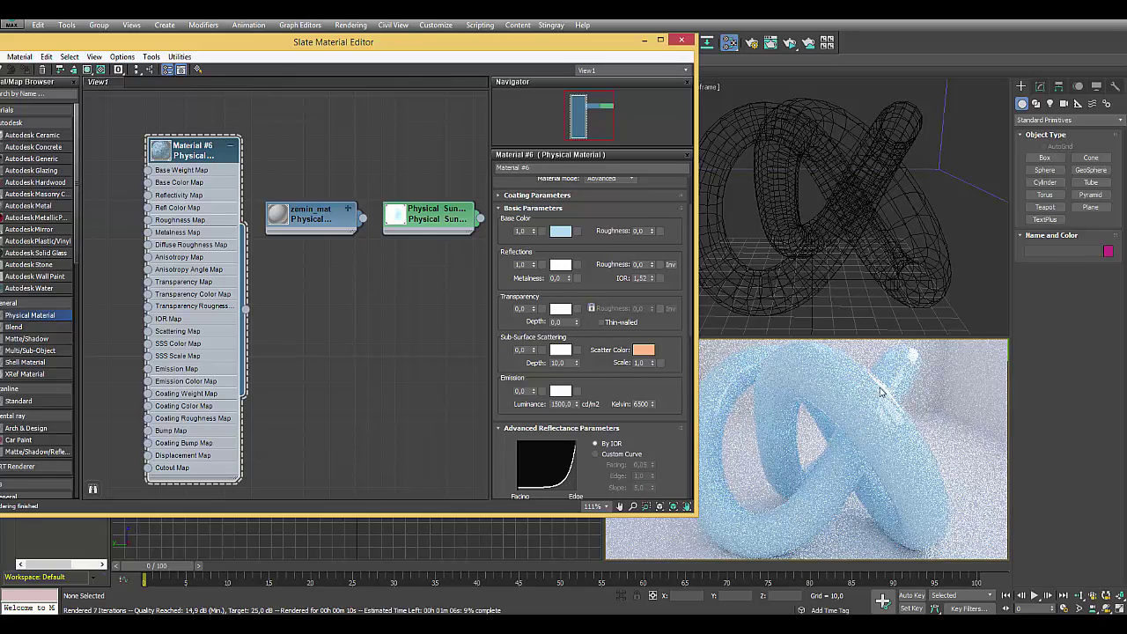
- Try reflection weights 0,0 and 0,4, settle on 1,0, and open the reflection colour picker
{"action": "left_click", "coordinate": [521, 264]}
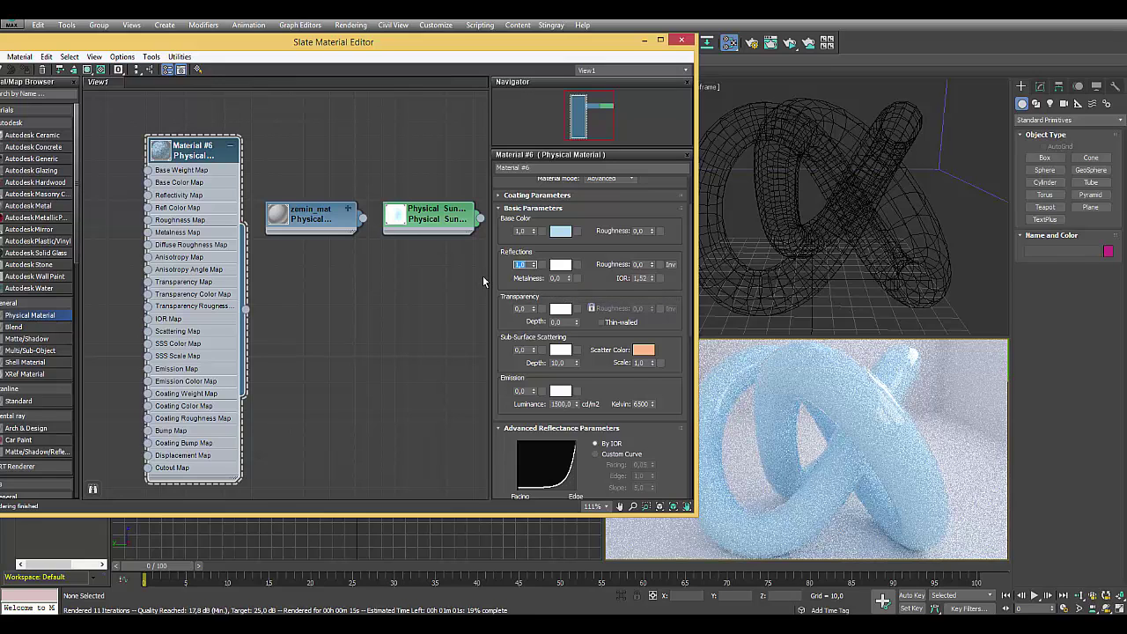
{"action": "type", "text": "0"}
{"action": "key", "text": "Return"}
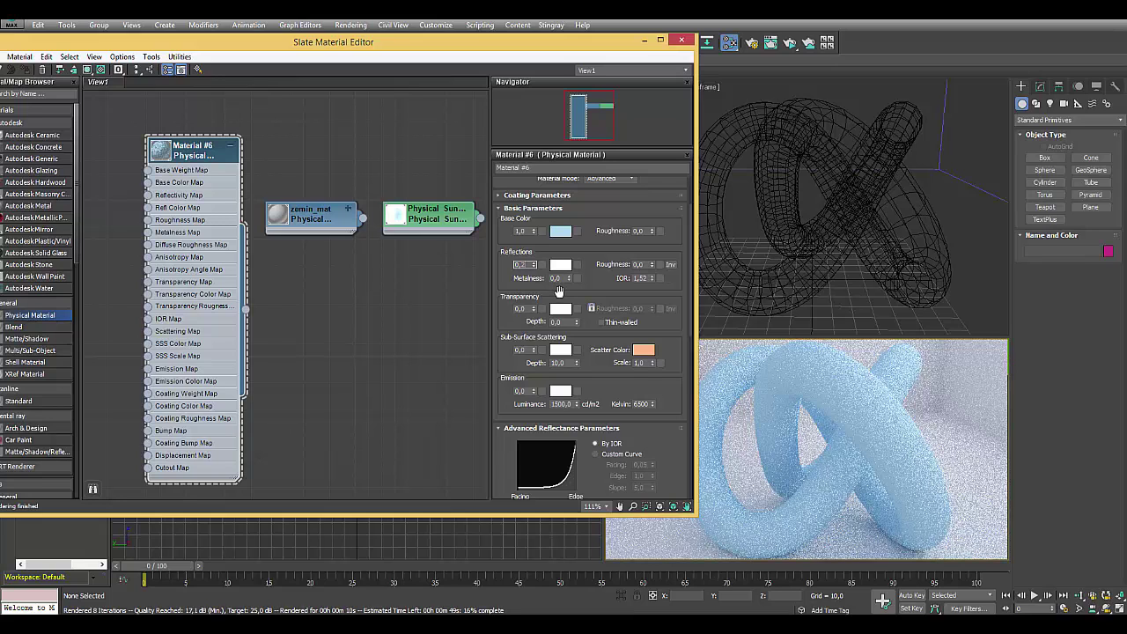
{"action": "type", "text": "4"}
{"action": "key", "text": "Return"}
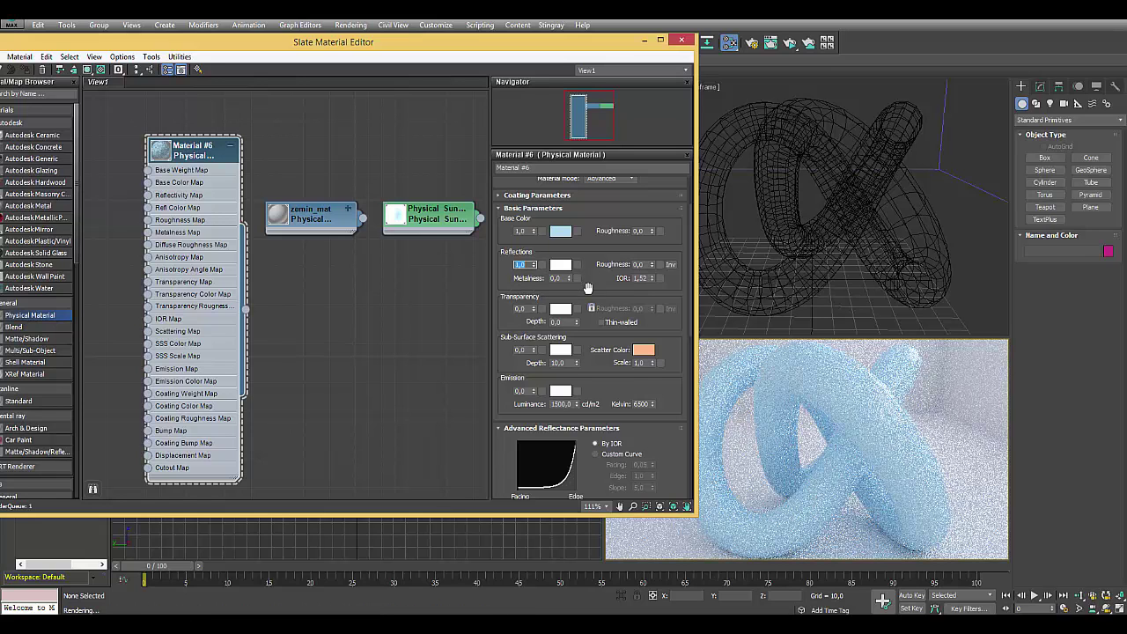
{"action": "type", "text": "1"}
{"action": "key", "text": "Return"}
{"action": "left_click", "coordinate": [558, 266]}
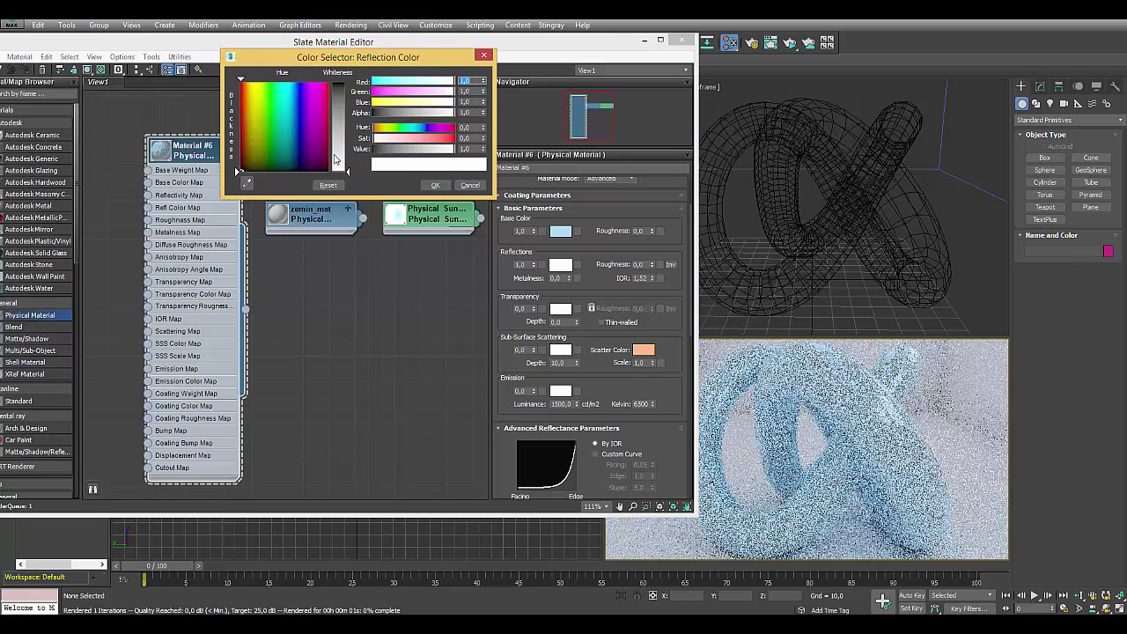
- Preview pink reflection hues, then cancel to keep reflections white
{"action": "left_click", "coordinate": [319, 99]}
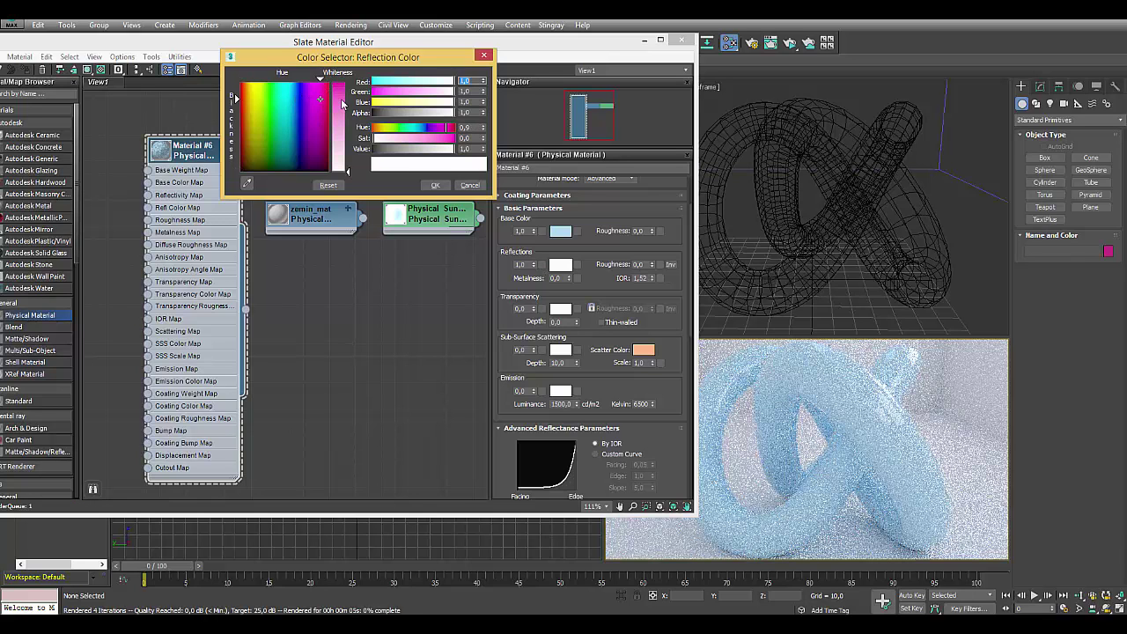
{"action": "left_click", "coordinate": [345, 95]}
{"action": "left_click", "coordinate": [326, 93]}
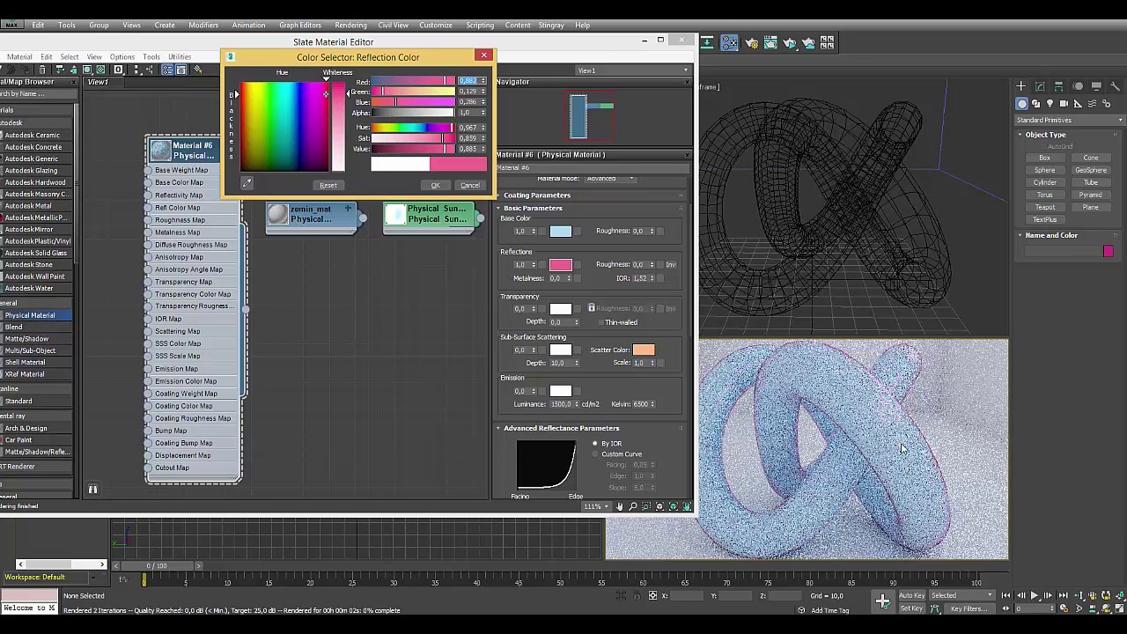
{"action": "left_click", "coordinate": [469, 185]}
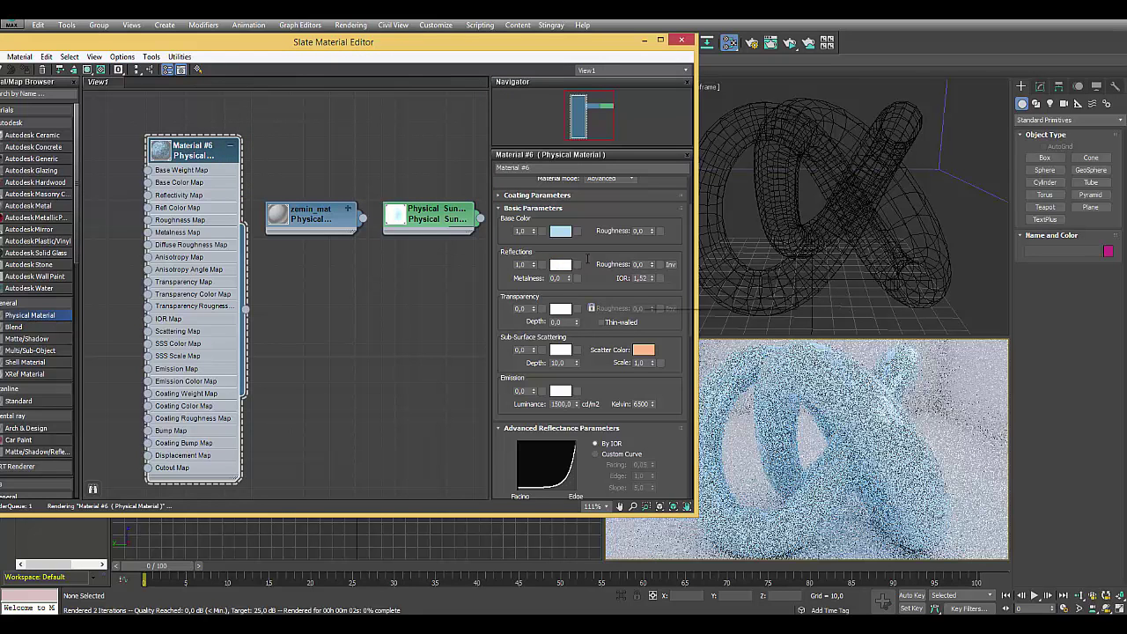
{"action": "double_click", "coordinate": [638, 264]}
{"action": "type", "text": "1"}
{"action": "key", "text": "Return"}
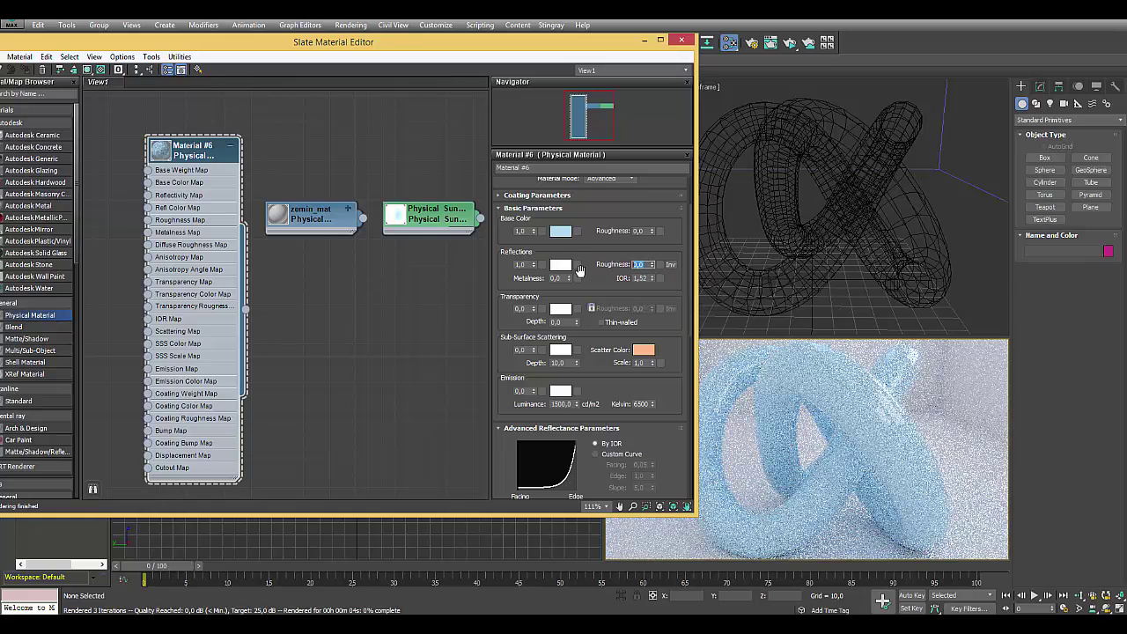
{"action": "type", "text": "1"}
{"action": "key", "text": "Return"}
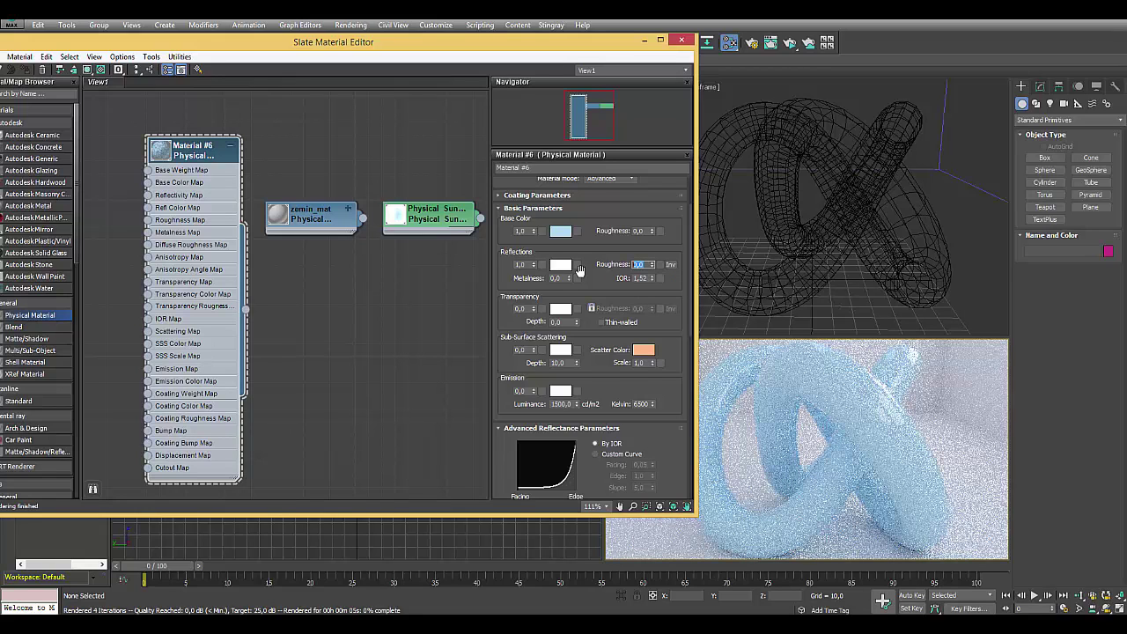
{"action": "type", "text": "0,"}
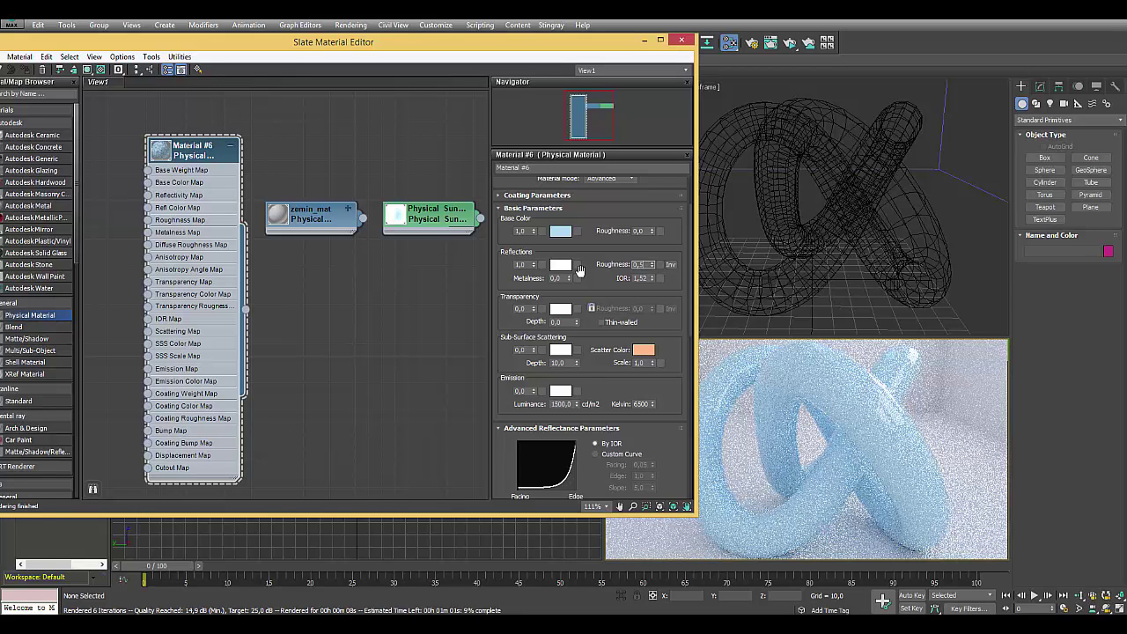
{"action": "type", "text": "5"}
{"action": "key", "text": "Return"}
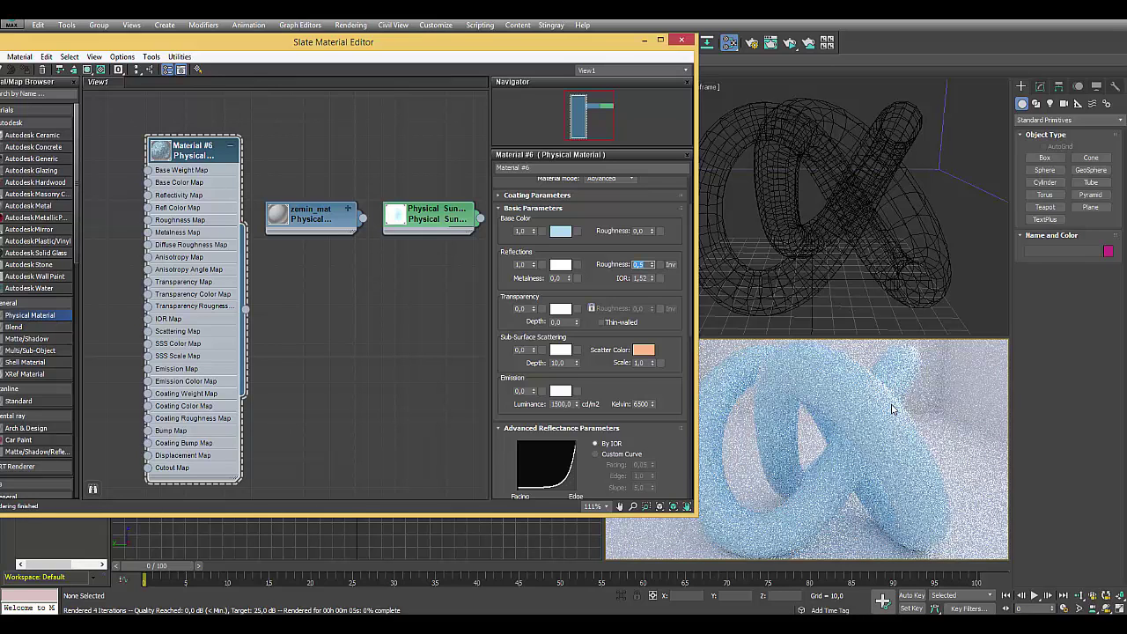
{"action": "type", "text": "0,1"}
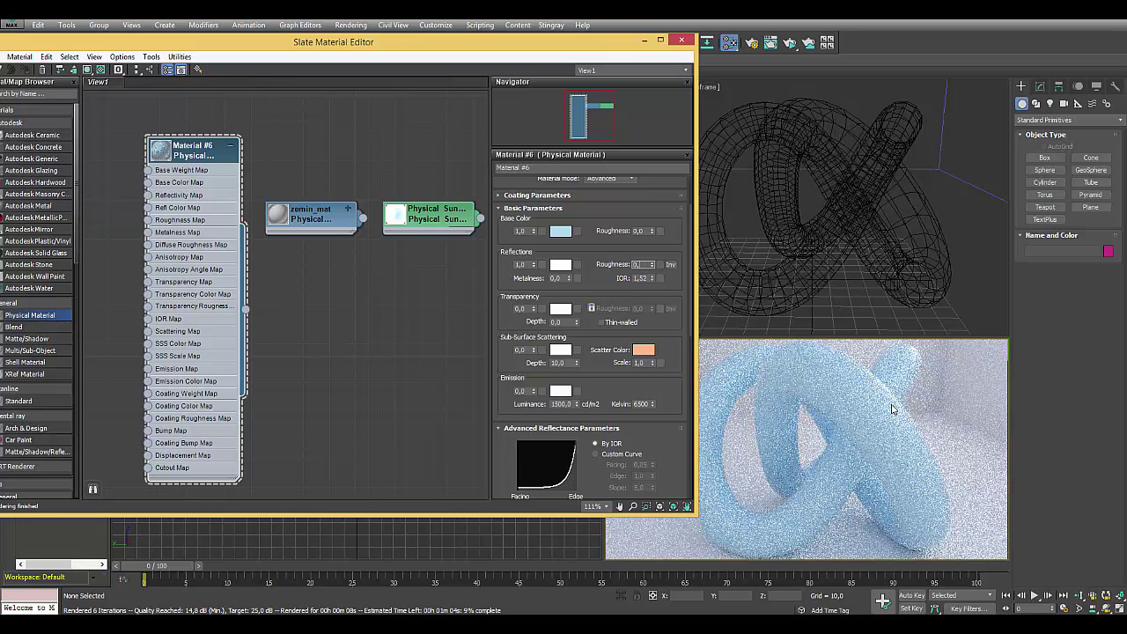
{"action": "key", "text": "Return"}
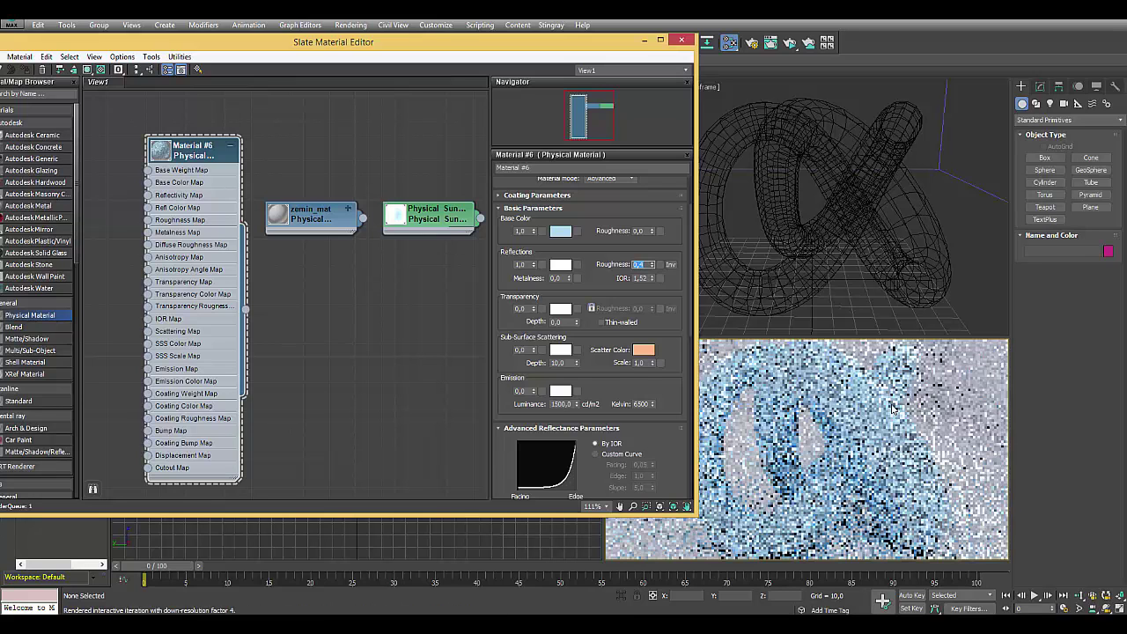
{"action": "type", "text": "0"}
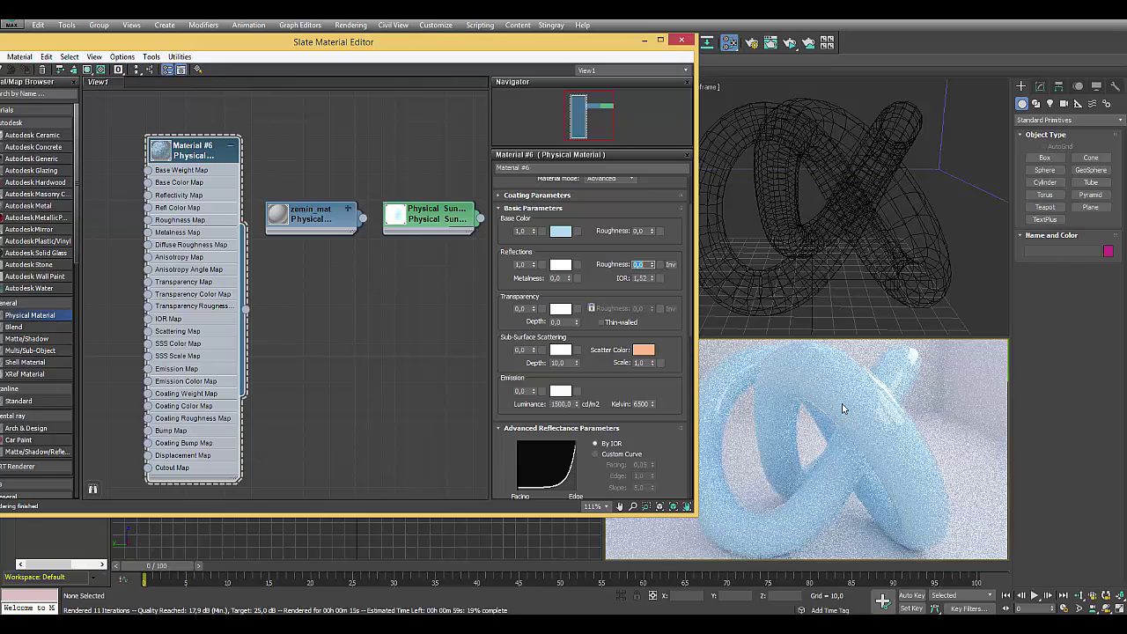
- Change the index of refraction from 1,52 to 1,6
{"action": "double_click", "coordinate": [642, 278]}
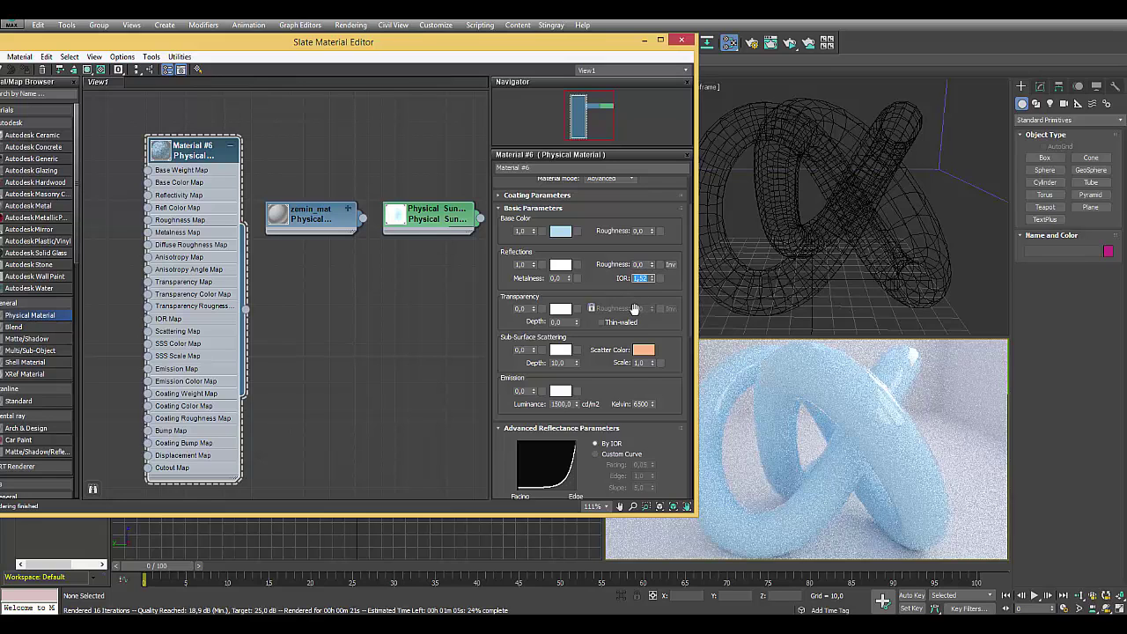
{"action": "type", "text": "1,6"}
{"action": "key", "text": "Return"}
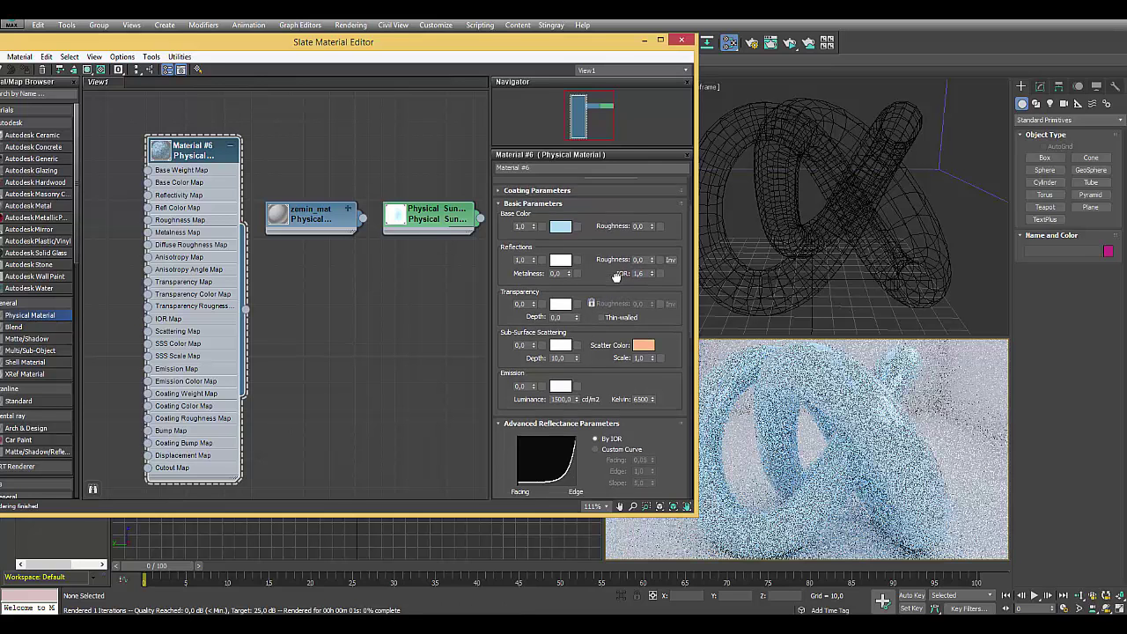
{"action": "mouse_move", "coordinate": [619, 292]}
{"action": "left_mouse_down"}
{"action": "mouse_move", "coordinate": [603, 236]}
{"action": "mouse_move", "coordinate": [603, 253]}
{"action": "left_mouse_up"}
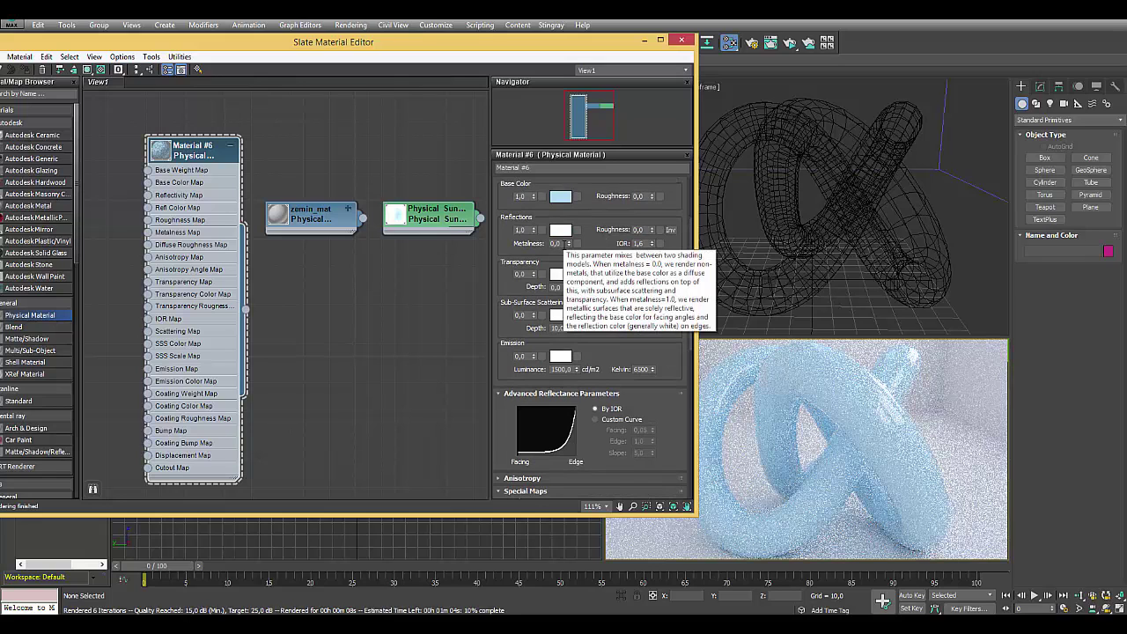
- Confirm Metalness at 0,0 and select the Torus Knot
{"action": "left_click", "coordinate": [556, 243]}
{"action": "type", "text": "0,6"}
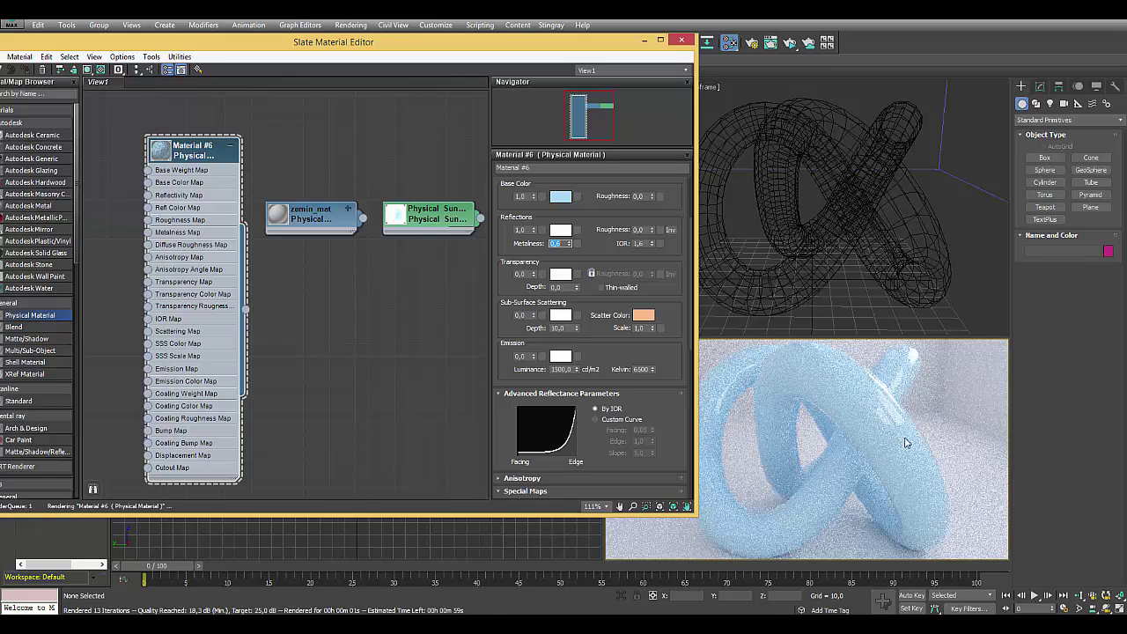
{"action": "key", "text": "Return"}
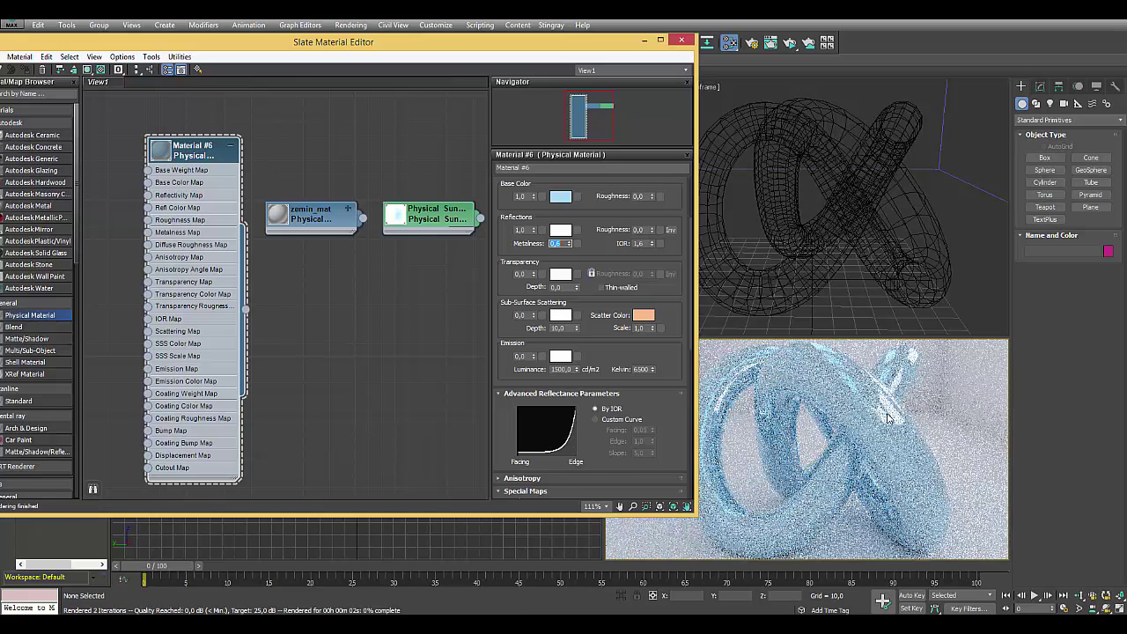
{"action": "type", "text": "0,"}
{"action": "type", "text": "0"}
{"action": "key", "text": "Return"}
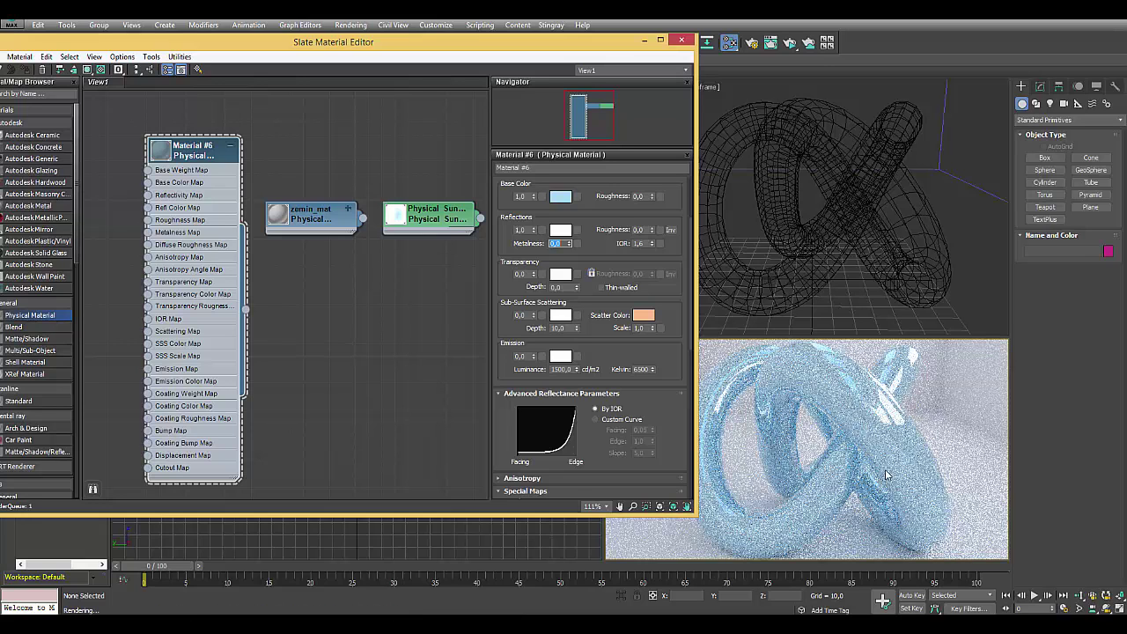
{"action": "left_click", "coordinate": [706, 284]}
{"action": "mouse_move", "coordinate": [602, 255]}
{"action": "left_mouse_down"}
{"action": "mouse_move", "coordinate": [588, 229]}
{"action": "mouse_move", "coordinate": [589, 251]}
{"action": "left_mouse_up"}
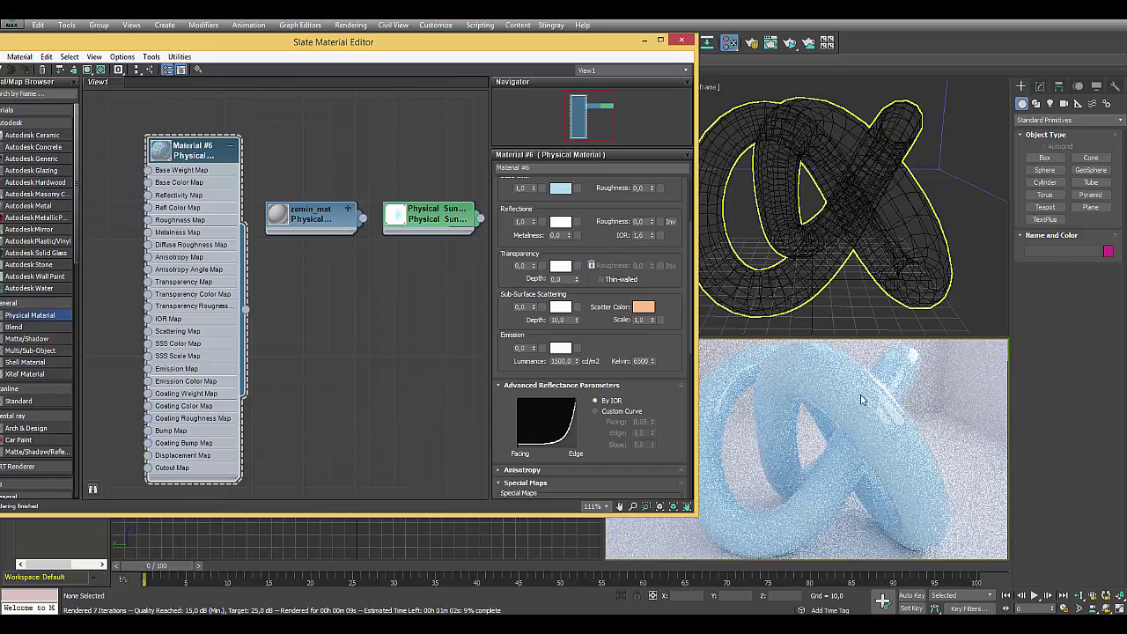
- Set the material's Transparency weight to 1,0
{"action": "double_click", "coordinate": [521, 265]}
{"action": "type", "text": "1"}
{"action": "key", "text": "Return"}
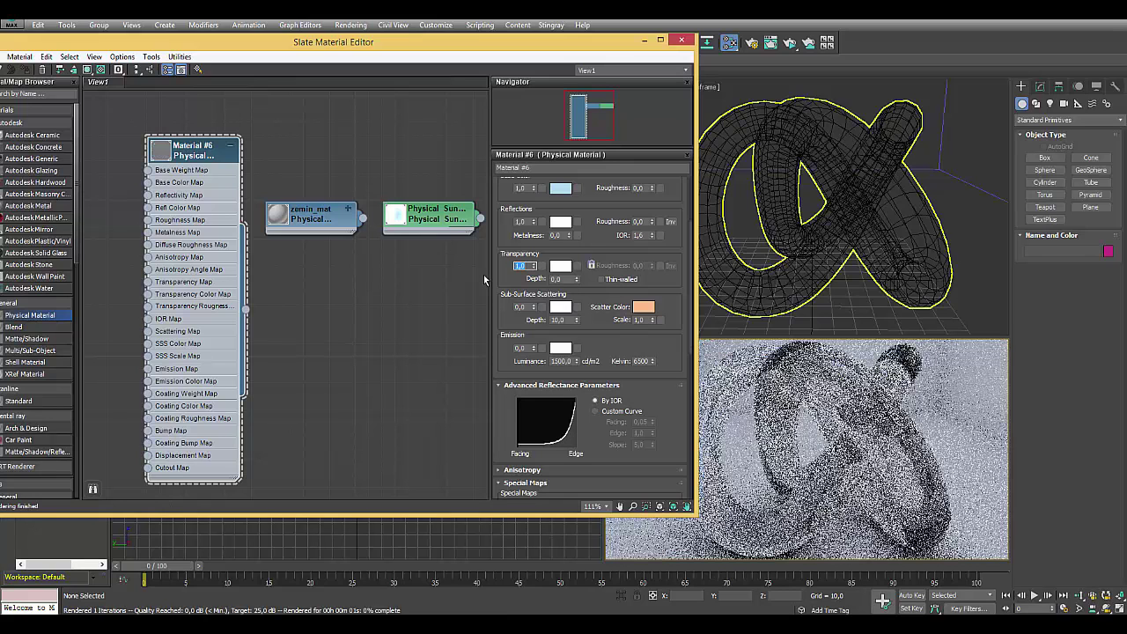
- Give the transparency a light cyan colour in the Color Selector
{"action": "left_click", "coordinate": [562, 266]}
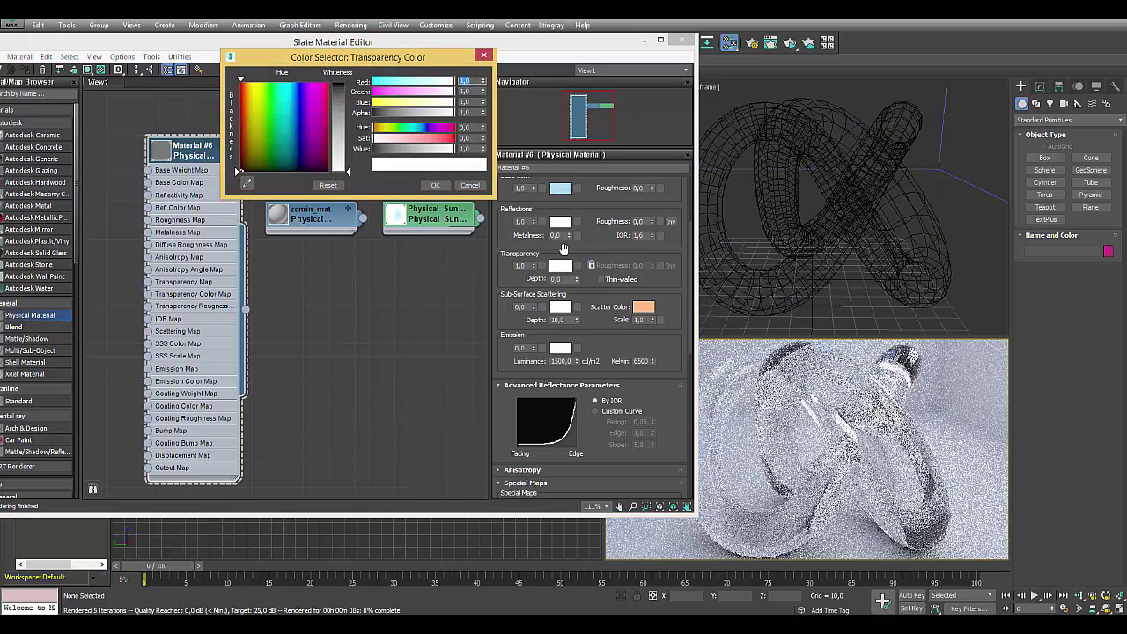
{"action": "left_click", "coordinate": [320, 90]}
{"action": "left_click_drag", "start_coordinate": [320, 89], "coordinate": [328, 83]}
{"action": "left_click_drag", "start_coordinate": [346, 170], "coordinate": [347, 104]}
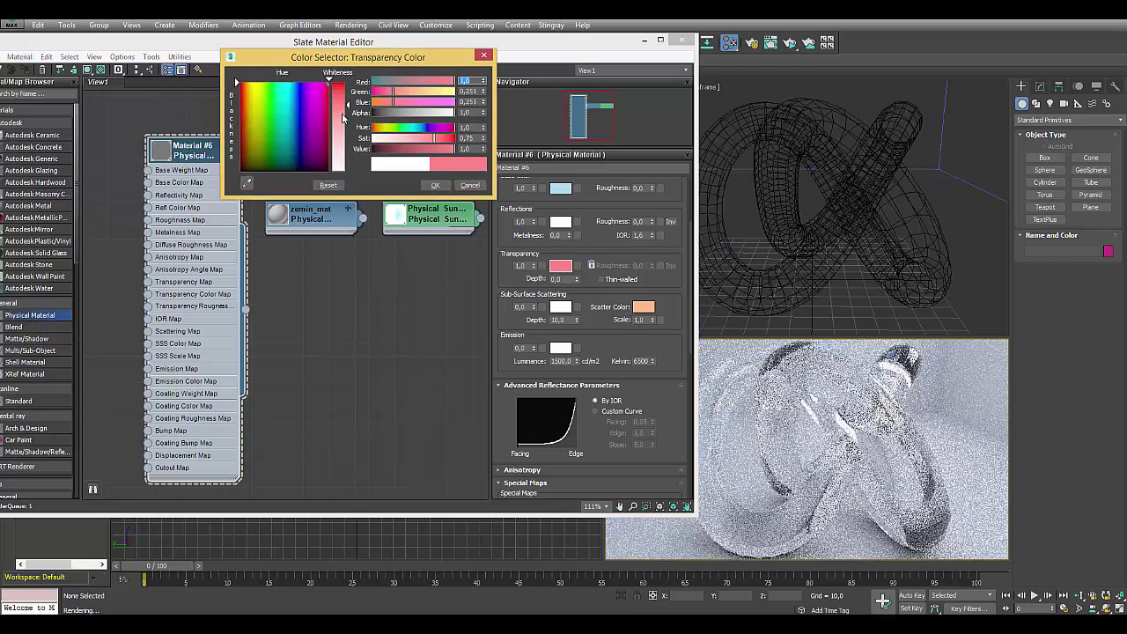
{"action": "left_click", "coordinate": [285, 97]}
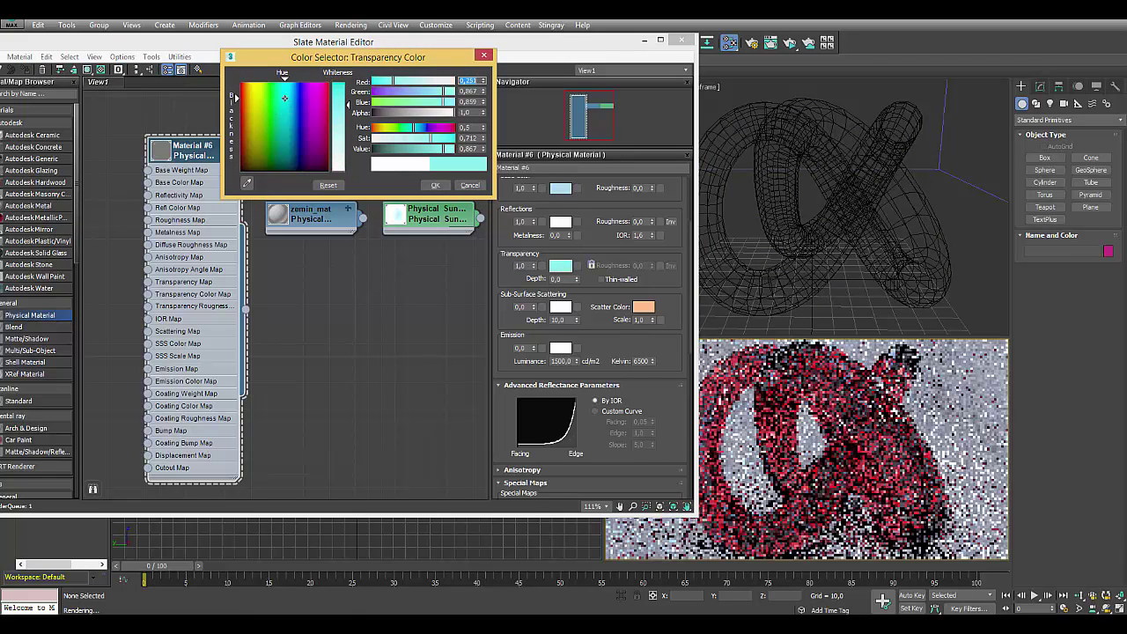
{"action": "left_click", "coordinate": [334, 123]}
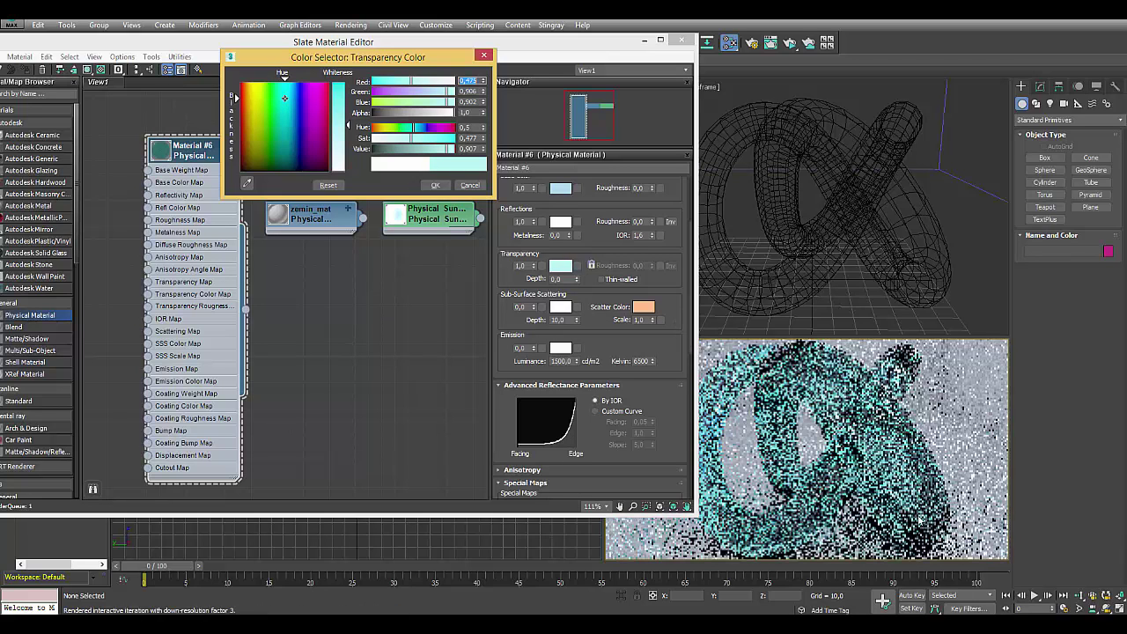
{"action": "left_click", "coordinate": [434, 186]}
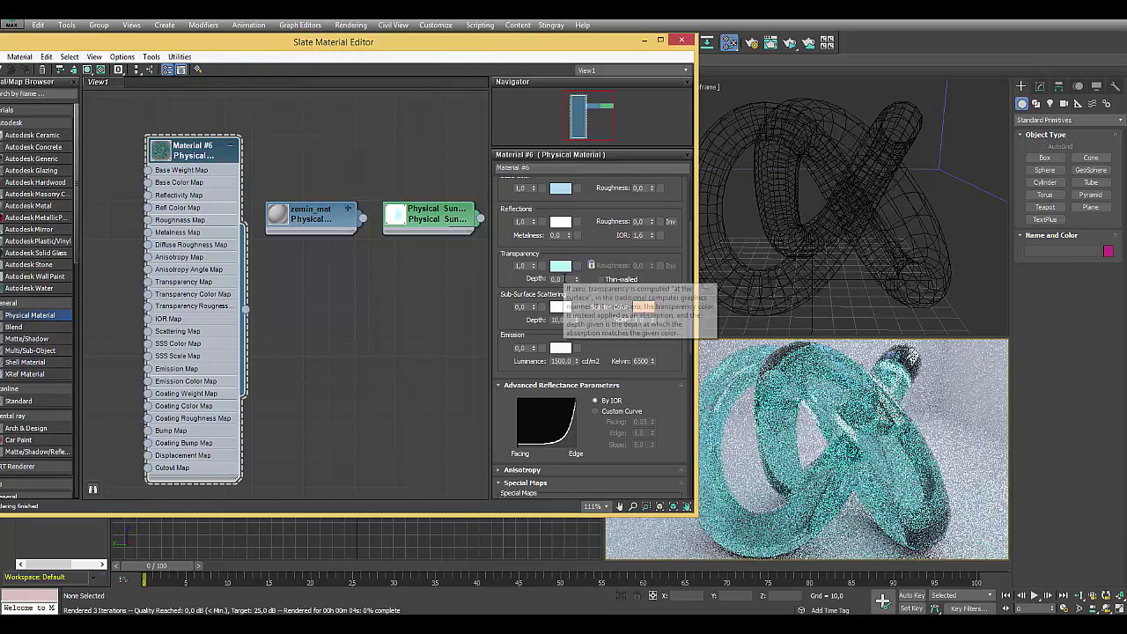
{"action": "left_click", "coordinate": [556, 279]}
{"action": "type", "text": "1"}
{"action": "key", "text": "Return"}
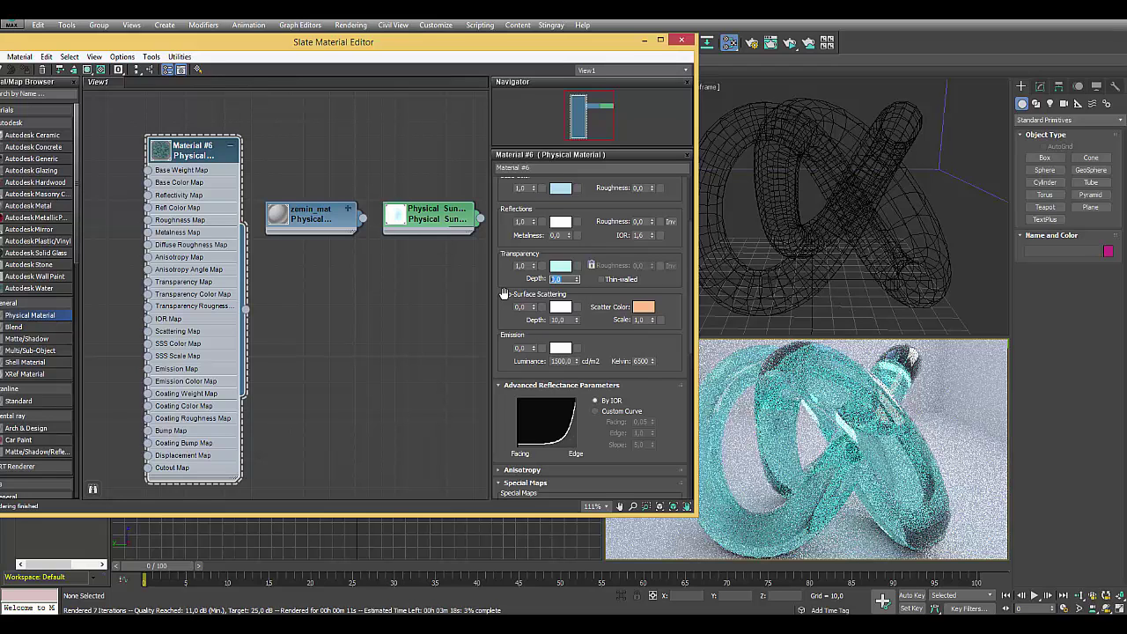
{"action": "type", "text": "0"}
{"action": "key", "text": "Return"}
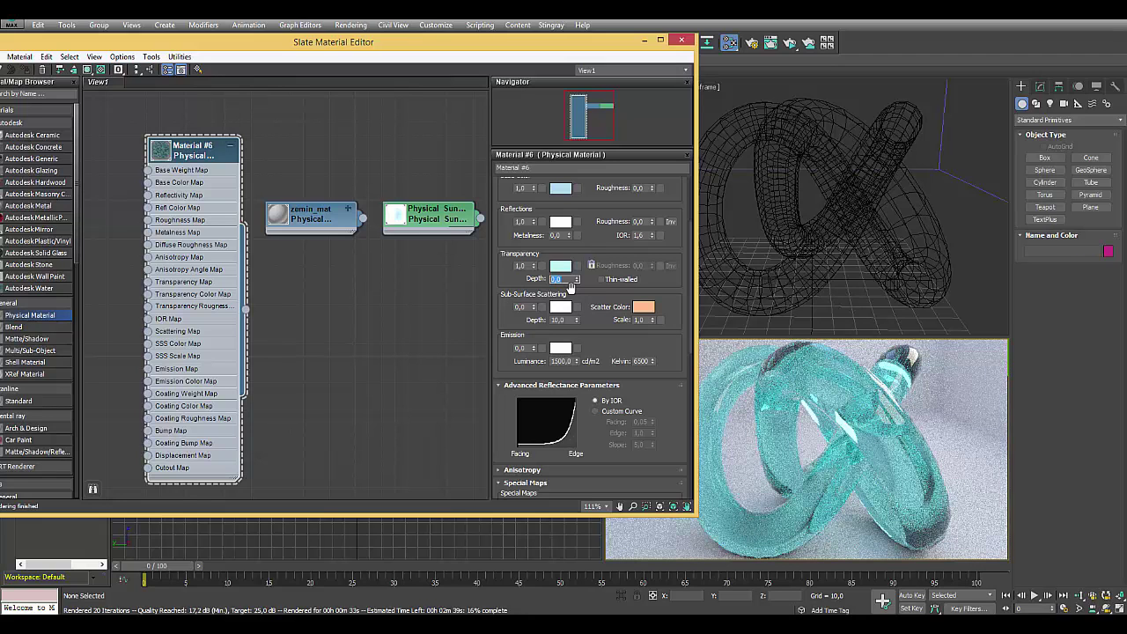
{"action": "type", "text": "0,5"}
{"action": "key", "text": "Return"}
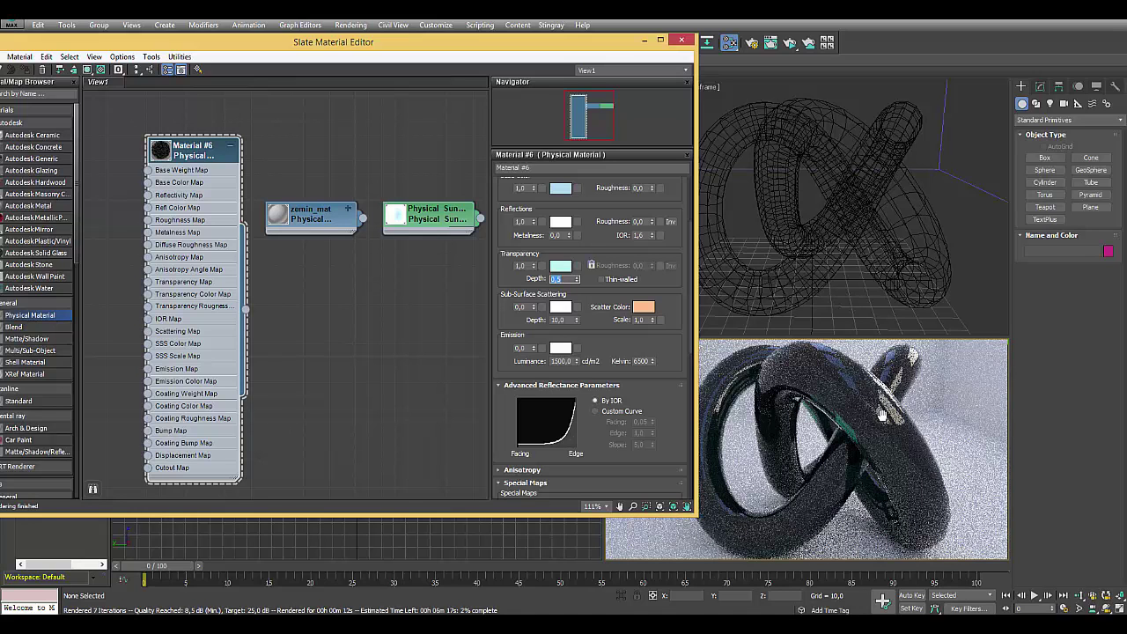
{"action": "type", "text": "6"}
{"action": "key", "text": "Return"}
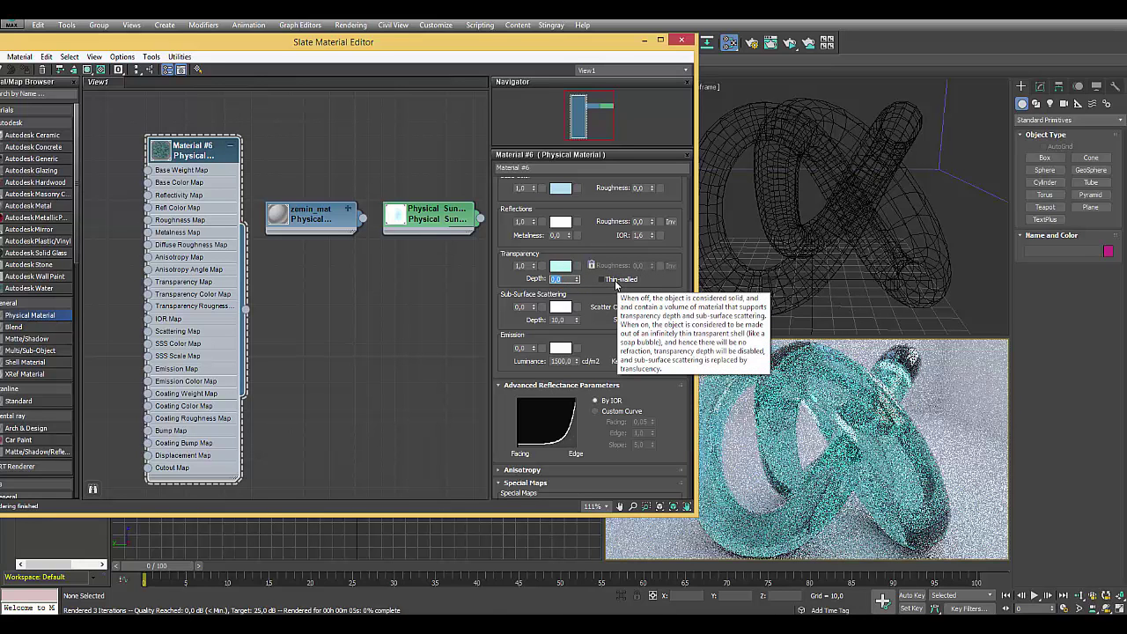
{"action": "left_click", "coordinate": [615, 280]}
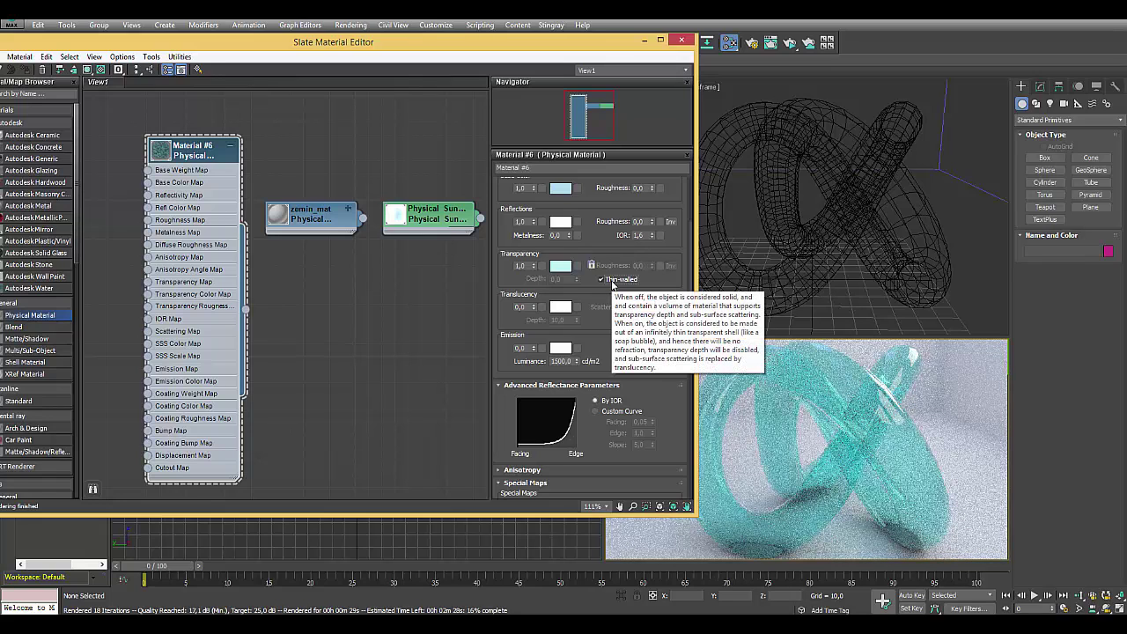
{"action": "left_click", "coordinate": [602, 280]}
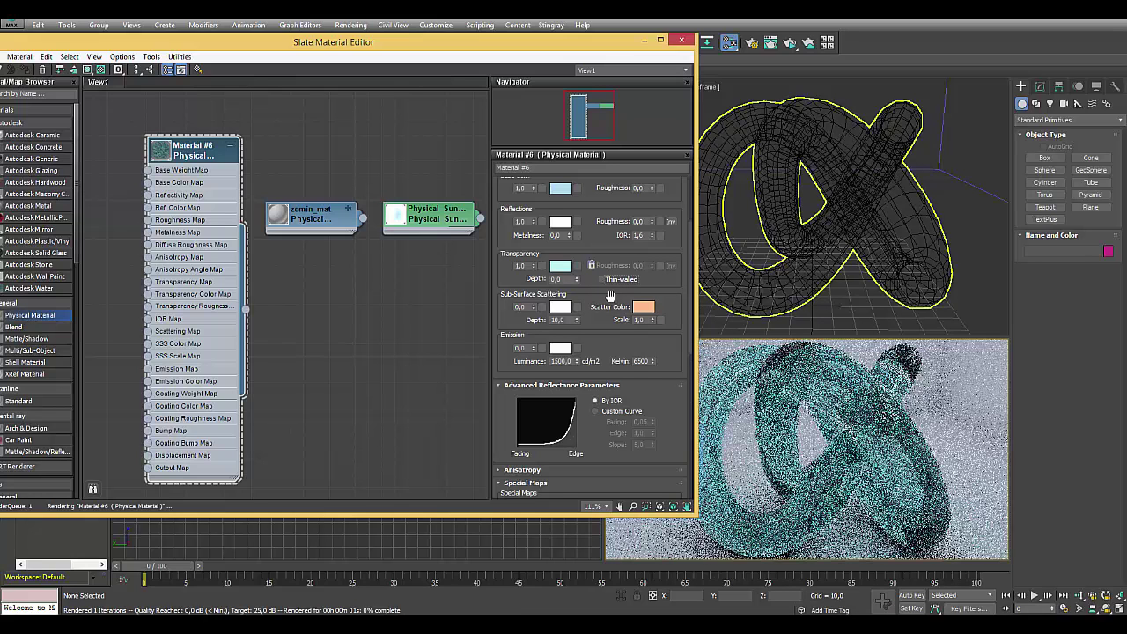
{"action": "scroll", "coordinate": [576, 308], "scroll_direction": "down", "scroll_amount": 1}
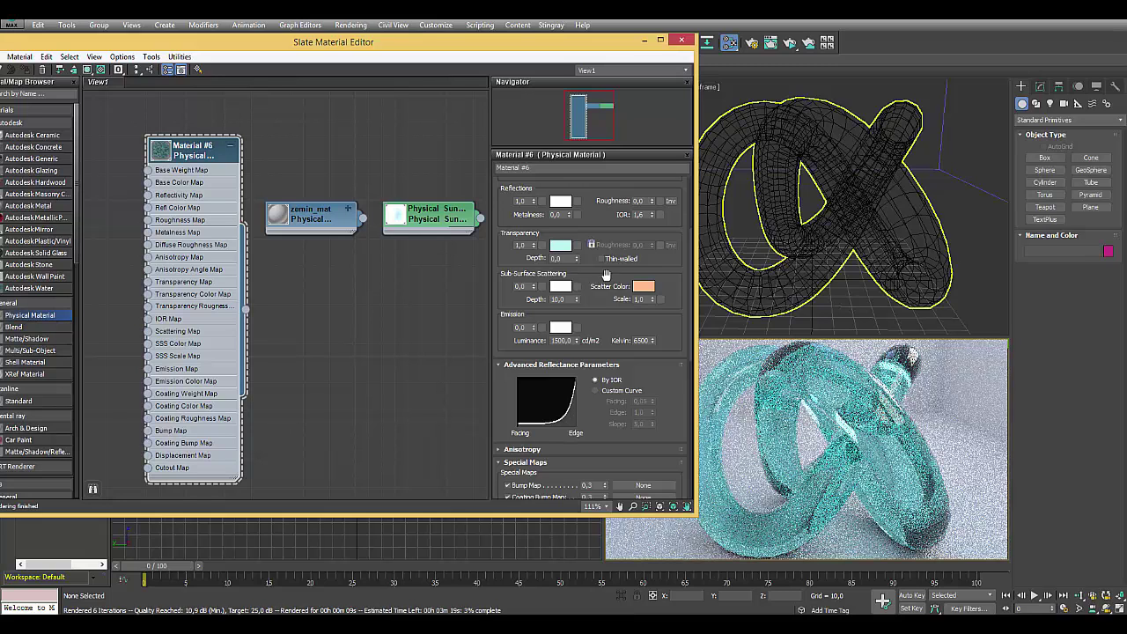
- Change the sub-surface colour to a saturated yellow
{"action": "left_click", "coordinate": [560, 287]}
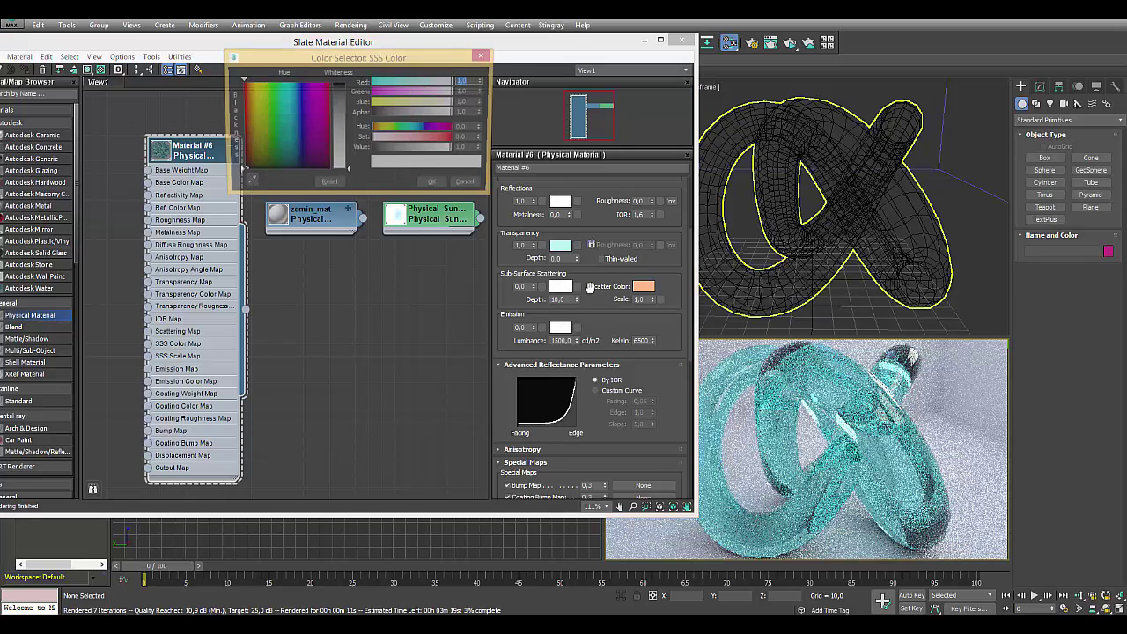
{"action": "left_click", "coordinate": [250, 91]}
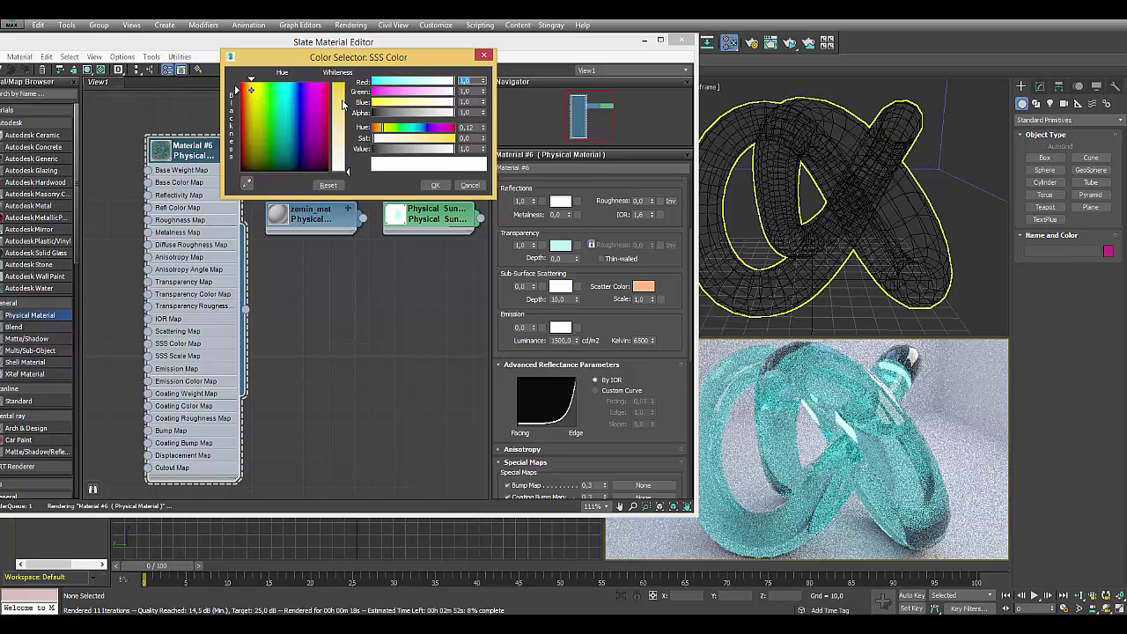
{"action": "left_click", "coordinate": [352, 102]}
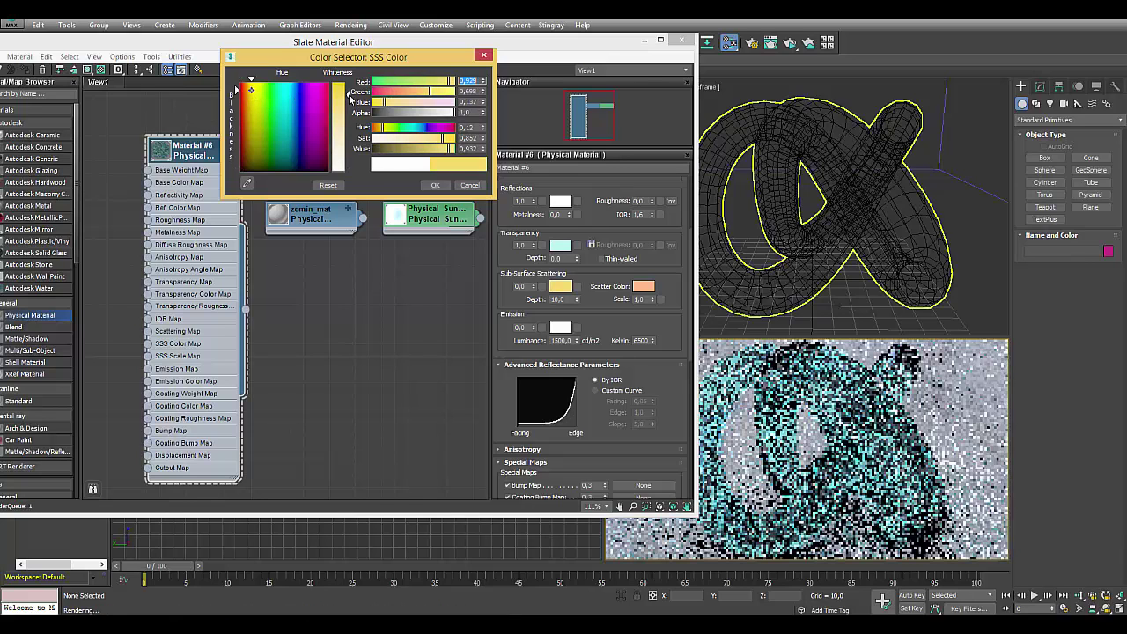
{"action": "left_click", "coordinate": [435, 185]}
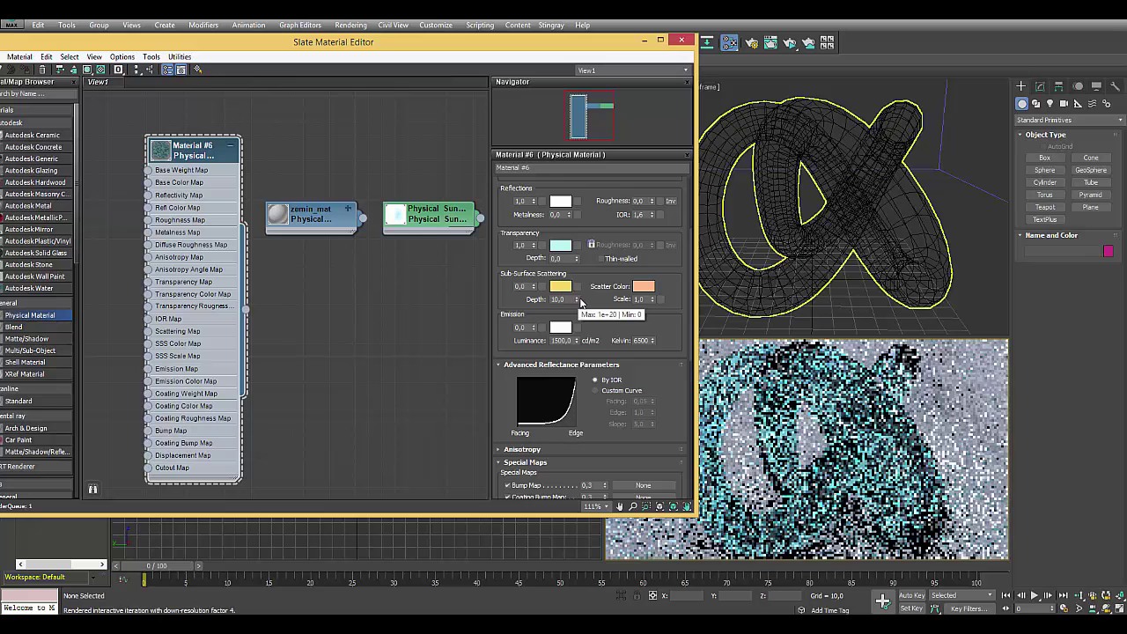
- Set sub-surface weight to 0 and try transparency weights of 0,1 and 0,5
{"action": "double_click", "coordinate": [523, 287]}
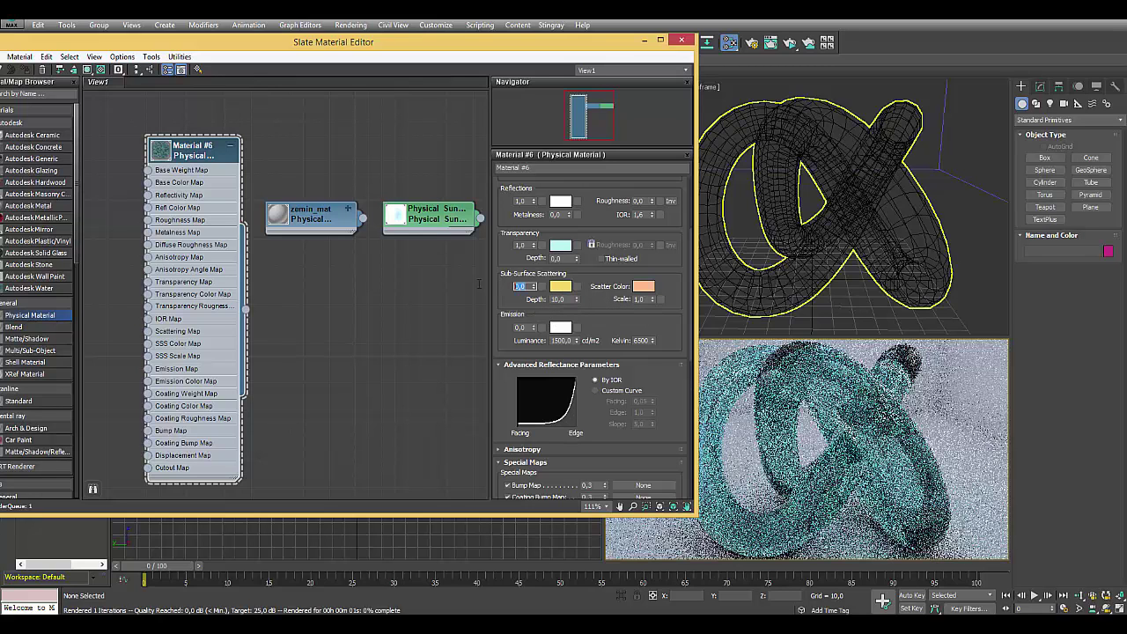
{"action": "type", "text": "0"}
{"action": "key", "text": "Return"}
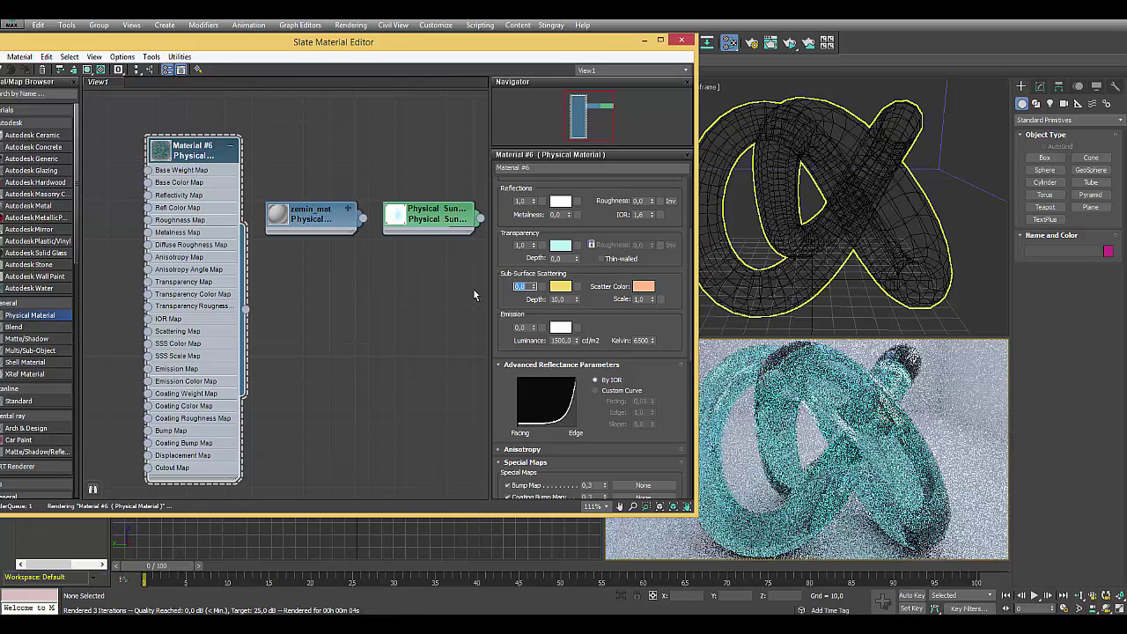
{"action": "type", "text": "0,5"}
{"action": "double_click", "coordinate": [521, 245]}
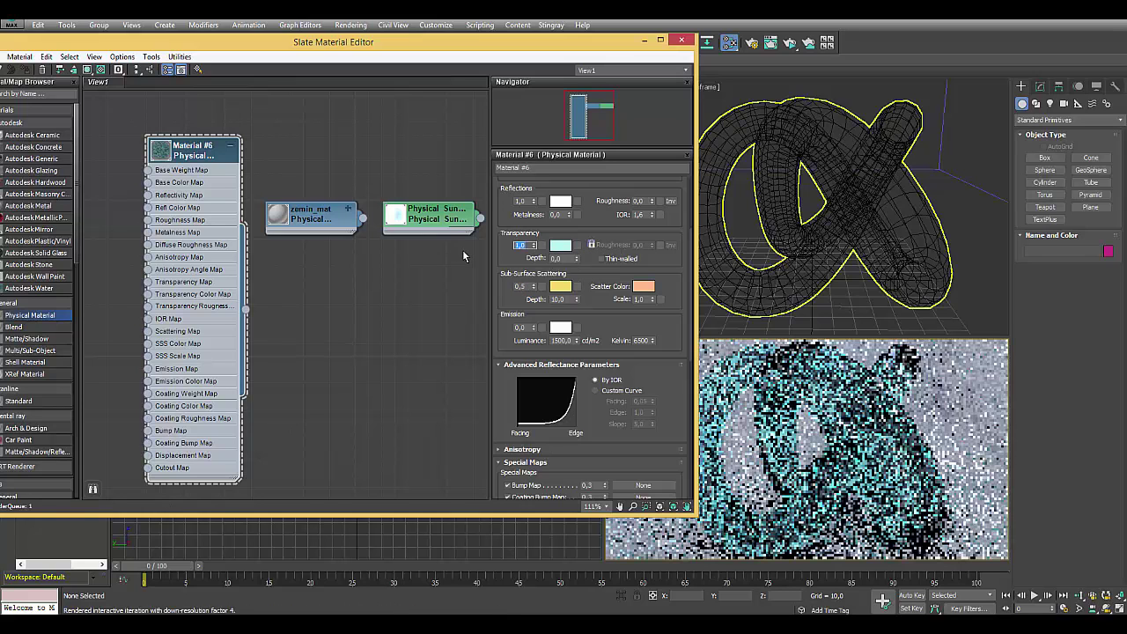
{"action": "type", "text": "0,1"}
{"action": "key", "text": "Return"}
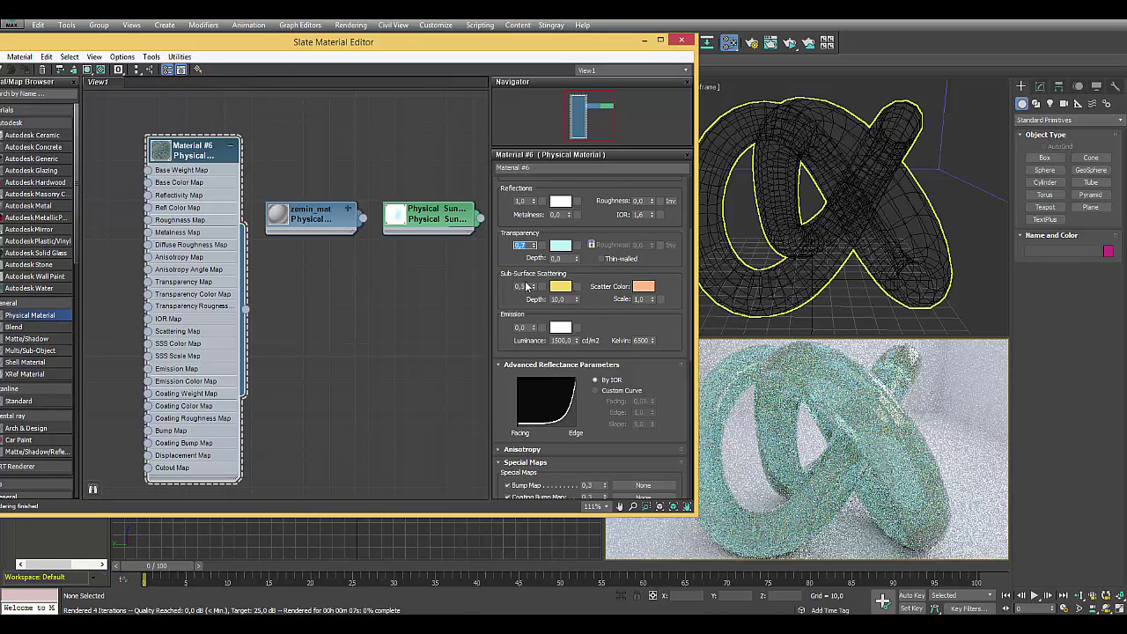
{"action": "type", "text": "0,5"}
{"action": "key", "text": "Return"}
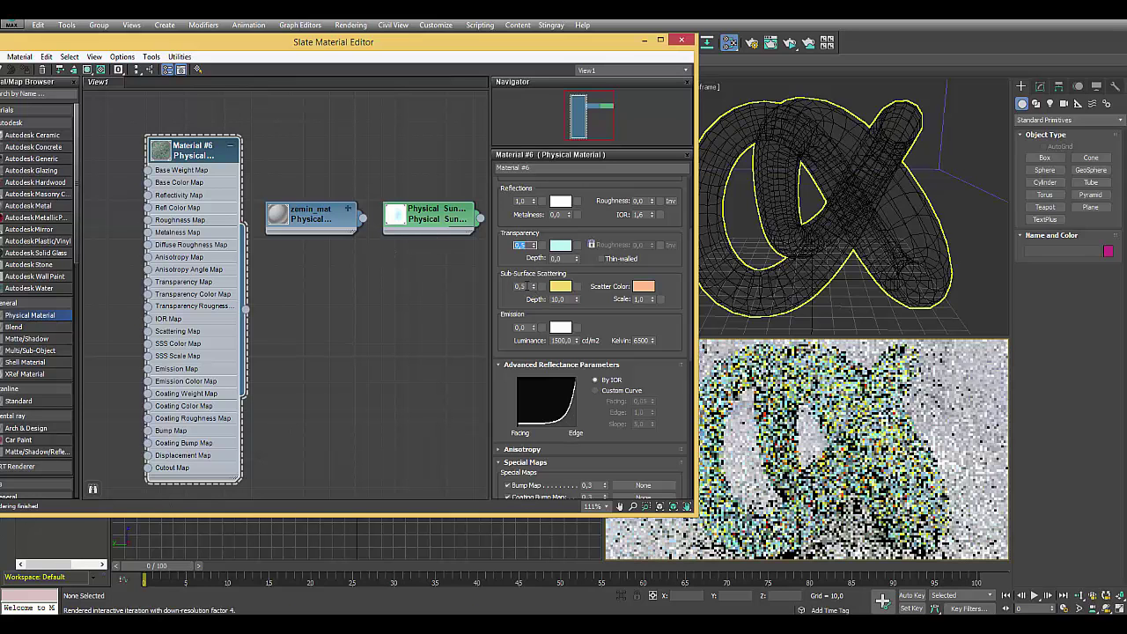
- Settle both sub-surface and transparency weights at 0 after briefly trying 0,17
{"action": "left_click", "coordinate": [523, 287]}
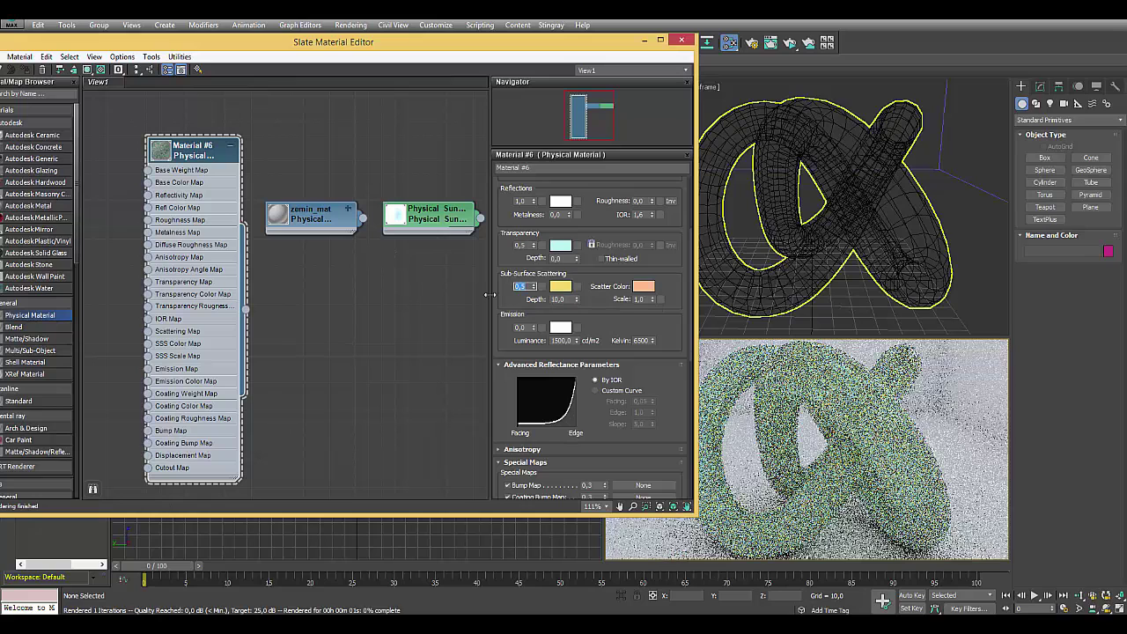
{"action": "type", "text": "0,17"}
{"action": "key", "text": "Return"}
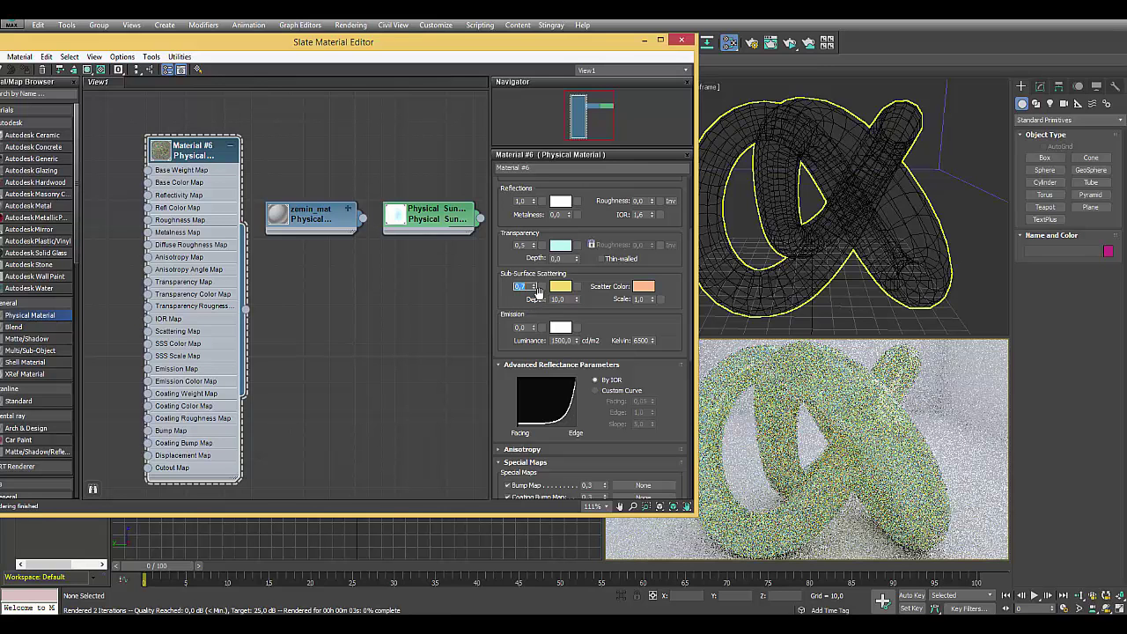
{"action": "type", "text": "0"}
{"action": "key", "text": "Return"}
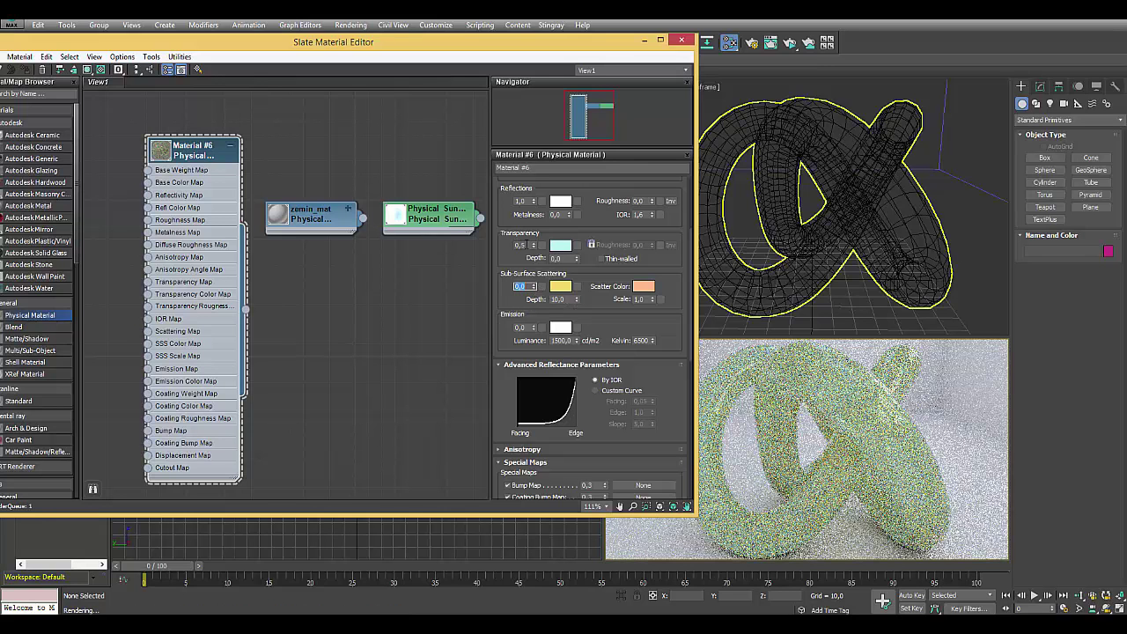
{"action": "double_click", "coordinate": [521, 245]}
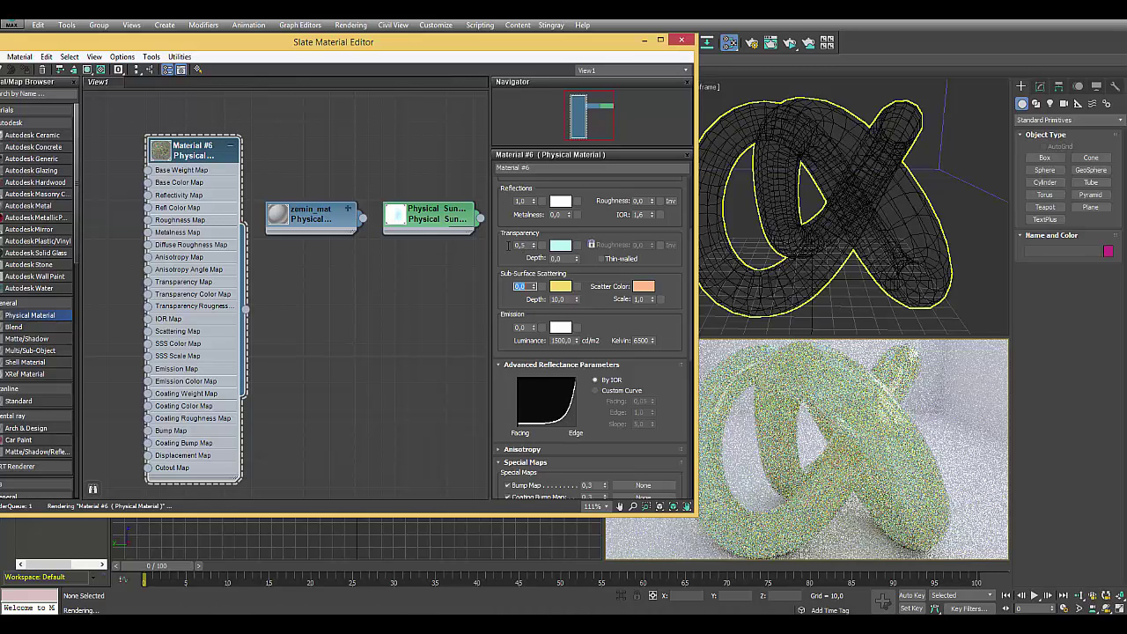
{"action": "type", "text": "0"}
{"action": "key", "text": "Return"}
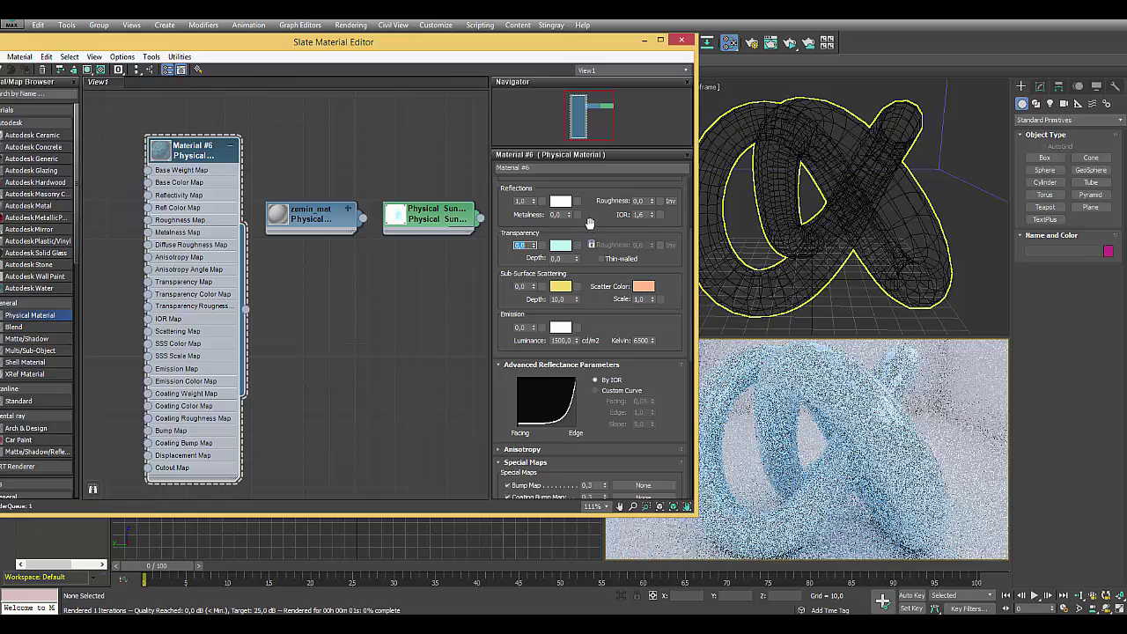
{"action": "left_click_drag", "start_coordinate": [590, 217], "coordinate": [589, 174]}
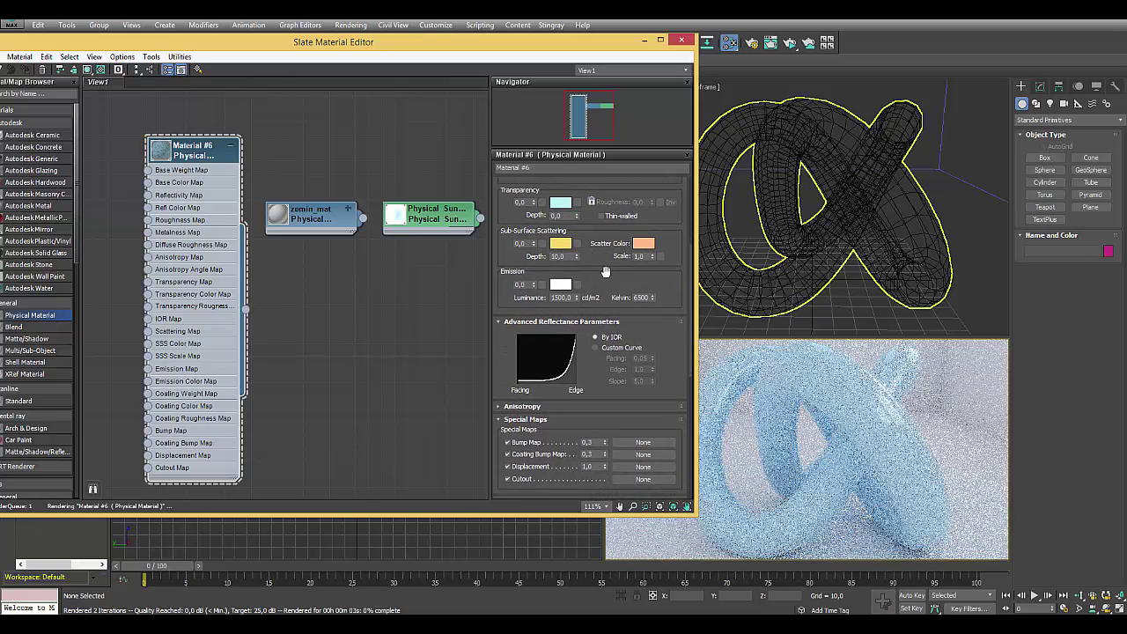
{"action": "scroll", "coordinate": [529, 288], "scroll_direction": "down", "scroll_amount": 1}
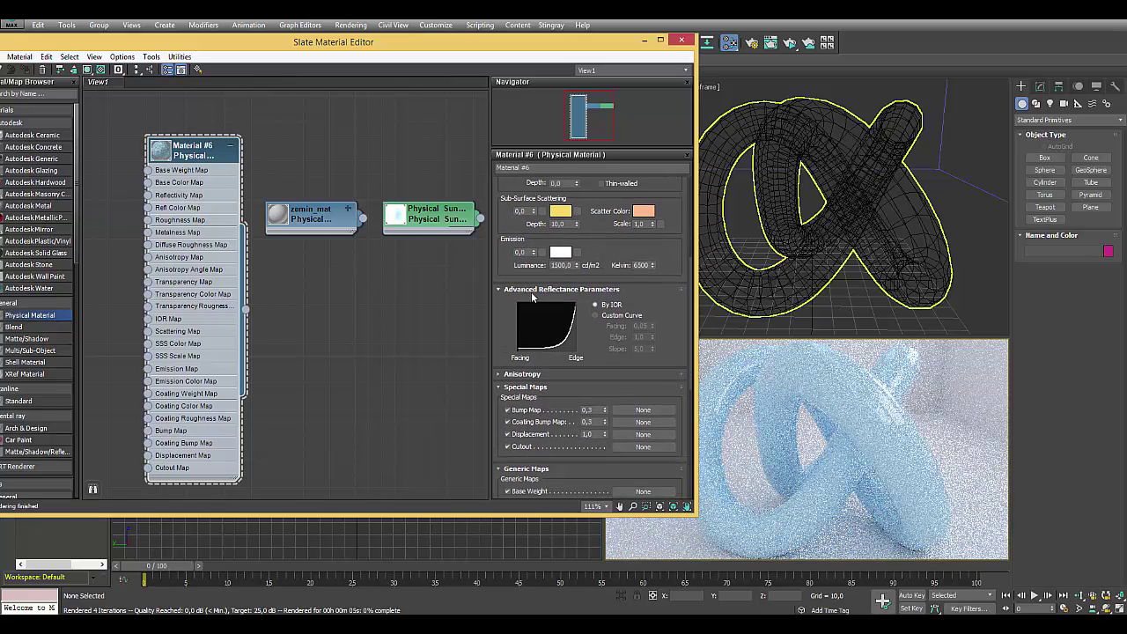
{"action": "scroll", "coordinate": [502, 317], "scroll_direction": "down", "scroll_amount": 1}
{"action": "left_click_drag", "start_coordinate": [507, 298], "coordinate": [509, 308]}
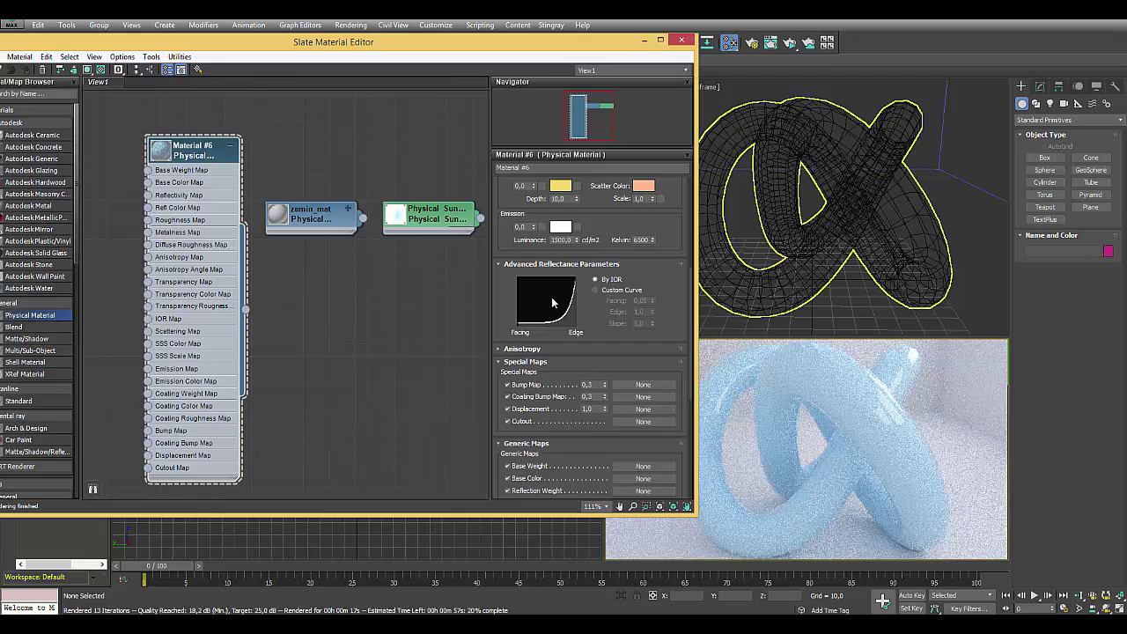
{"action": "left_click", "coordinate": [521, 226]}
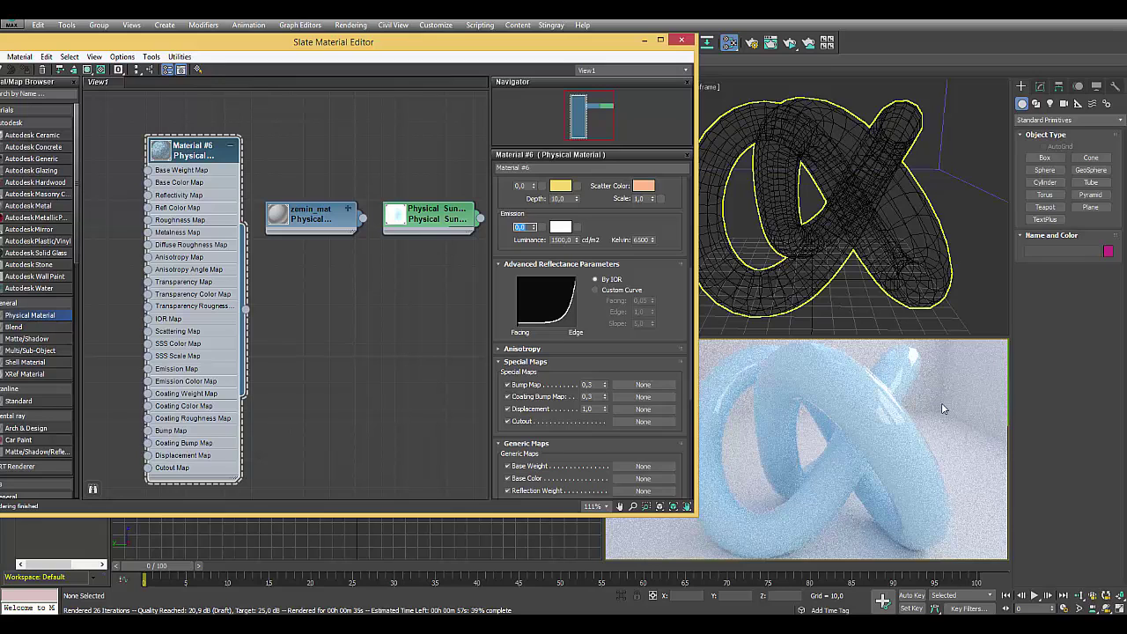
- Give the material a pale blue emission colour with emission weight 0,5
{"action": "left_click", "coordinate": [560, 227]}
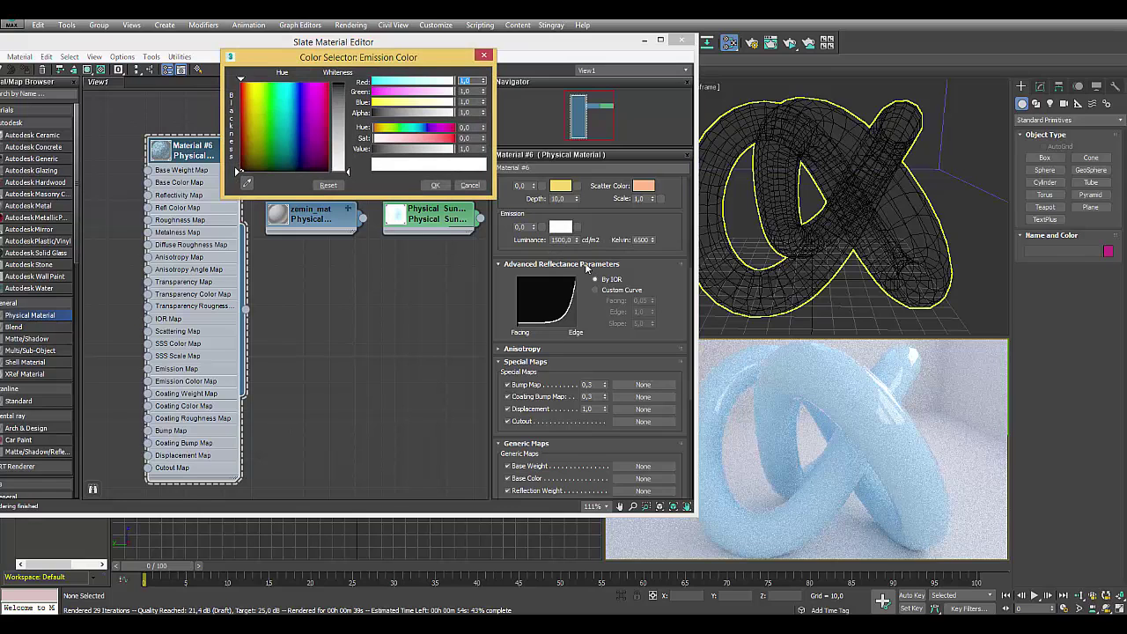
{"action": "left_click", "coordinate": [285, 105]}
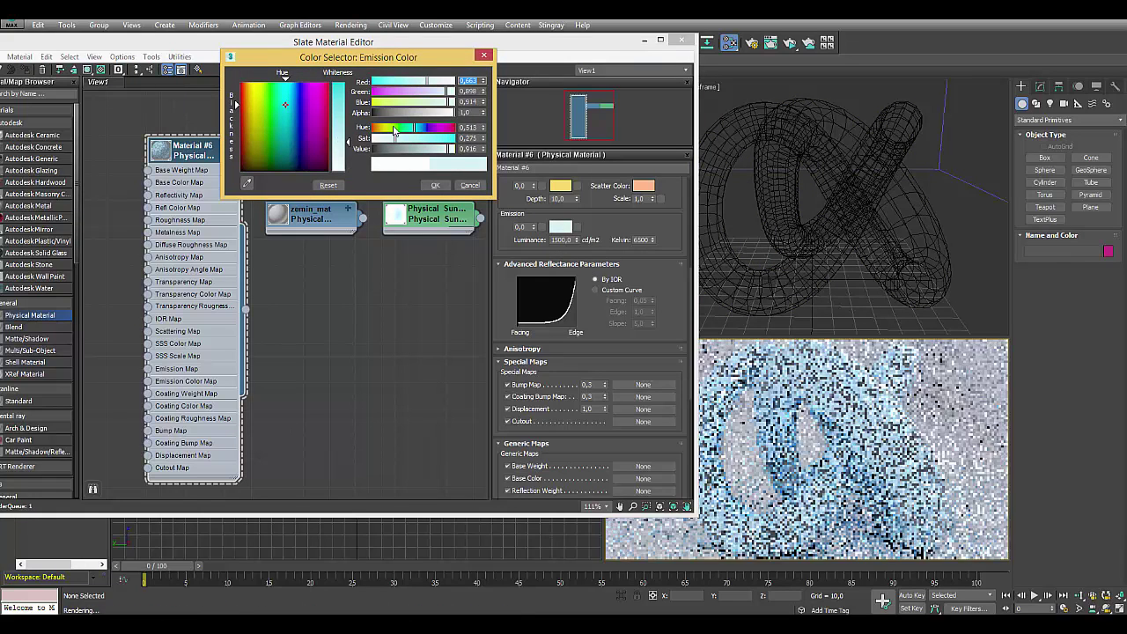
{"action": "left_click", "coordinate": [435, 185]}
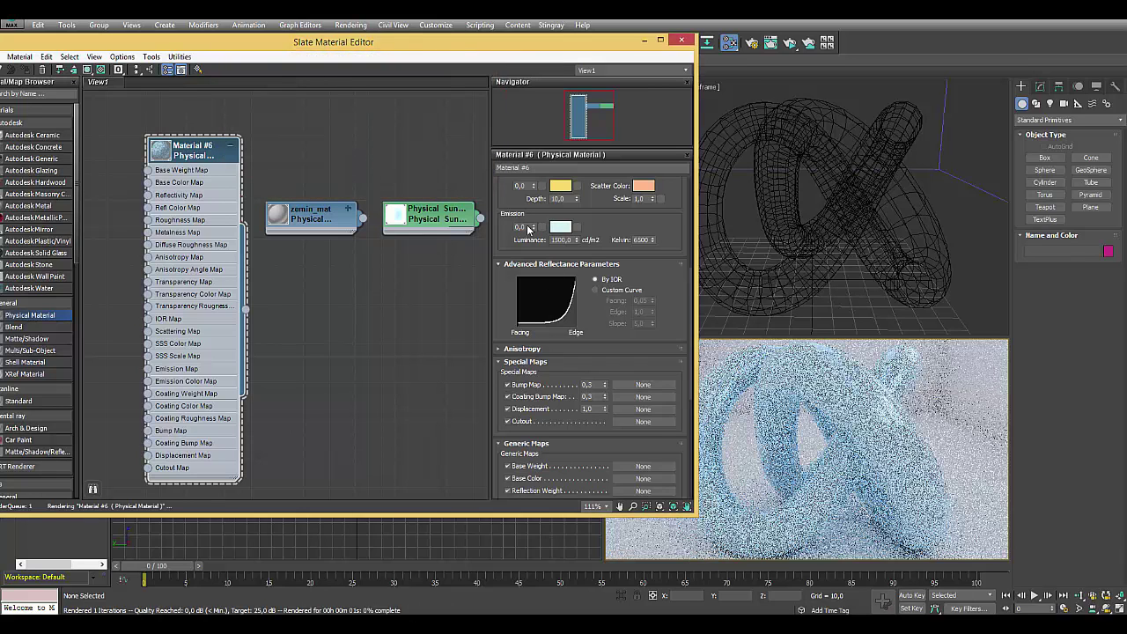
{"action": "left_click_drag", "start_coordinate": [533, 227], "coordinate": [494, 227]}
{"action": "type", "text": "0,5"}
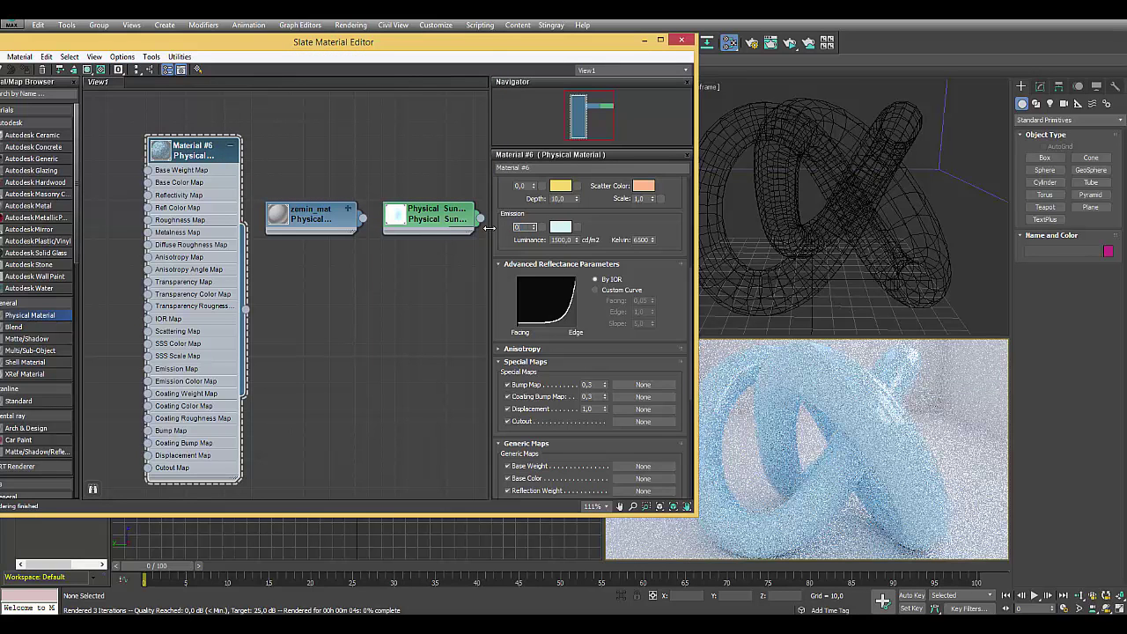
{"action": "key", "text": "Return"}
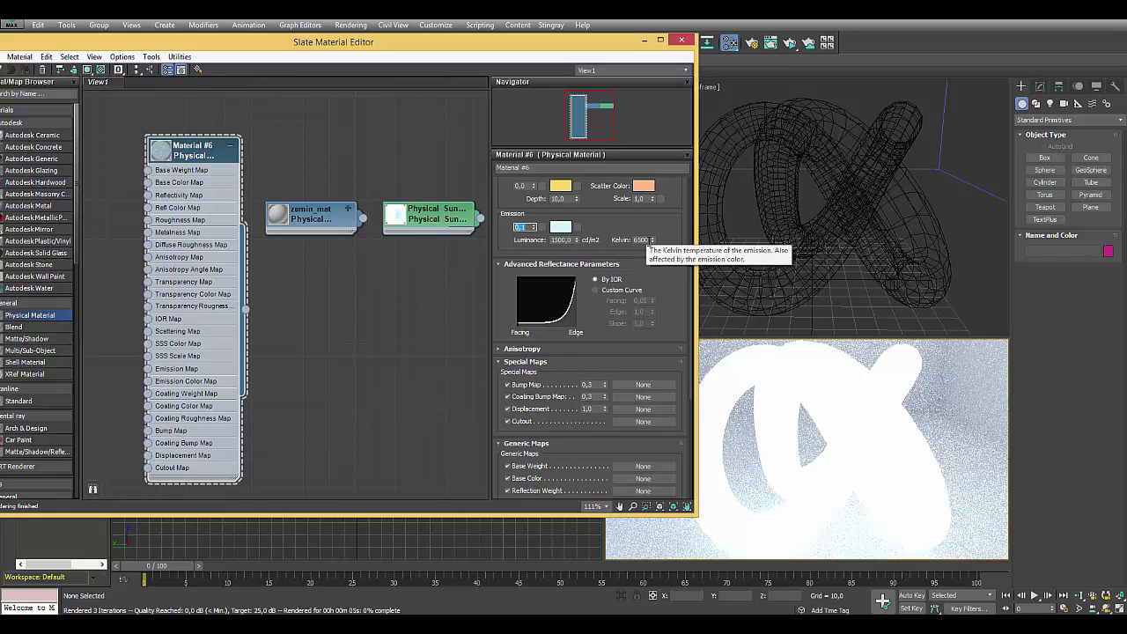
- Set the emission colour temperature to 4500 Kelvin
{"action": "double_click", "coordinate": [636, 239]}
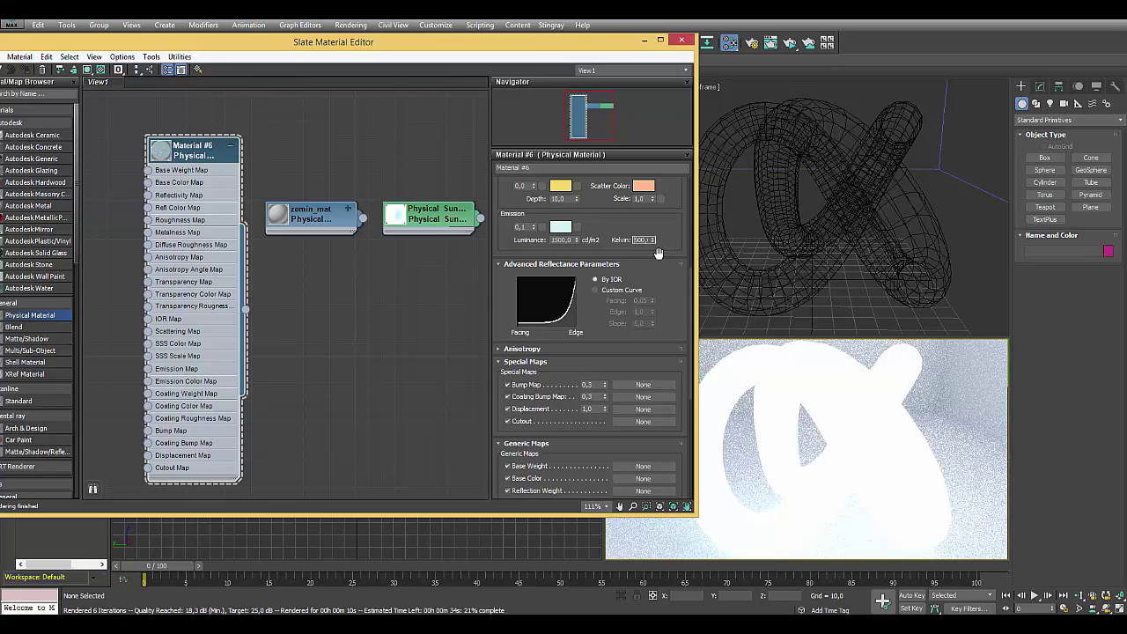
{"action": "type", "text": "4500"}
{"action": "key", "text": "Return"}
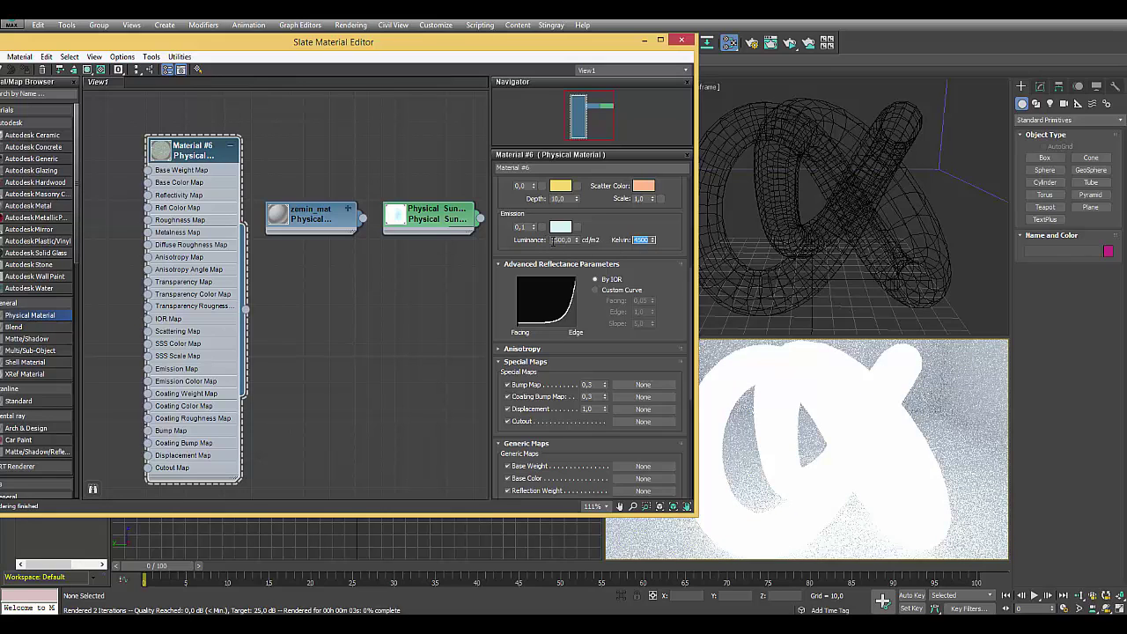
- Settle emission luminance at 1000 cd/m2 after trying 230 and 2000
{"action": "double_click", "coordinate": [553, 239]}
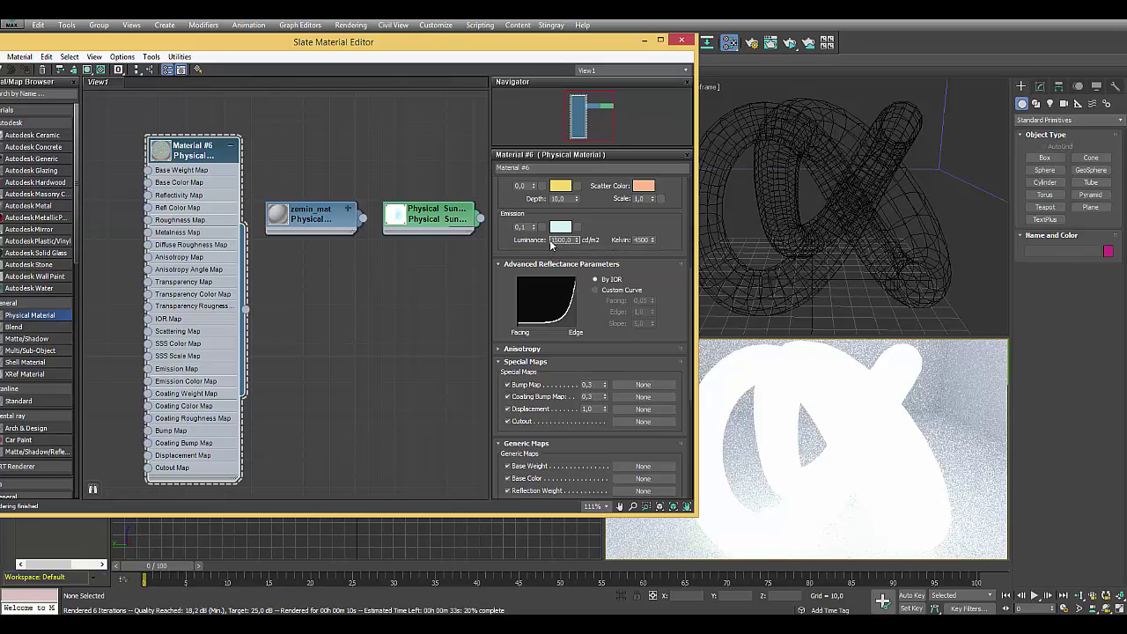
{"action": "type", "text": "230"}
{"action": "key", "text": "Return"}
{"action": "type", "text": "2000"}
{"action": "key", "text": "Return"}
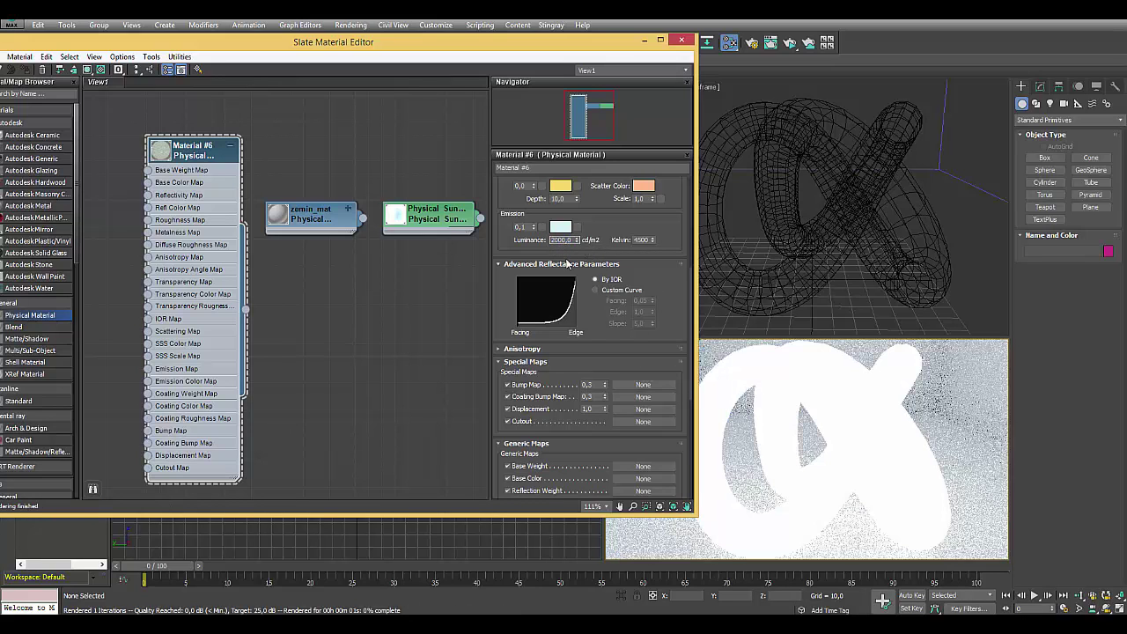
{"action": "type", "text": "1000"}
{"action": "key", "text": "Return"}
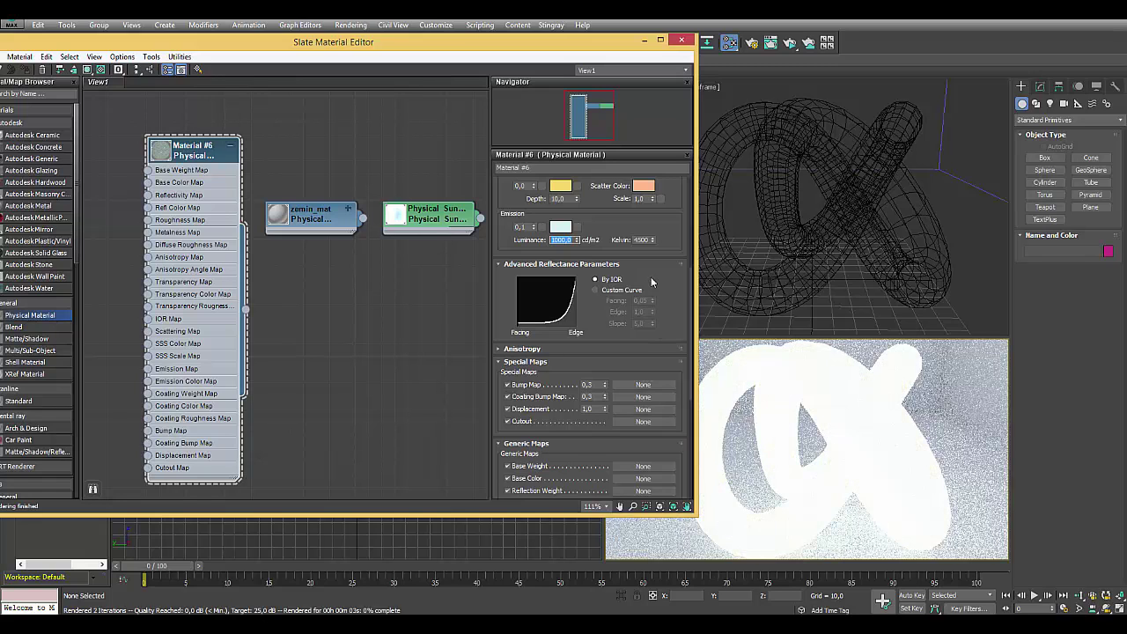
- Switch reflectance to Custom Curve and turn the emission weight down to 0
{"action": "left_click_drag", "start_coordinate": [496, 285], "coordinate": [509, 314]}
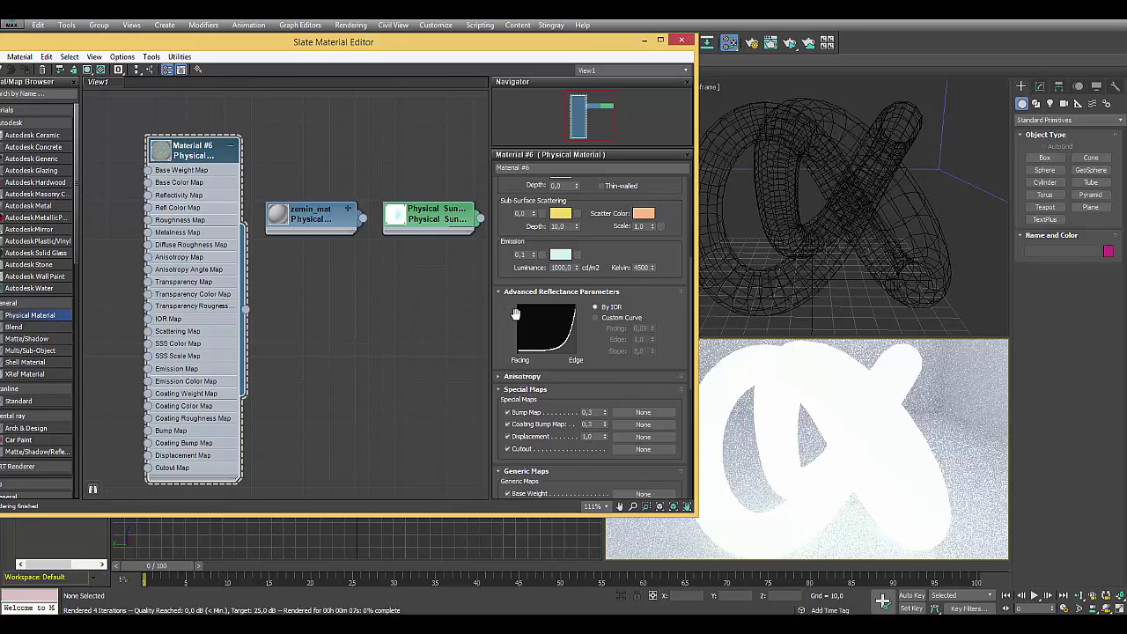
{"action": "scroll", "coordinate": [512, 311], "scroll_direction": "up", "scroll_amount": 1}
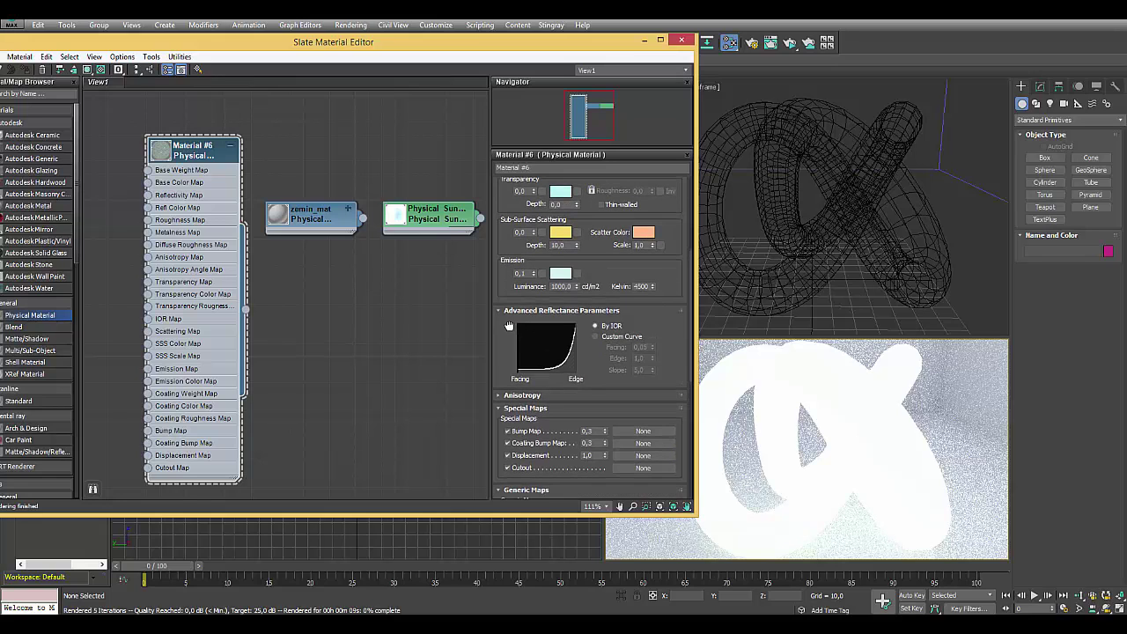
{"action": "scroll", "coordinate": [513, 312], "scroll_direction": "down", "scroll_amount": 1}
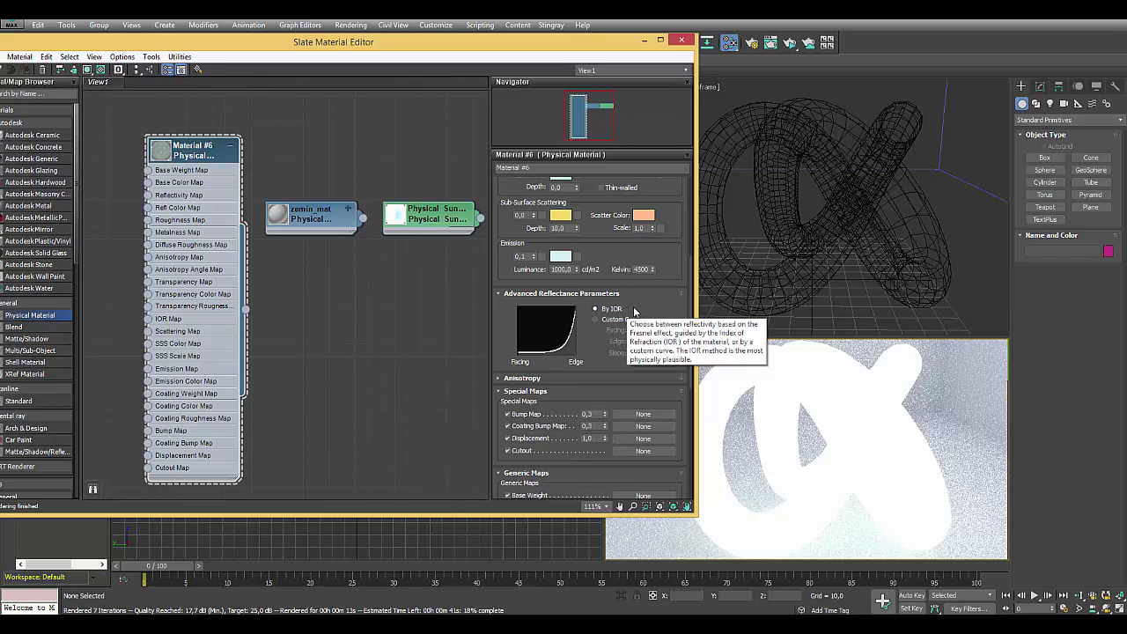
{"action": "left_click", "coordinate": [613, 321]}
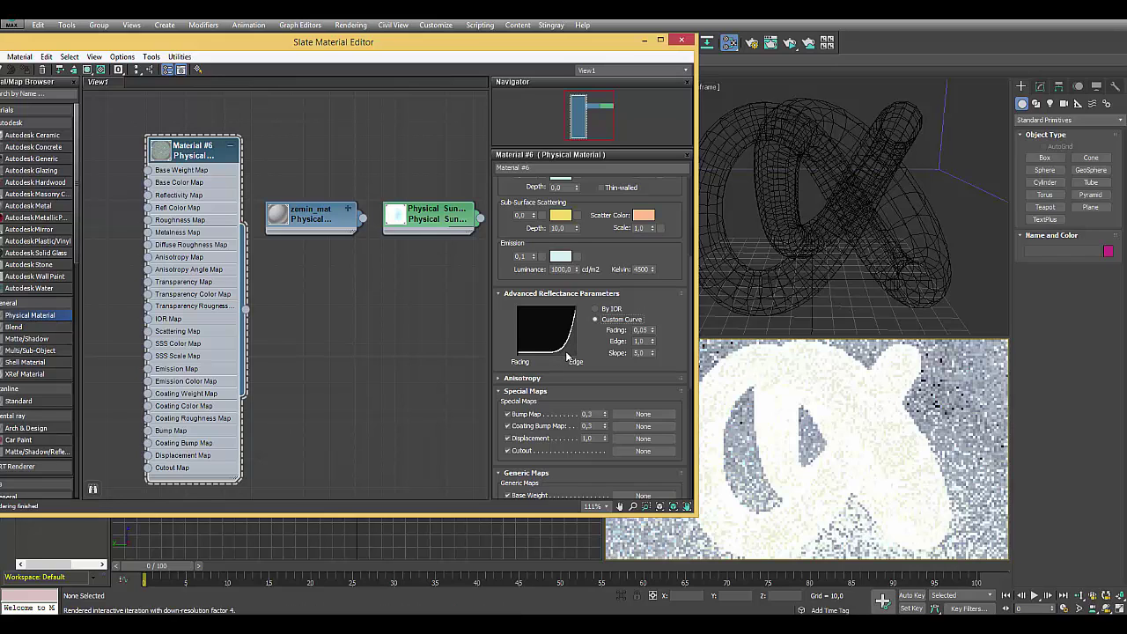
{"action": "left_click", "coordinate": [526, 256]}
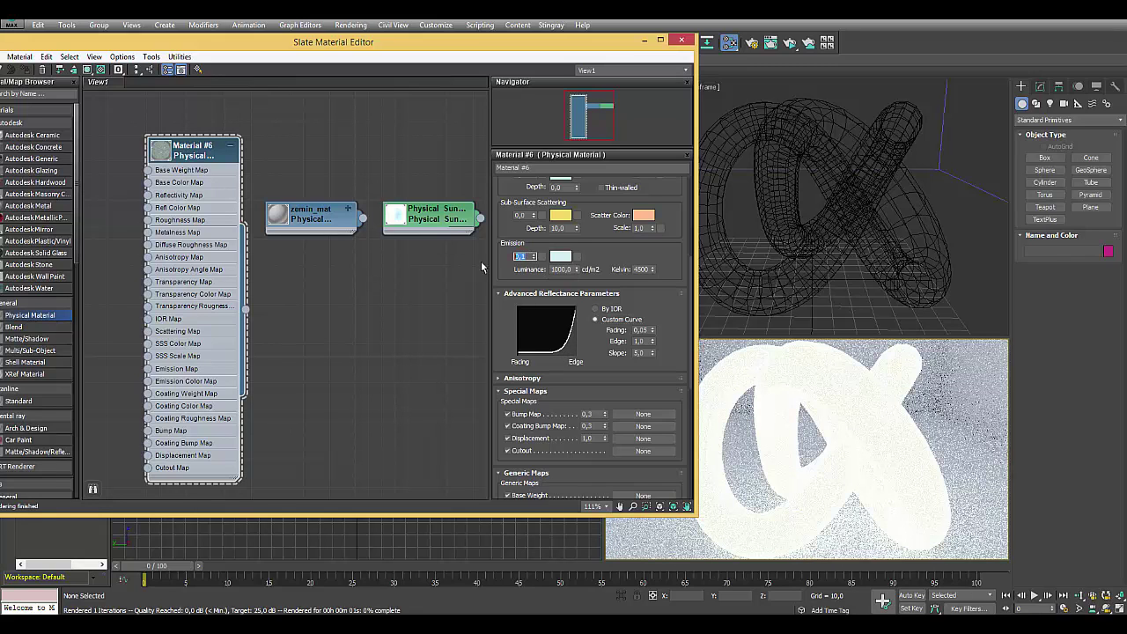
{"action": "type", "text": "0"}
{"action": "key", "text": "Return"}
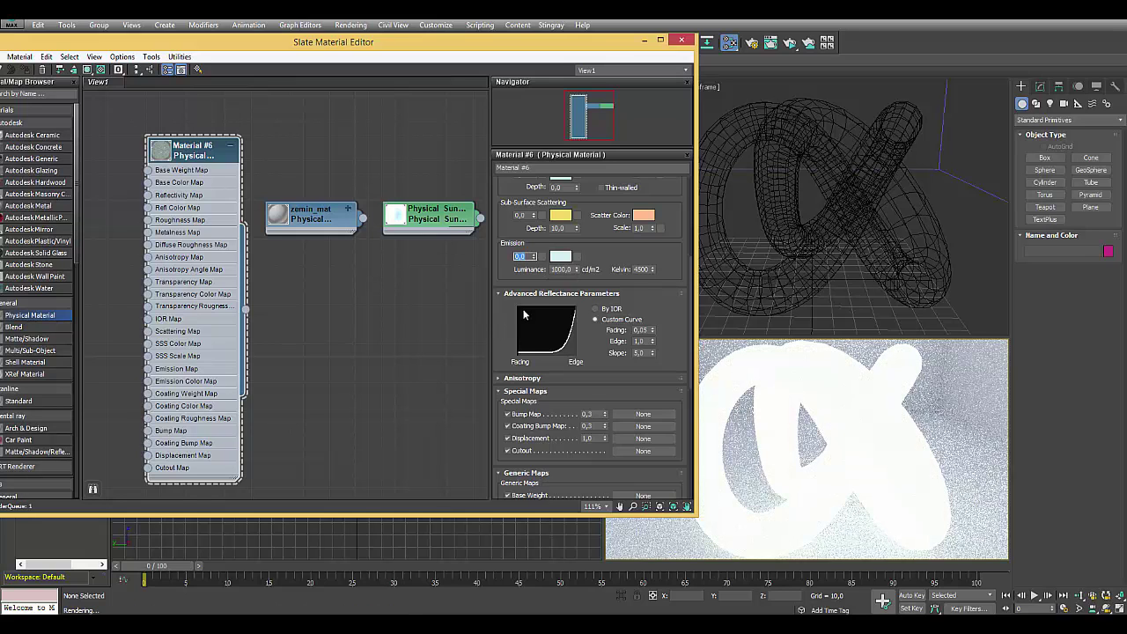
- Try a Facing value of 0,05, then return reflectance to By IOR
{"action": "scroll", "coordinate": [587, 407], "scroll_direction": "up", "scroll_amount": 3}
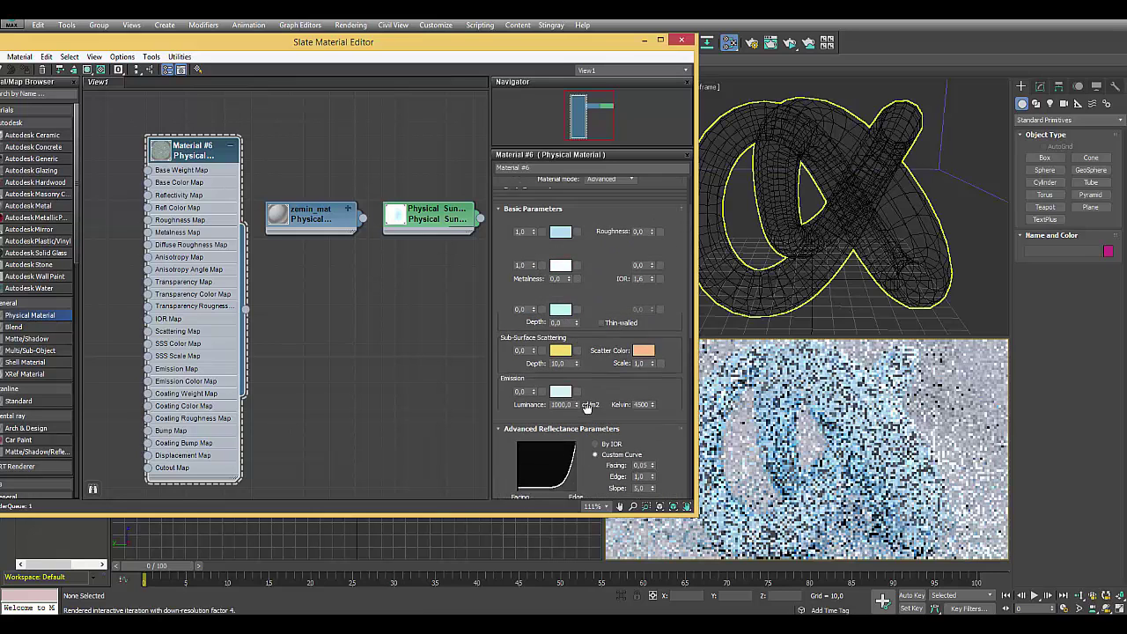
{"action": "scroll", "coordinate": [587, 407], "scroll_direction": "up", "scroll_amount": 2}
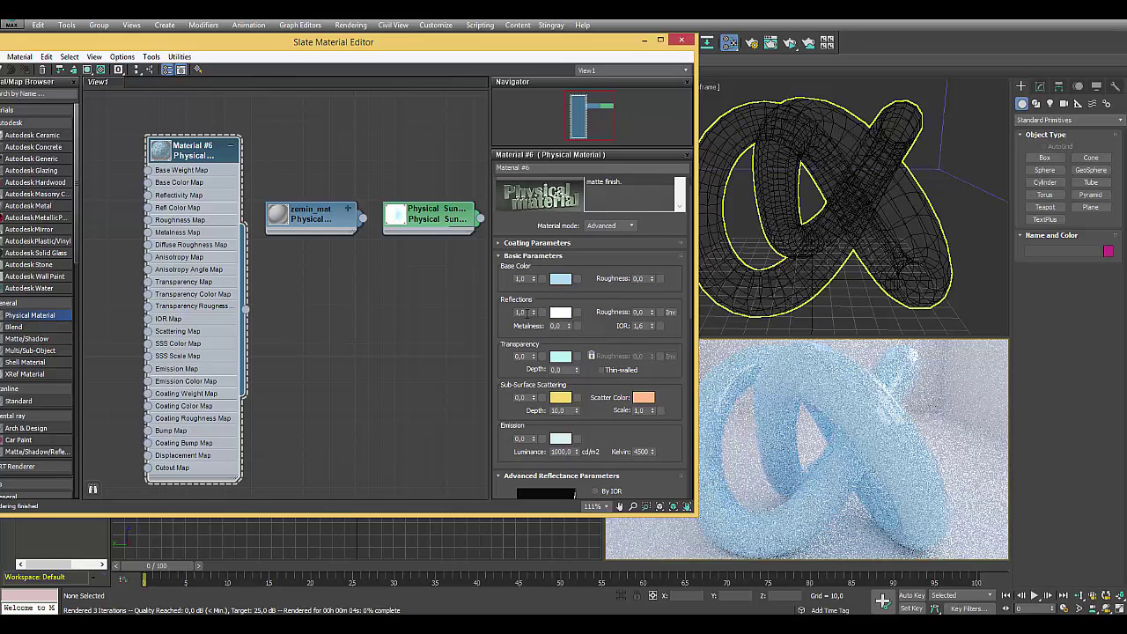
{"action": "scroll", "coordinate": [564, 326], "scroll_direction": "down", "scroll_amount": 1}
{"action": "scroll", "coordinate": [590, 321], "scroll_direction": "down", "scroll_amount": 4}
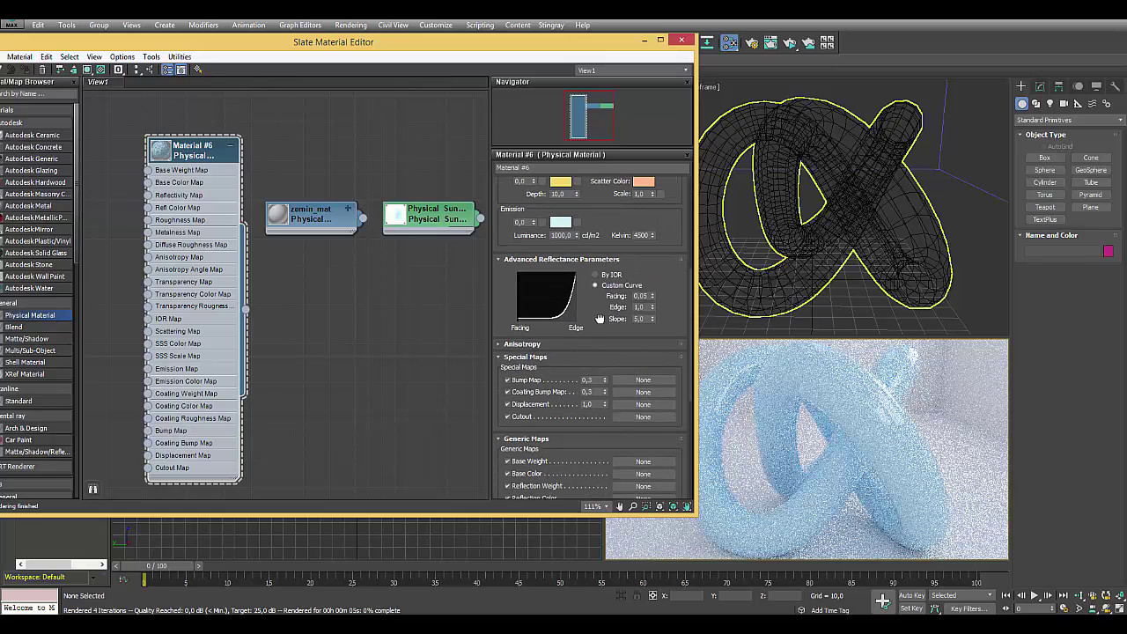
{"action": "scroll", "coordinate": [599, 319], "scroll_direction": "down", "scroll_amount": 1}
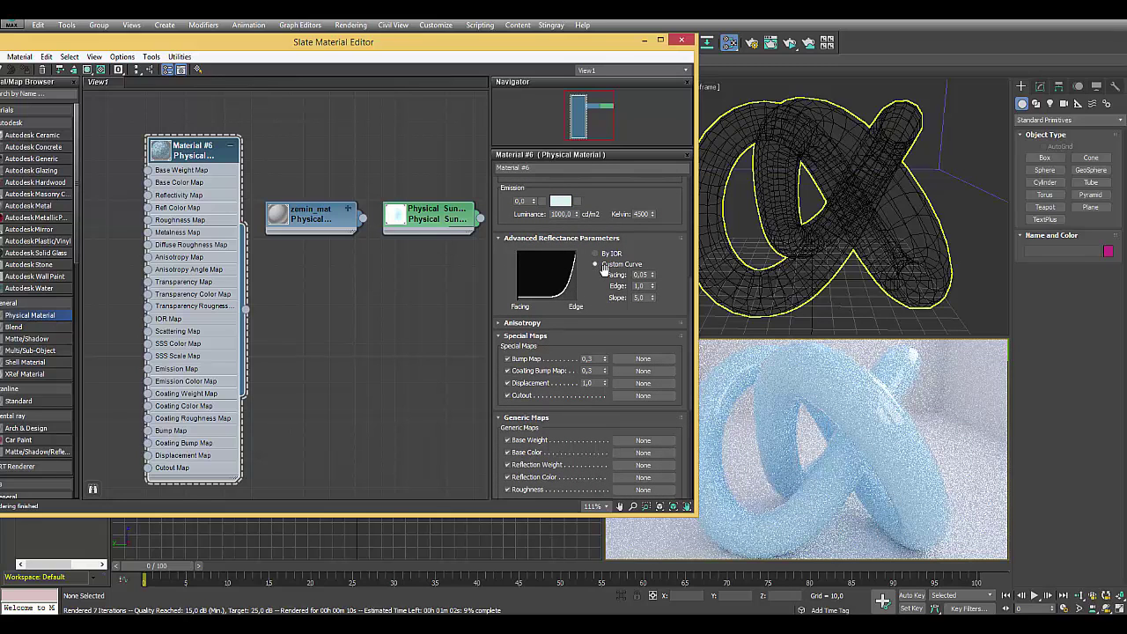
{"action": "type", "text": "5"}
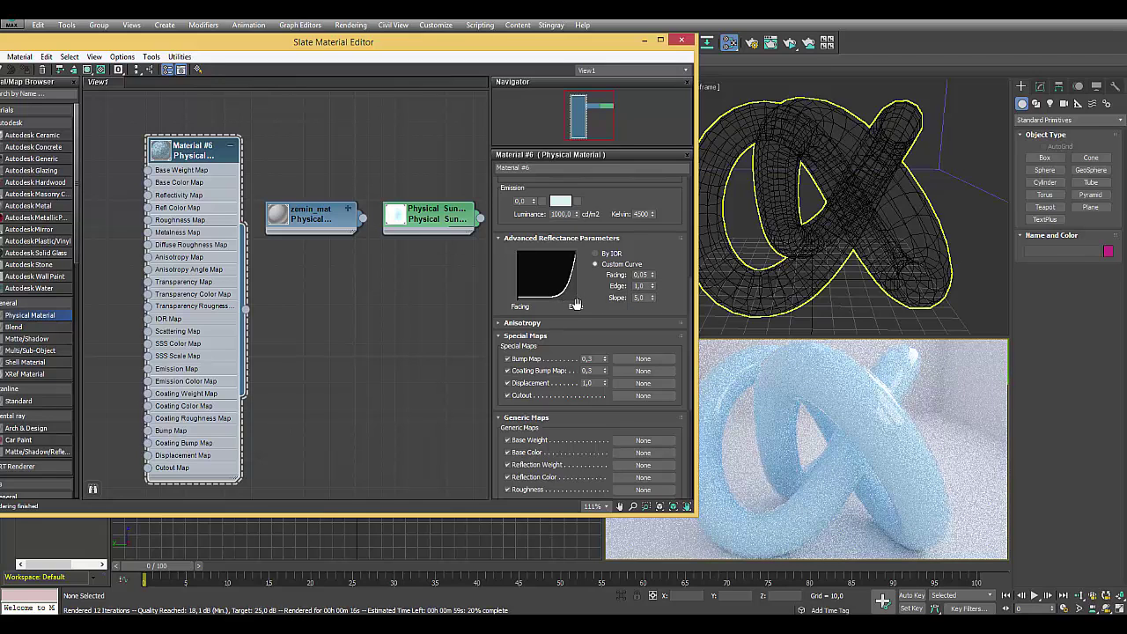
{"action": "left_click", "coordinate": [607, 254]}
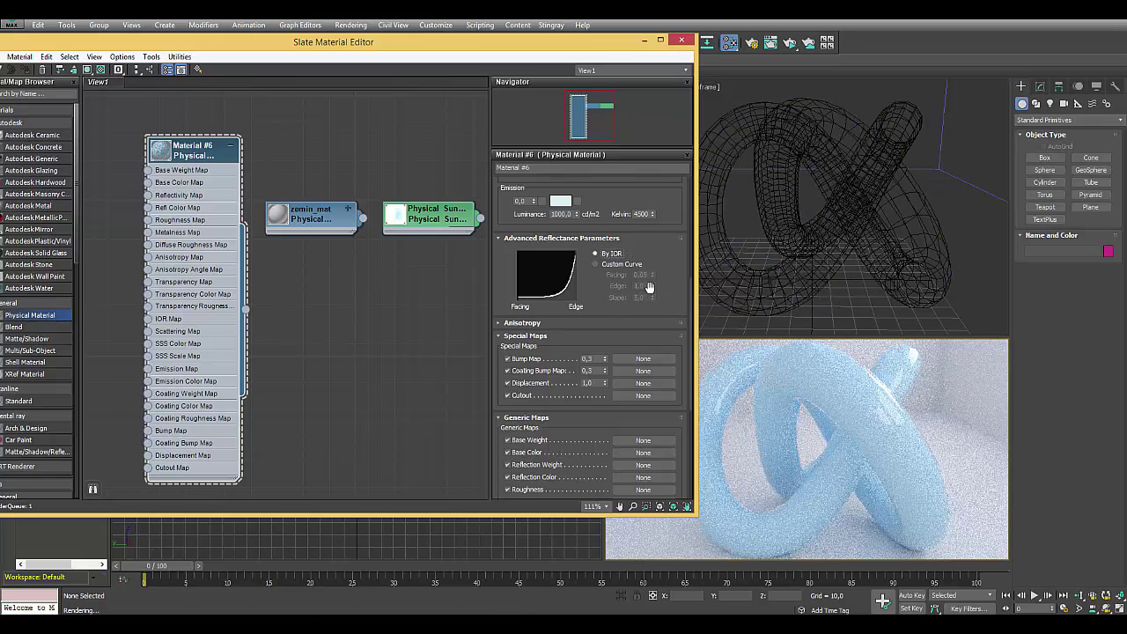
{"action": "left_click_drag", "start_coordinate": [589, 295], "coordinate": [590, 252]}
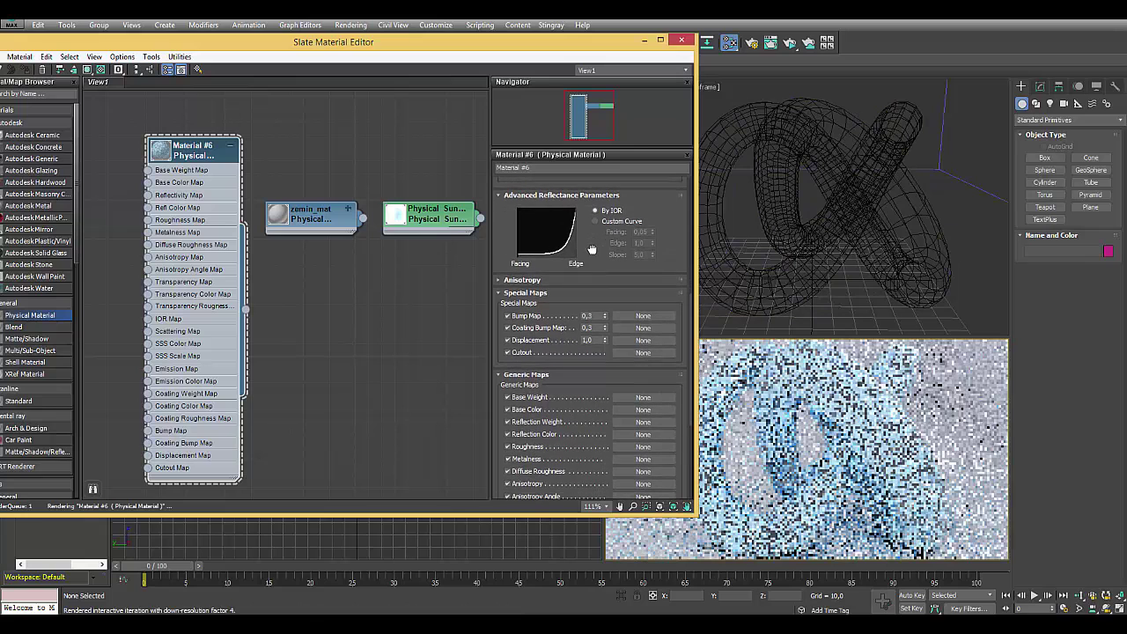
- Inspect the Anisotropy amount and rotation values, then collapse the rollout
{"action": "left_click", "coordinate": [550, 281]}
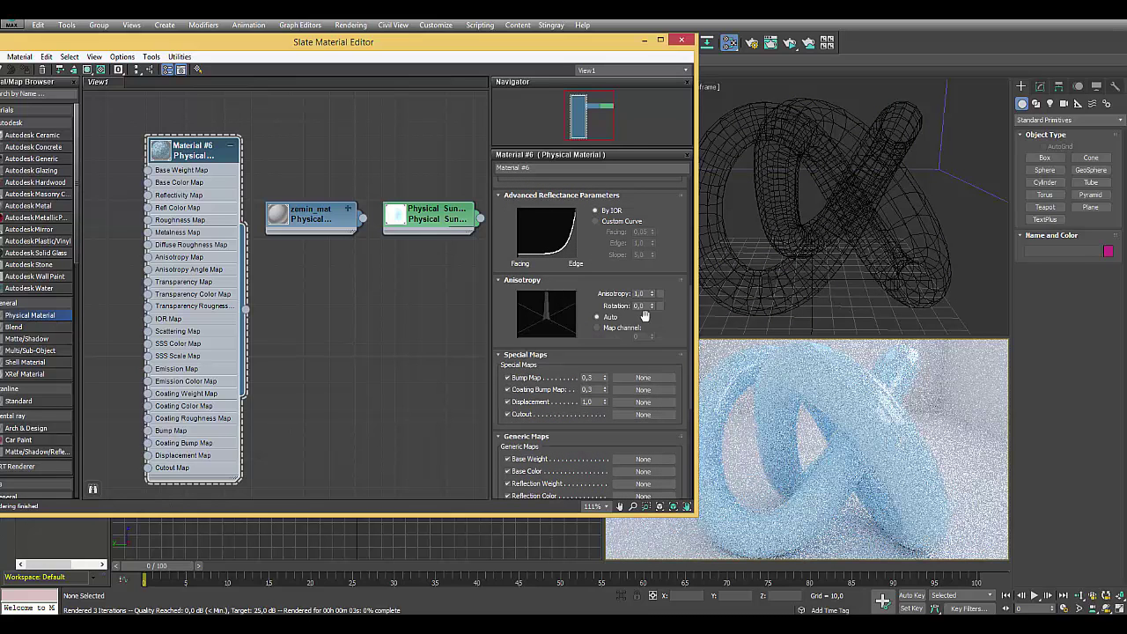
{"action": "left_click", "coordinate": [641, 294]}
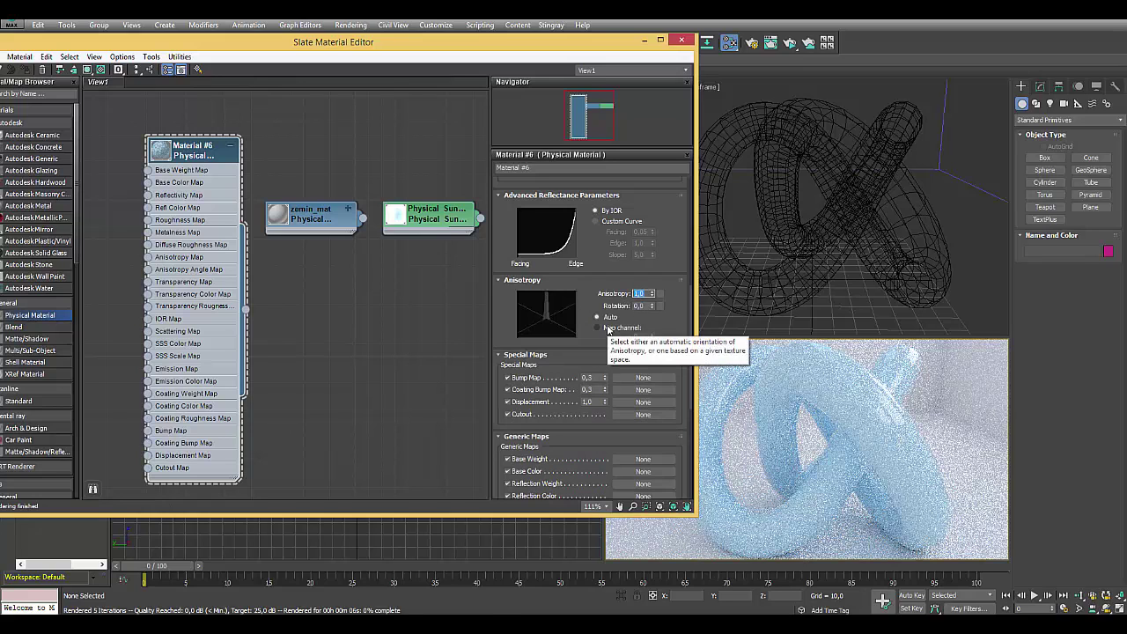
{"action": "left_click", "coordinate": [640, 305]}
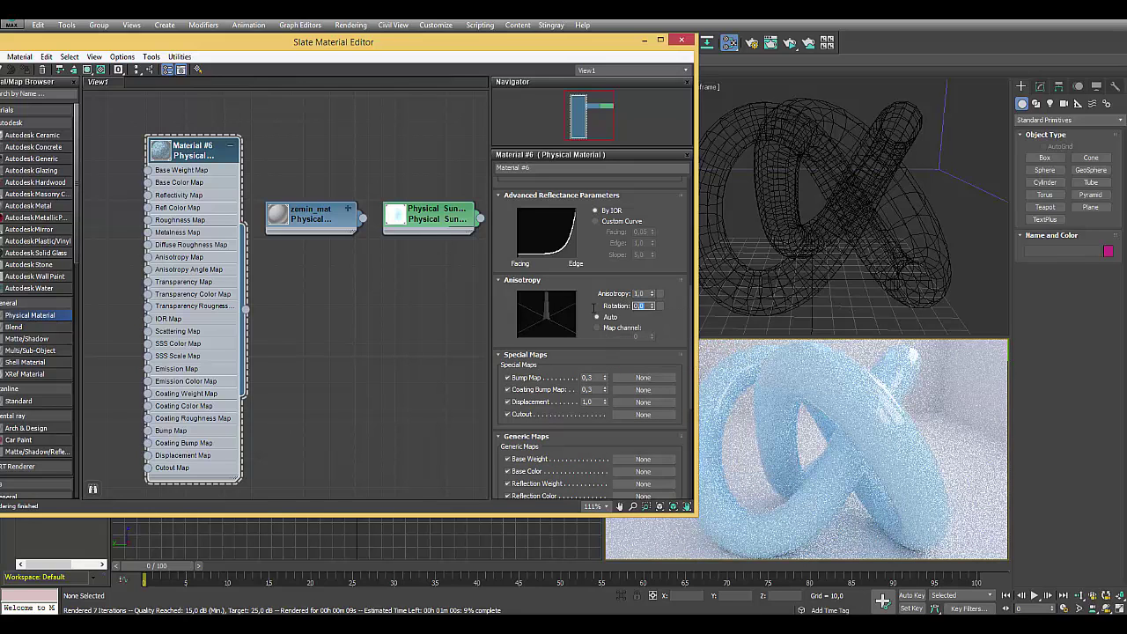
{"action": "type", "text": "1"}
{"action": "left_click", "coordinate": [501, 280]}
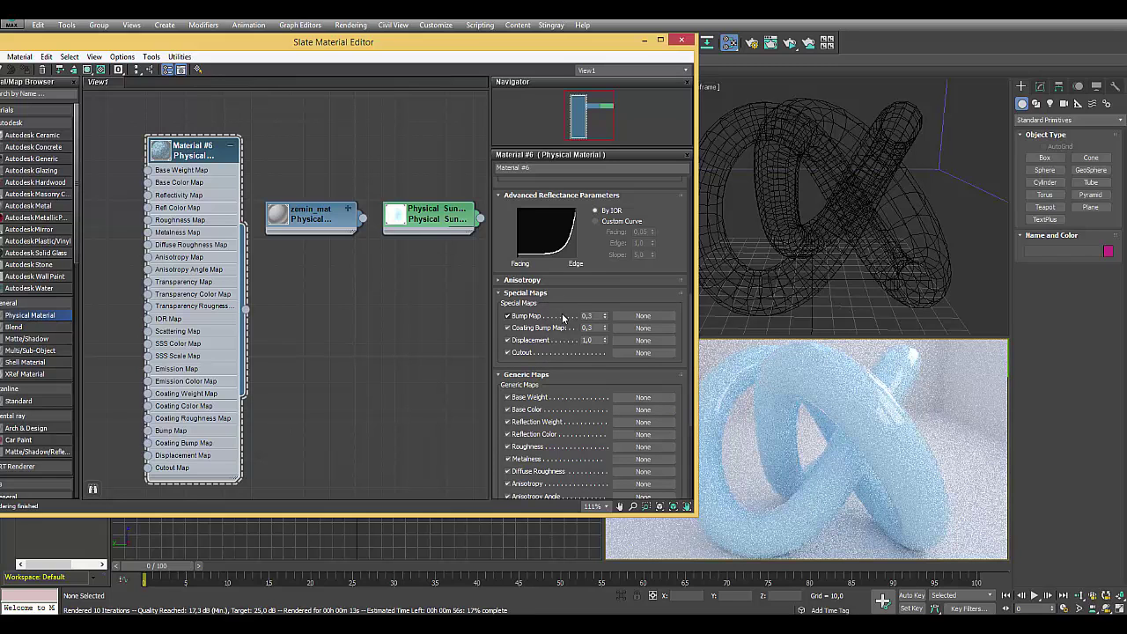
- Delete the Material #6 node and add a new Physical Material, Material #7, wired to the knot
{"action": "middle_click_drag", "start_coordinate": [329, 309], "coordinate": [431, 316]}
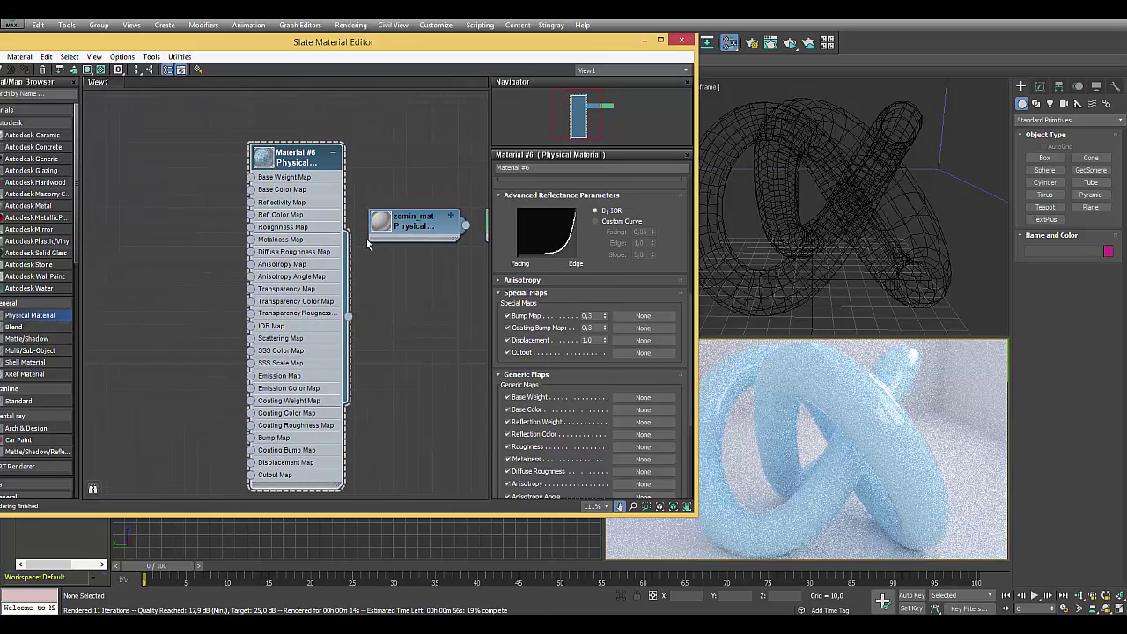
{"action": "key", "text": "Delete"}
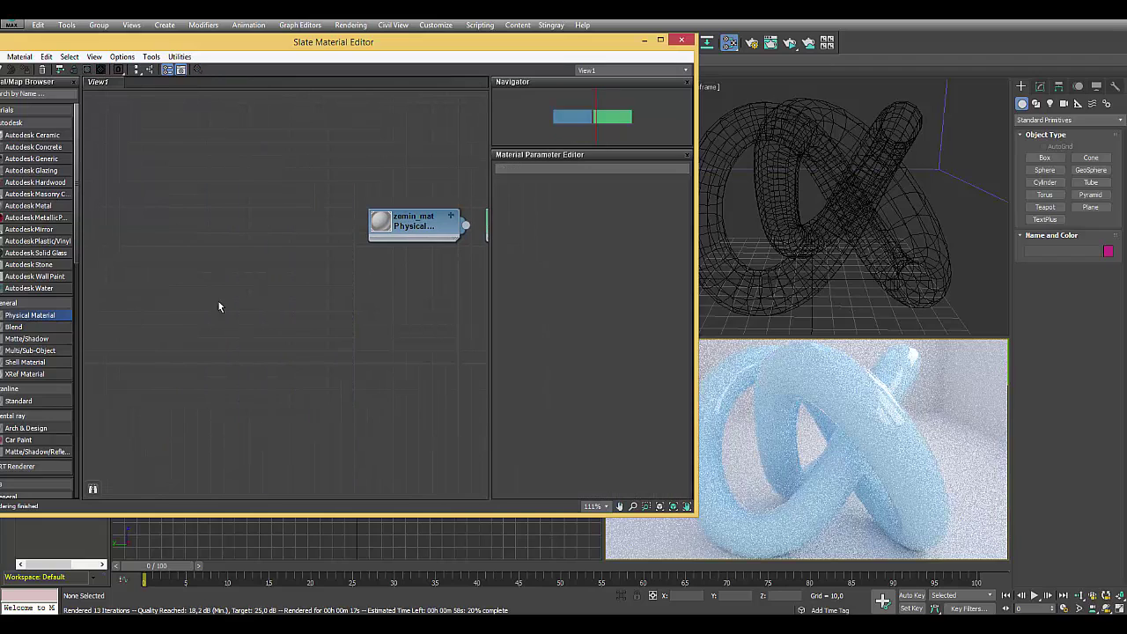
{"action": "left_click_drag", "start_coordinate": [133, 41], "coordinate": [163, 43]}
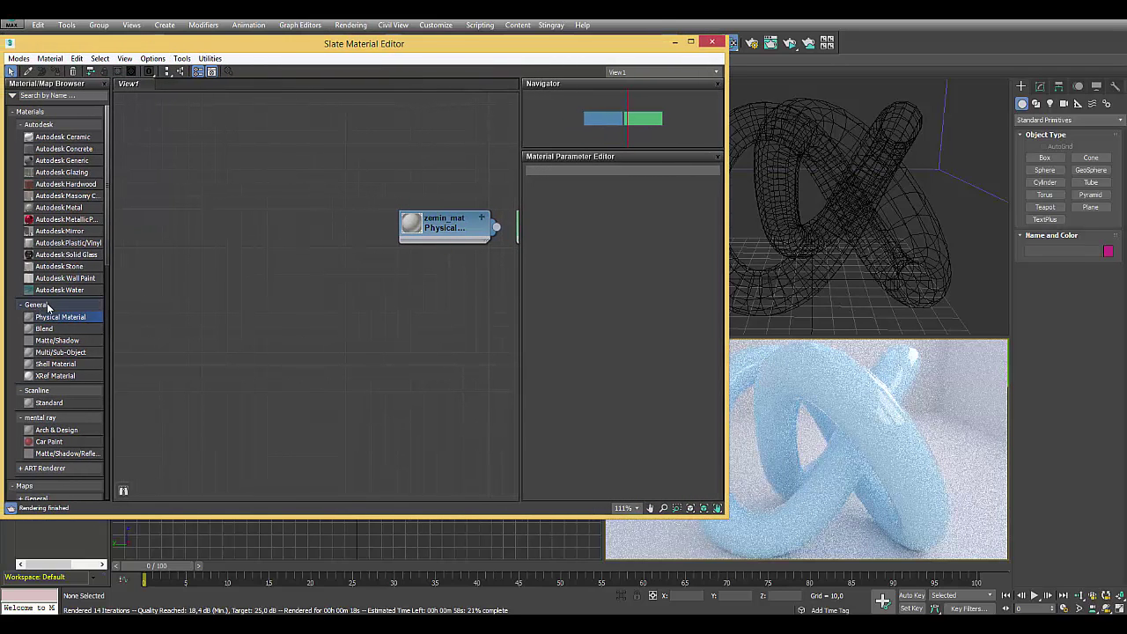
{"action": "left_click_drag", "start_coordinate": [290, 254], "coordinate": [290, 254]}
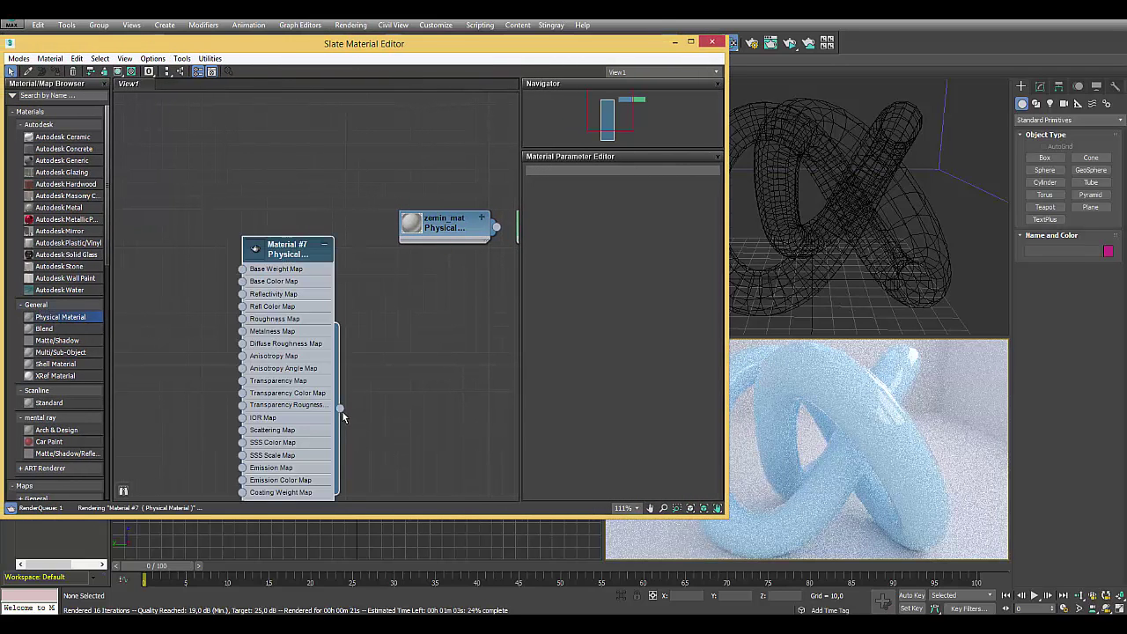
{"action": "left_click_drag", "start_coordinate": [341, 407], "coordinate": [851, 224]}
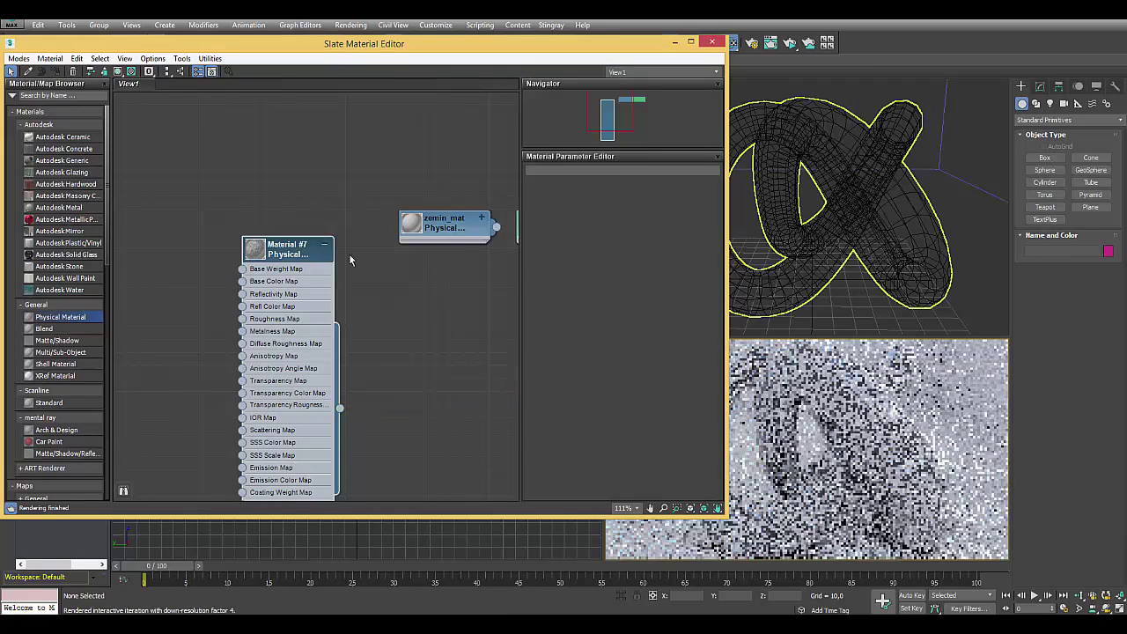
- Open Material #7's parameters and change its material mode from Standard to Advanced
{"action": "double_click", "coordinate": [288, 251]}
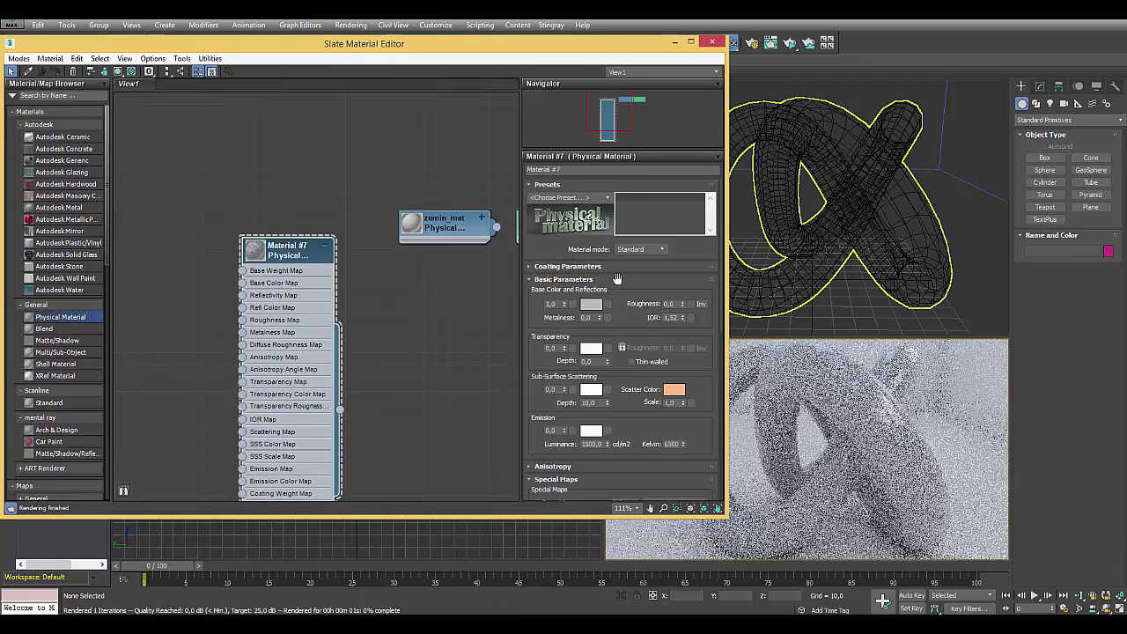
{"action": "scroll", "coordinate": [621, 179], "scroll_direction": "down", "scroll_amount": 5}
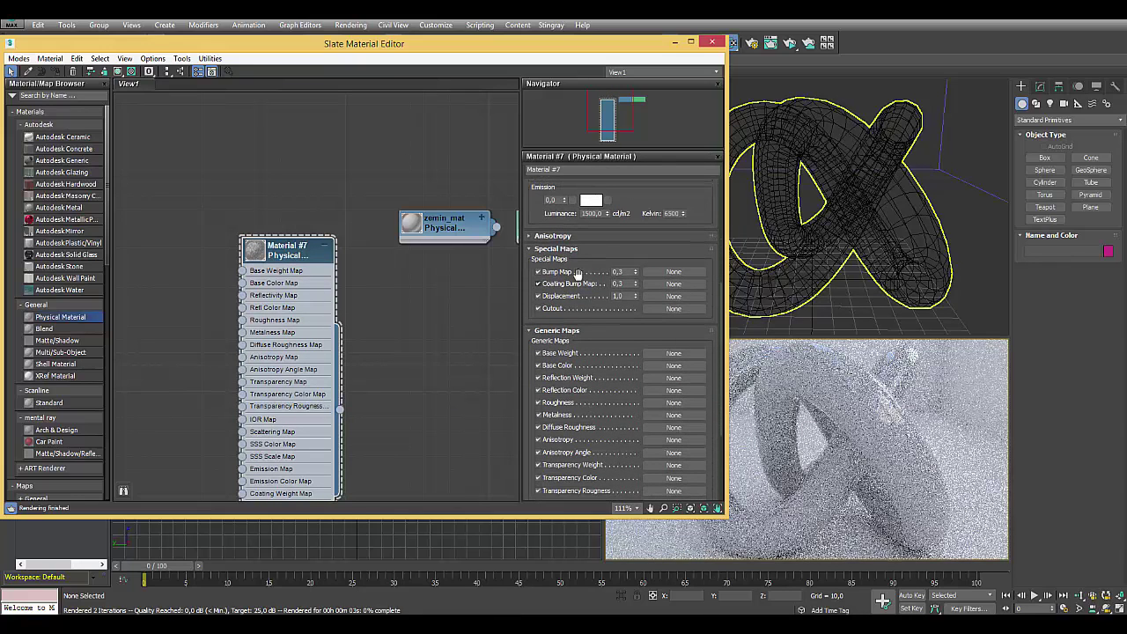
{"action": "left_click_drag", "start_coordinate": [304, 220], "coordinate": [310, 174]}
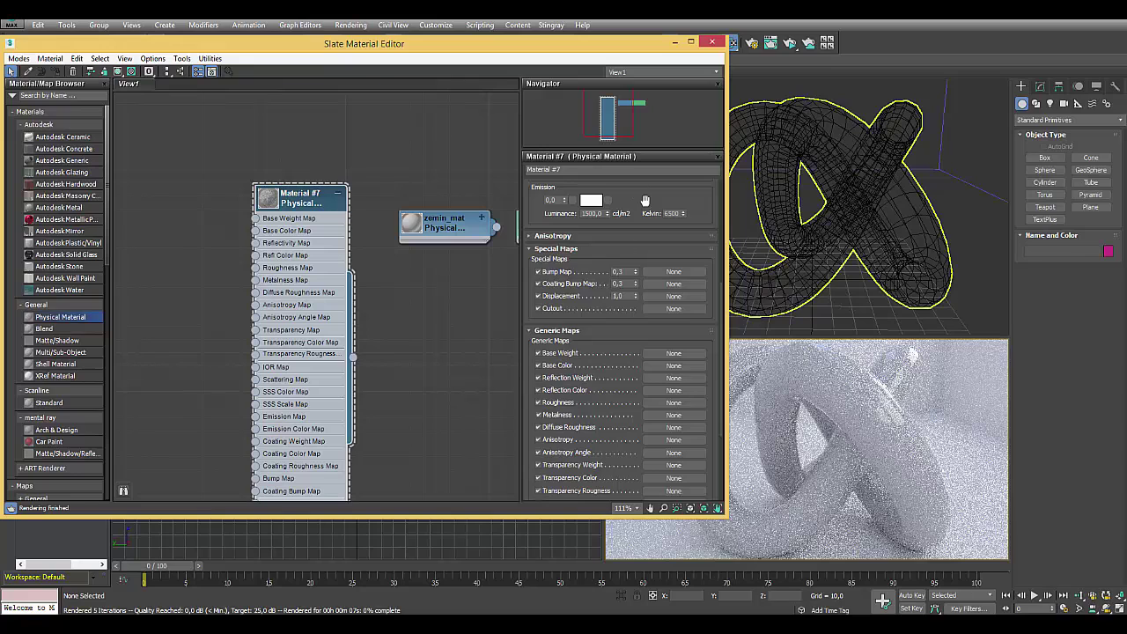
{"action": "scroll", "coordinate": [620, 343], "scroll_direction": "up", "scroll_amount": 2}
{"action": "scroll", "coordinate": [623, 348], "scroll_direction": "up", "scroll_amount": 3}
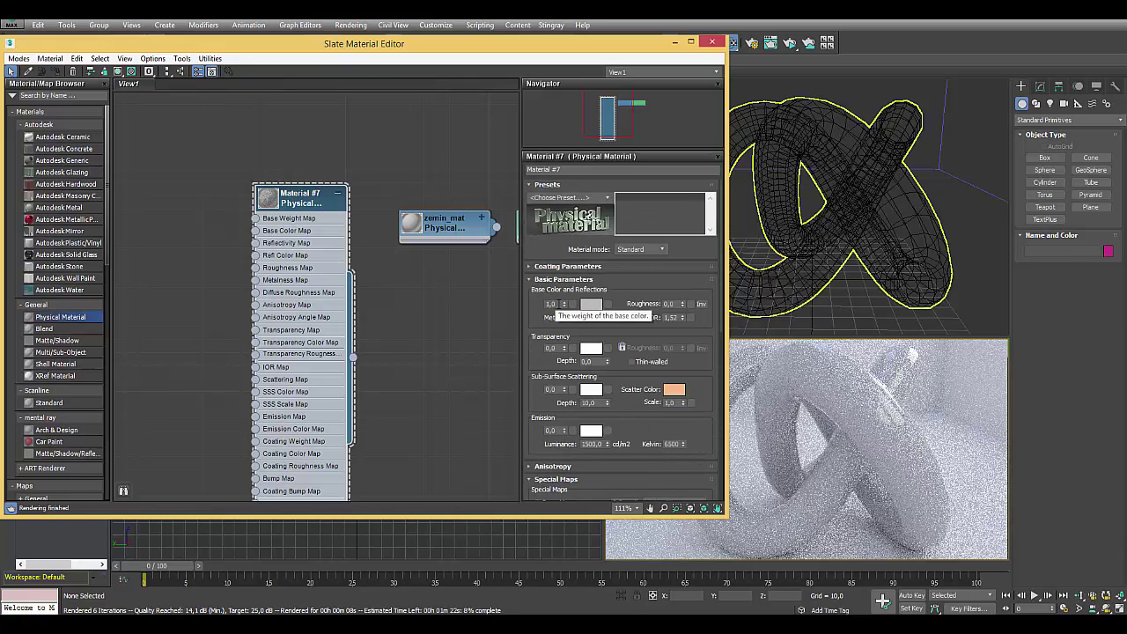
{"action": "left_click", "coordinate": [640, 249]}
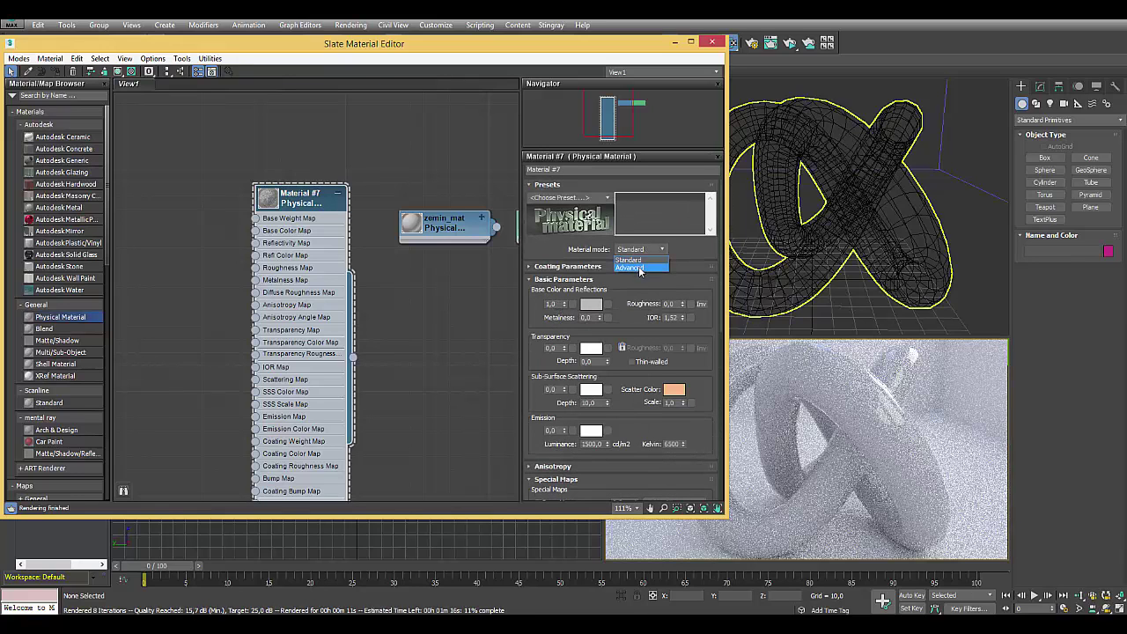
{"action": "left_click", "coordinate": [639, 268]}
{"action": "left_click", "coordinate": [555, 336]}
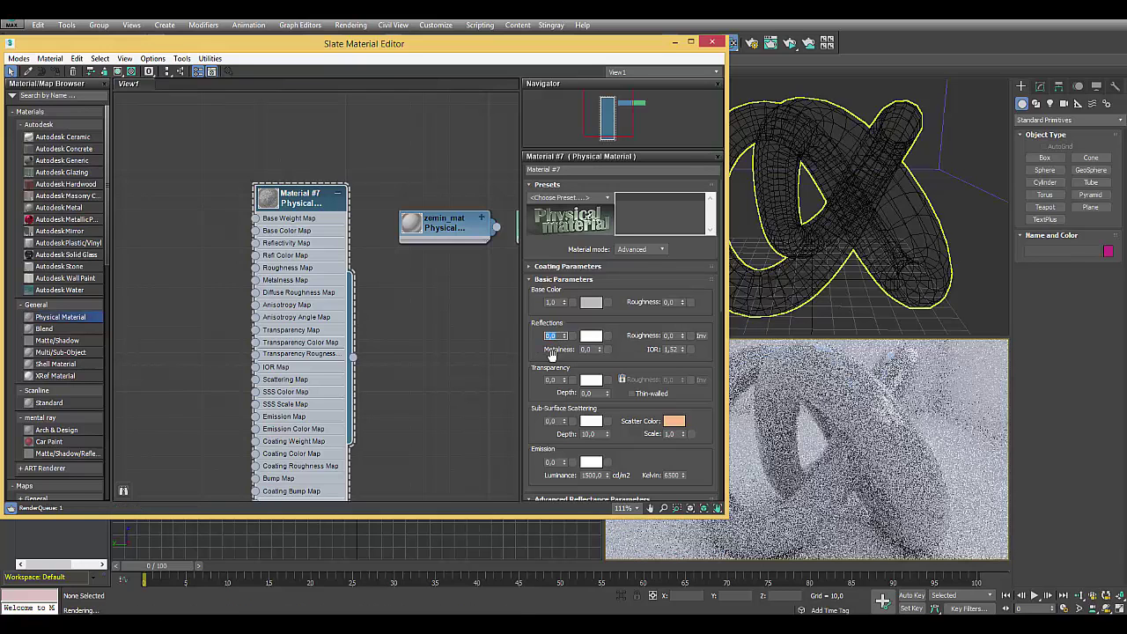
{"action": "left_click_drag", "start_coordinate": [628, 314], "coordinate": [617, 113]}
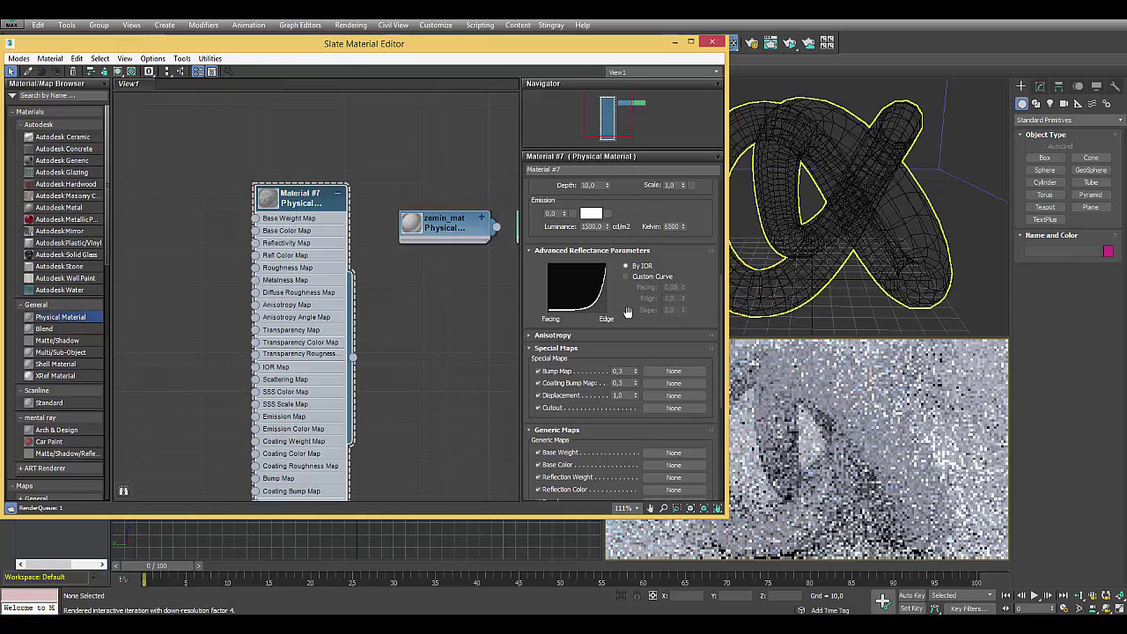
{"action": "scroll", "coordinate": [629, 287], "scroll_direction": "down", "scroll_amount": 3}
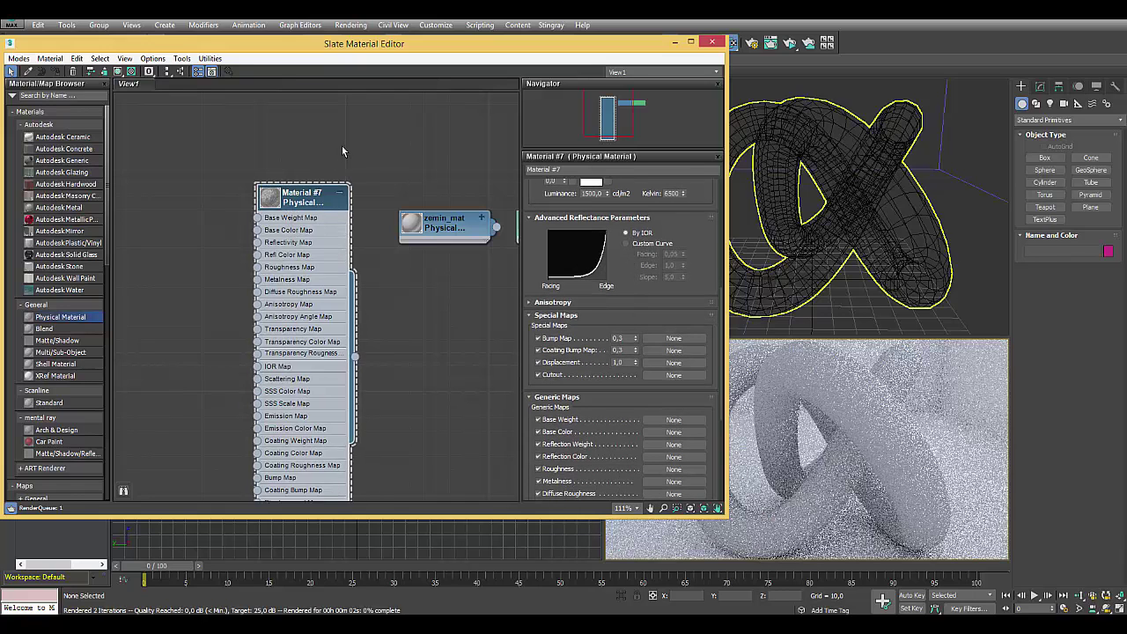
{"action": "left_click_drag", "start_coordinate": [296, 201], "coordinate": [350, 148]}
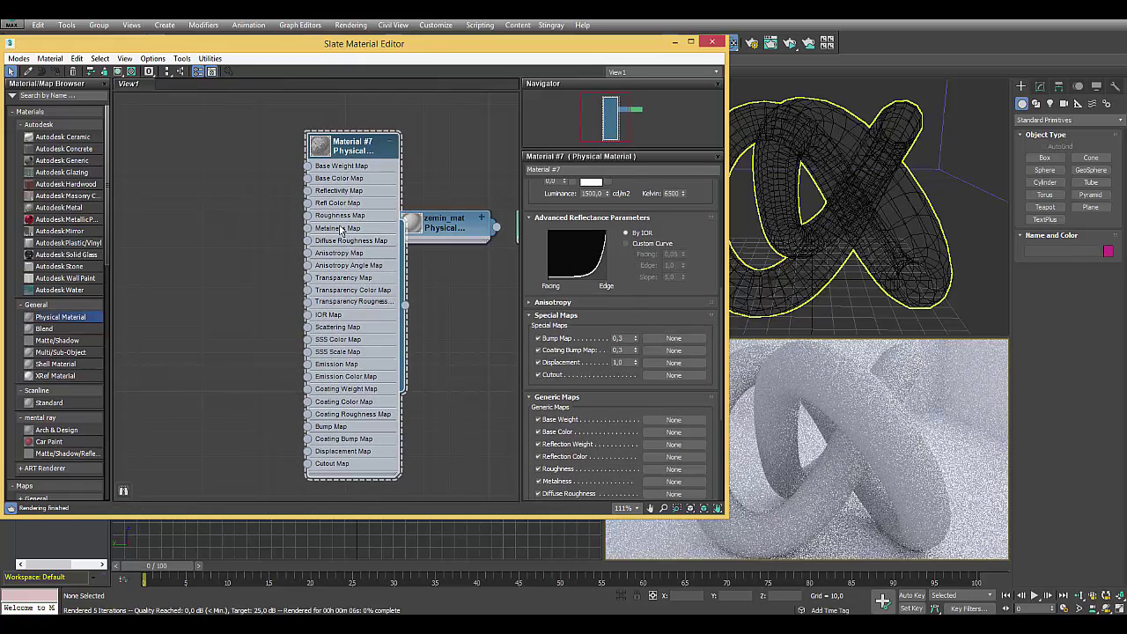
- Wire a General > Noise map into Material #7's Bump Map input and show its preview
{"action": "left_click_drag", "start_coordinate": [109, 186], "coordinate": [113, 283]}
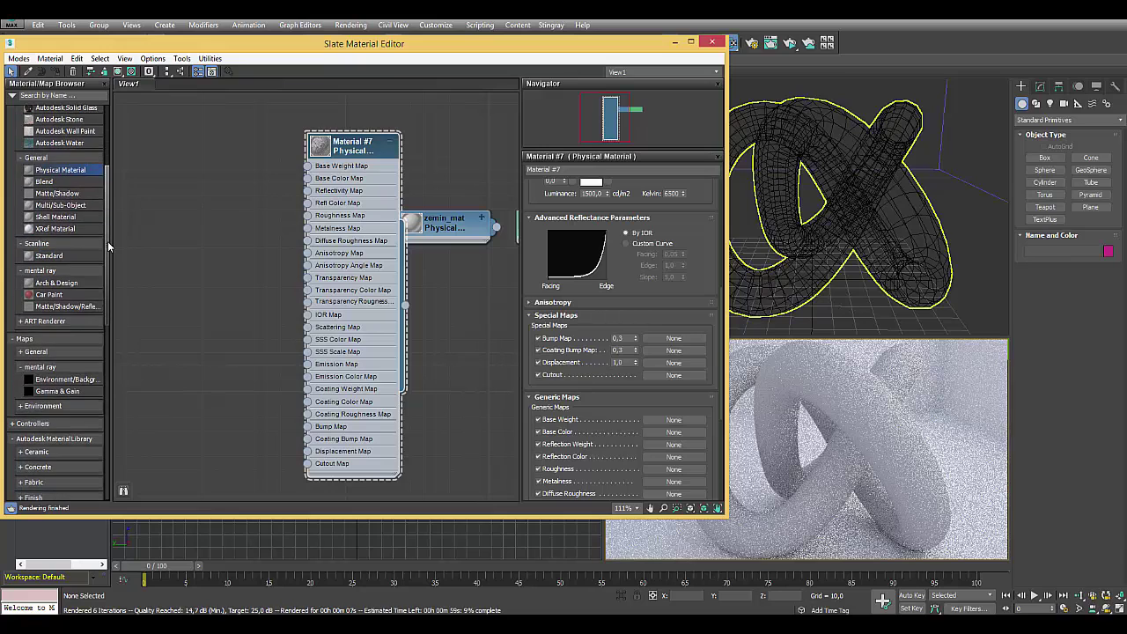
{"action": "left_click", "coordinate": [44, 262]}
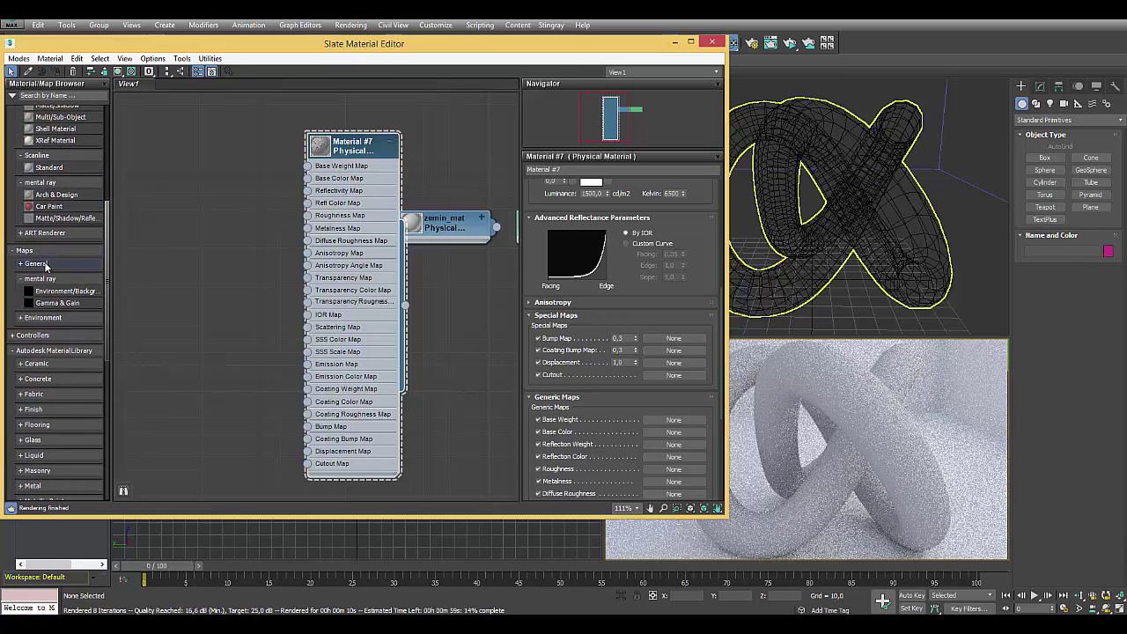
{"action": "scroll", "coordinate": [101, 270], "scroll_direction": "down", "scroll_amount": 3}
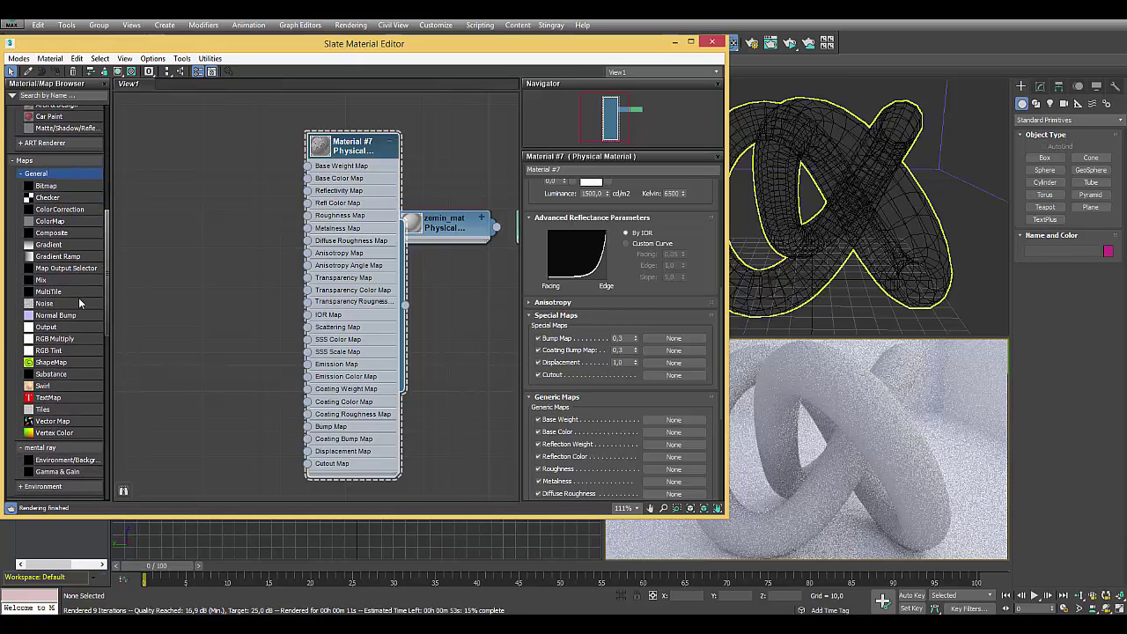
{"action": "left_click", "coordinate": [48, 303]}
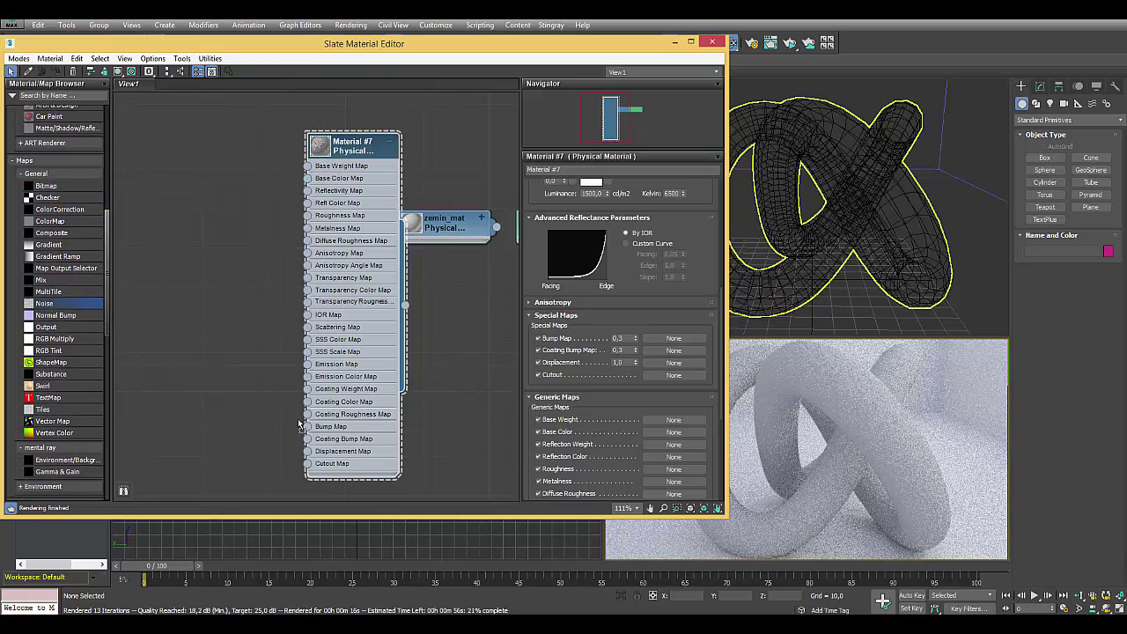
{"action": "left_click_drag", "start_coordinate": [49, 303], "coordinate": [308, 429]}
{"action": "middle_click_drag", "start_coordinate": [208, 342], "coordinate": [249, 384]}
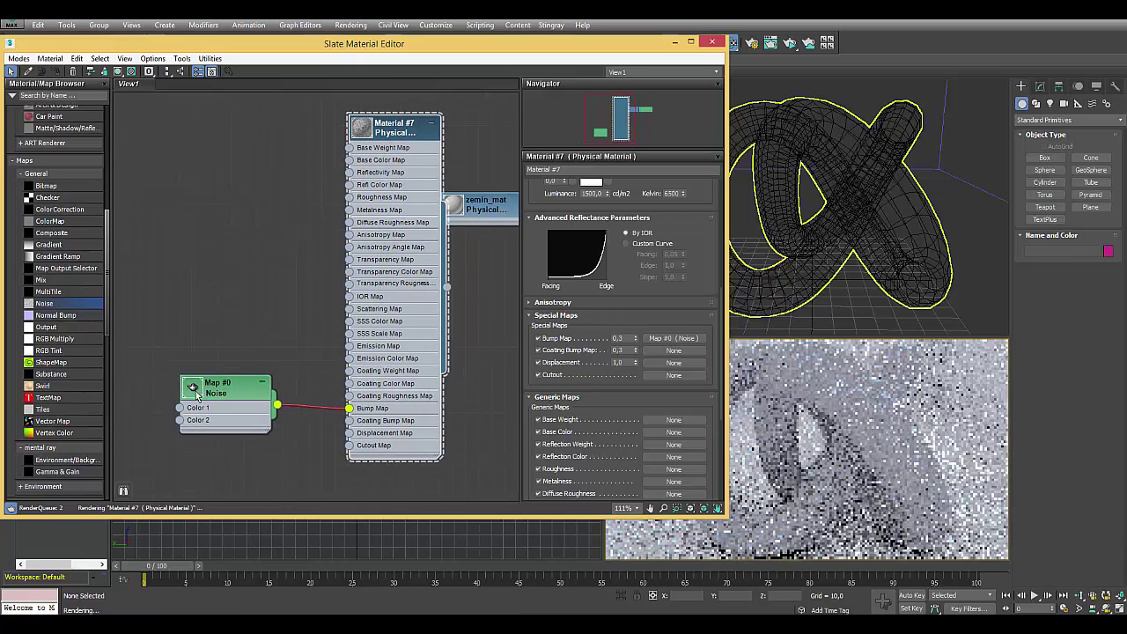
{"action": "left_click", "coordinate": [193, 388]}
{"action": "left_click_drag", "start_coordinate": [221, 446], "coordinate": [221, 355]}
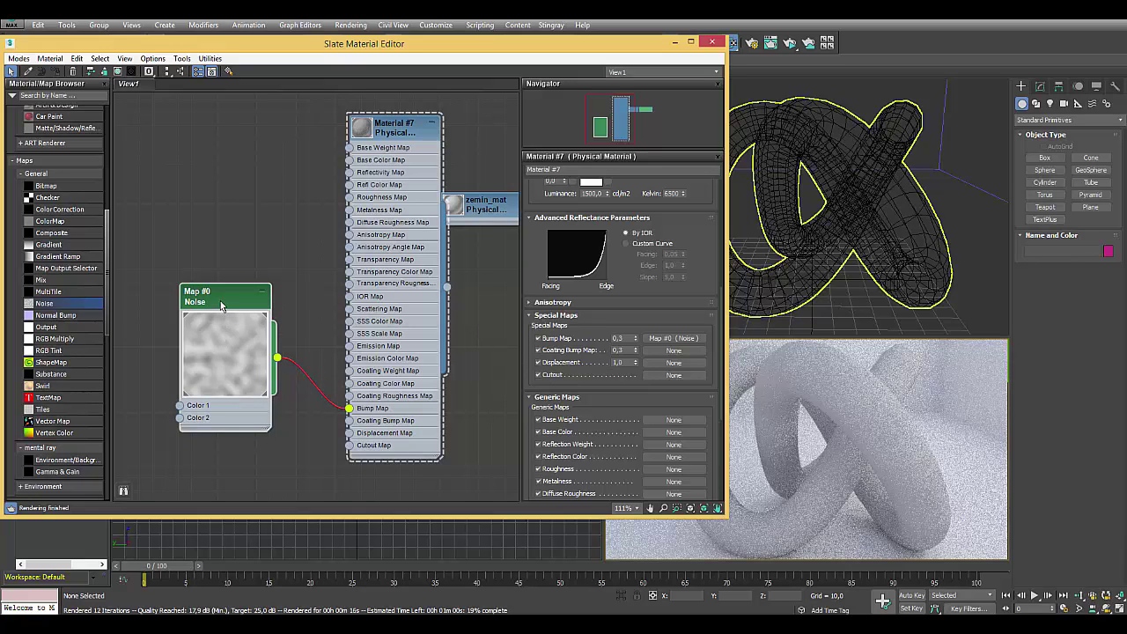
- Set Material #7's Bump Map amount to 2,0
{"action": "left_click_drag", "start_coordinate": [222, 303], "coordinate": [209, 303]}
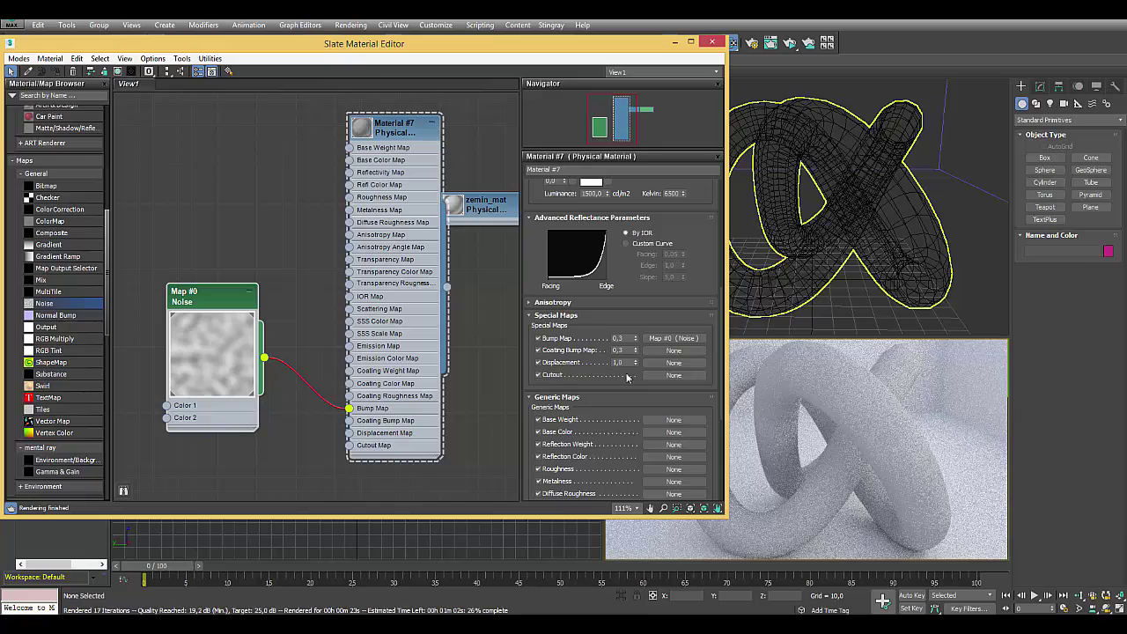
{"action": "left_click_drag", "start_coordinate": [224, 299], "coordinate": [236, 299]}
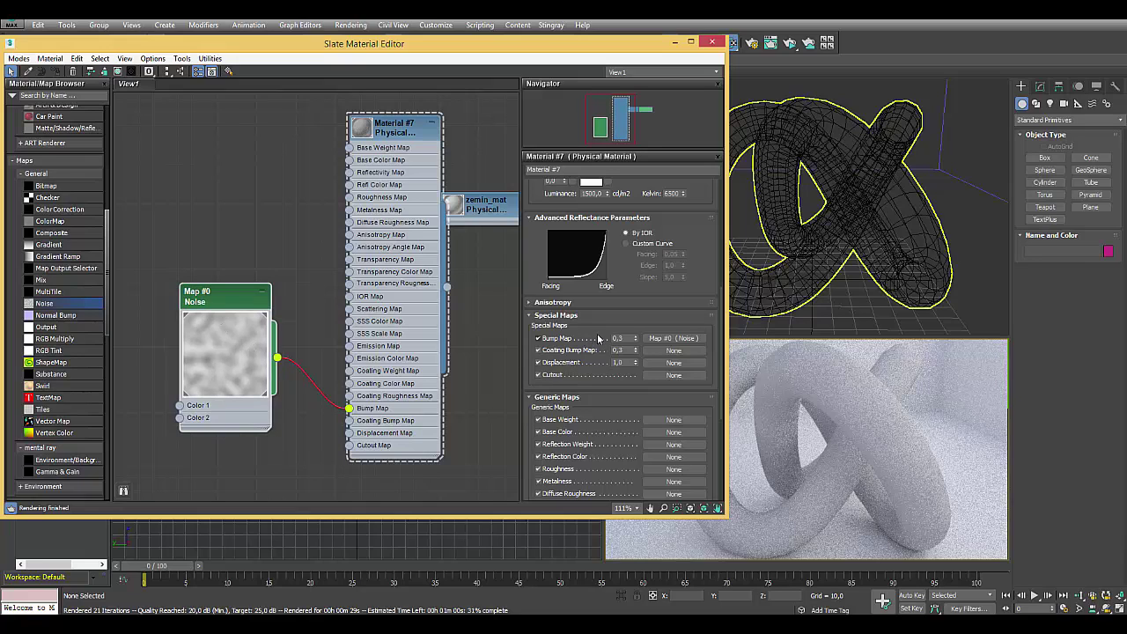
{"action": "left_click_drag", "start_coordinate": [625, 339], "coordinate": [578, 343]}
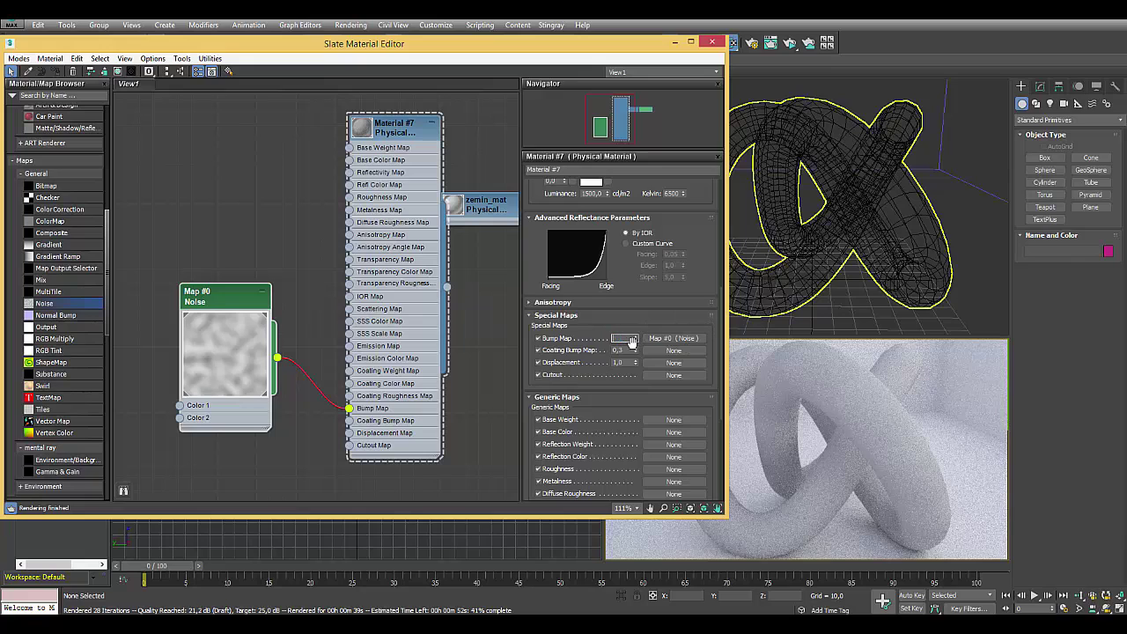
{"action": "type", "text": "4"}
{"action": "left_click_drag", "start_coordinate": [631, 341], "coordinate": [632, 330]}
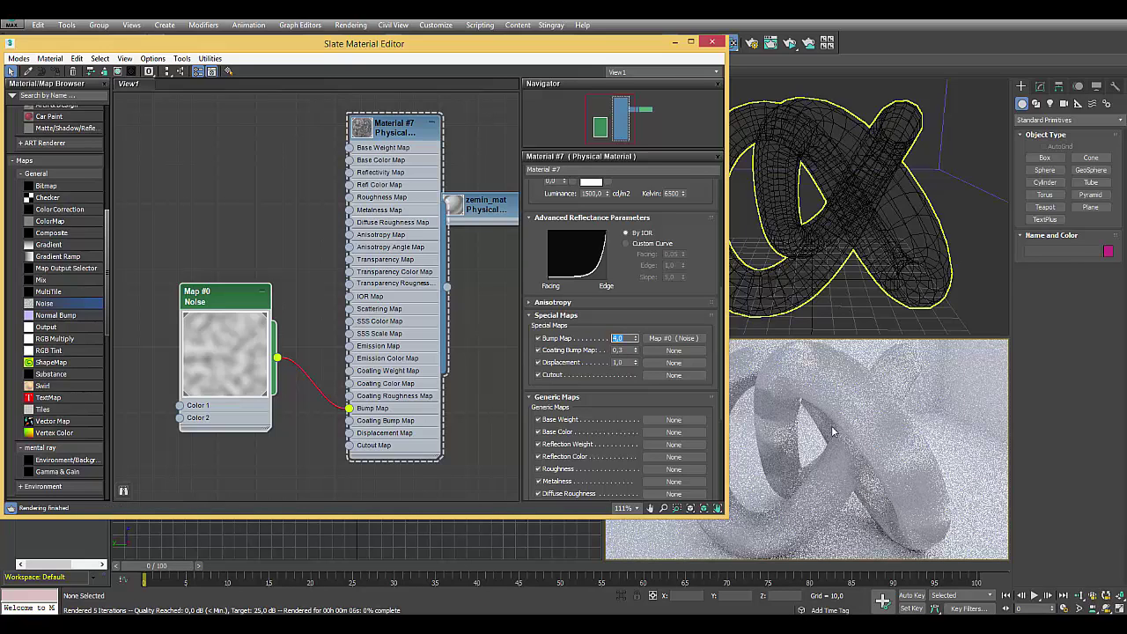
{"action": "type", "text": "2"}
{"action": "key", "text": "Return"}
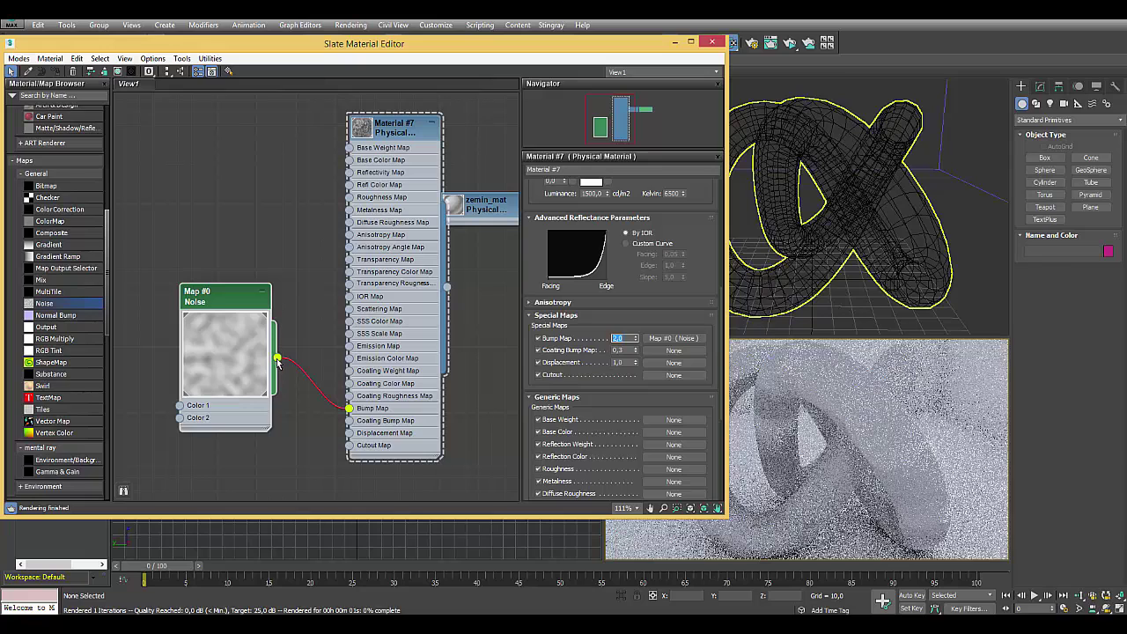
{"action": "scroll", "coordinate": [604, 322], "scroll_direction": "down", "scroll_amount": 1}
{"action": "scroll", "coordinate": [568, 319], "scroll_direction": "down", "scroll_amount": 1}
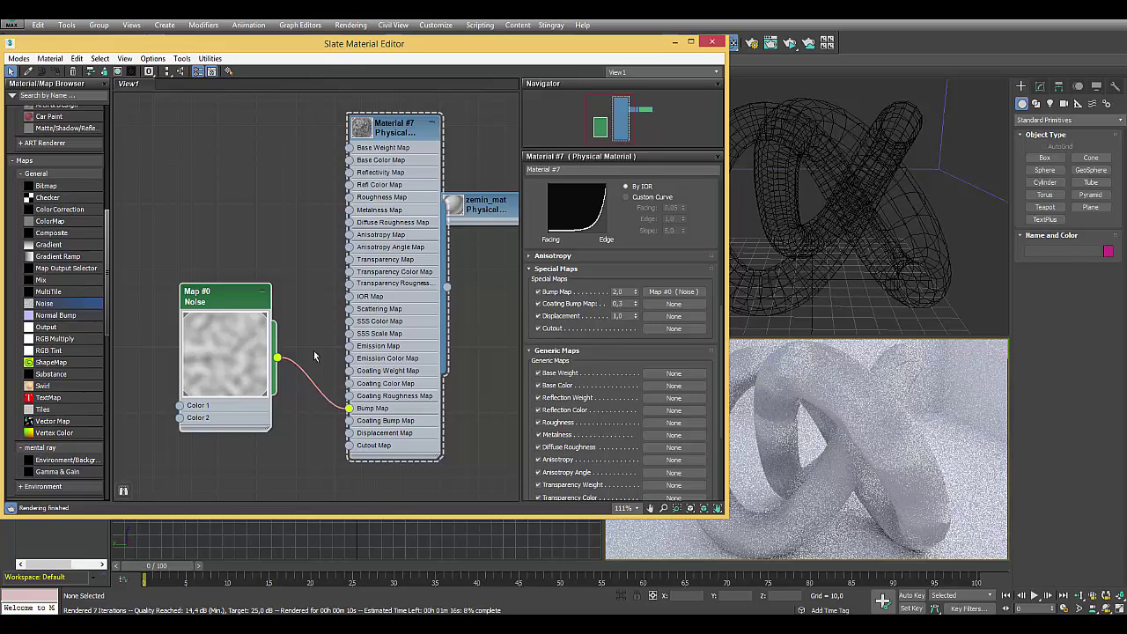
{"action": "left_click", "coordinate": [309, 432]}
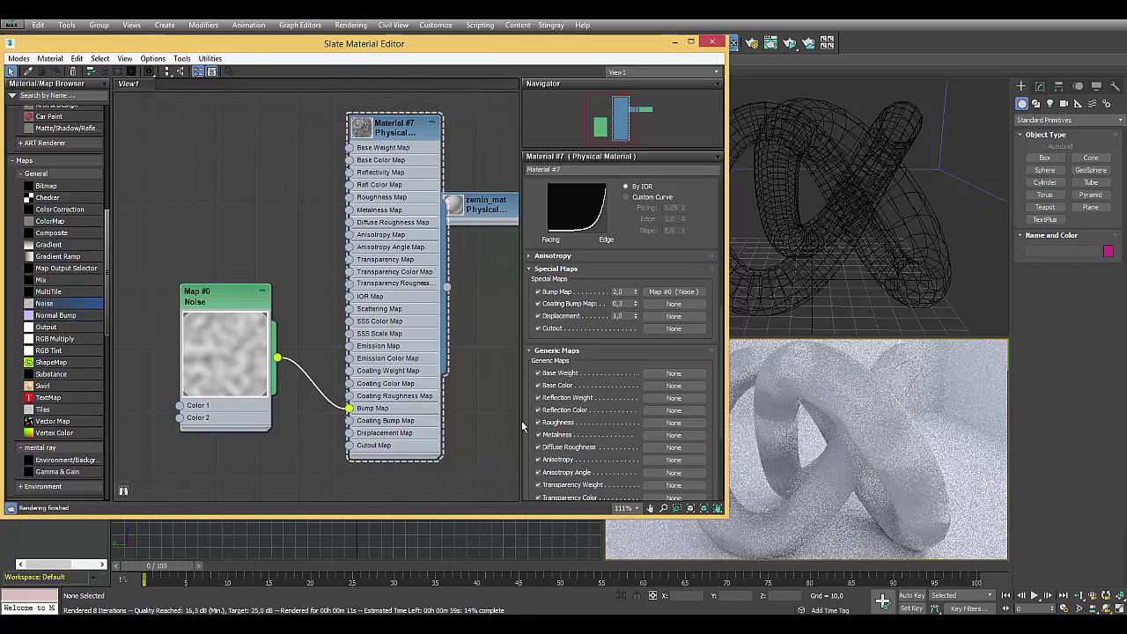
{"action": "scroll", "coordinate": [541, 273], "scroll_direction": "down", "scroll_amount": 3}
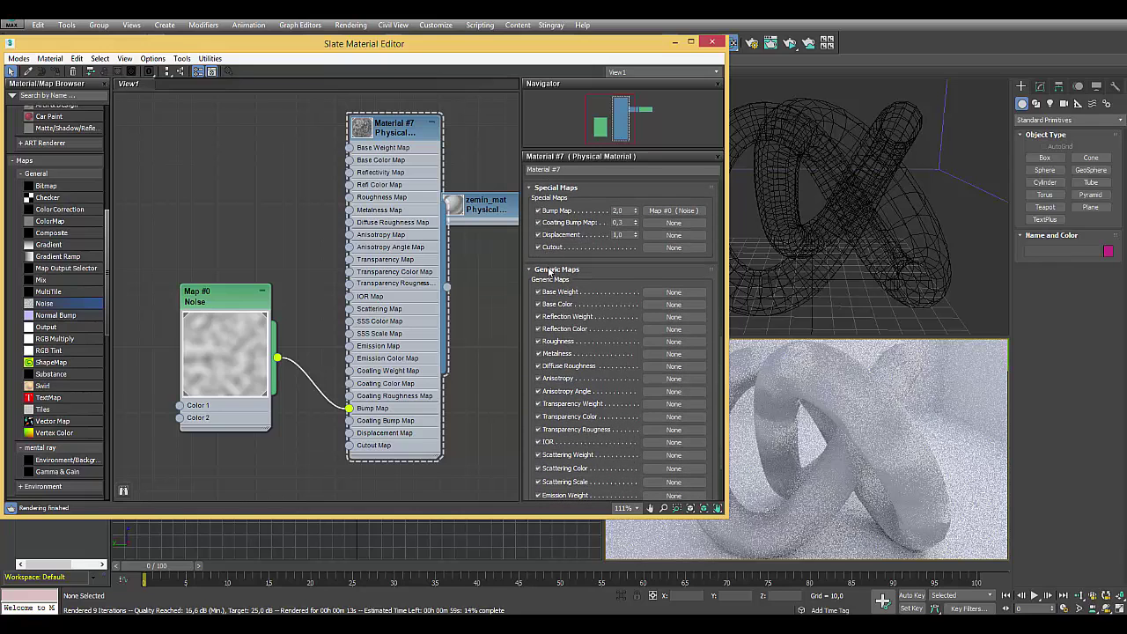
{"action": "scroll", "coordinate": [597, 278], "scroll_direction": "down", "scroll_amount": 1}
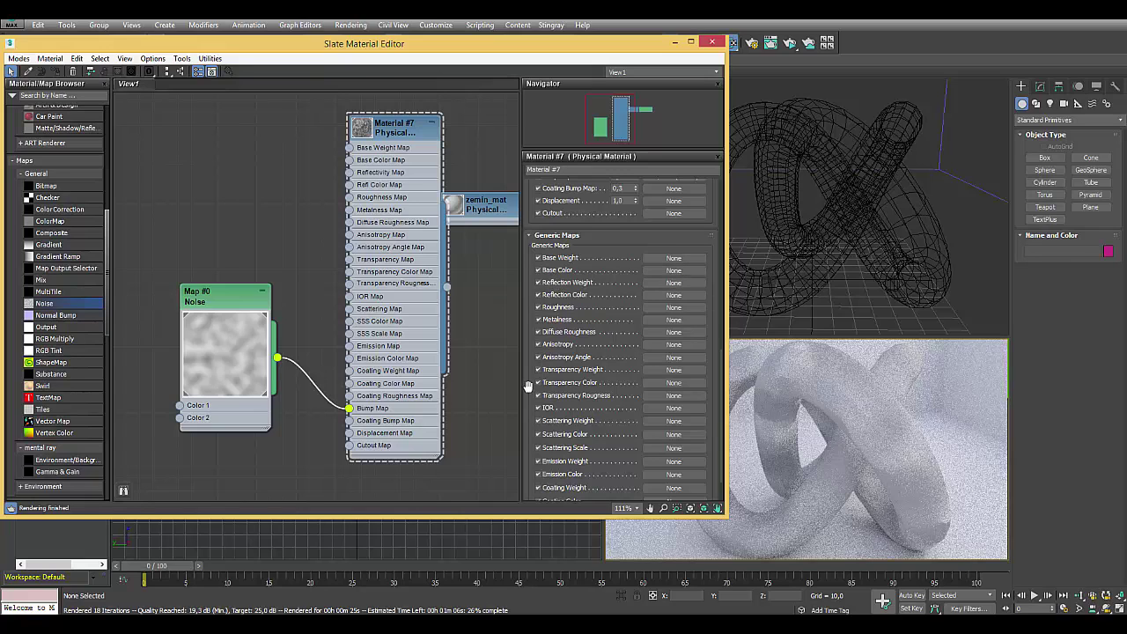
{"action": "mouse_move", "coordinate": [529, 387]}
{"action": "left_mouse_down"}
{"action": "mouse_move", "coordinate": [525, 261]}
{"action": "mouse_move", "coordinate": [528, 324]}
{"action": "left_mouse_up"}
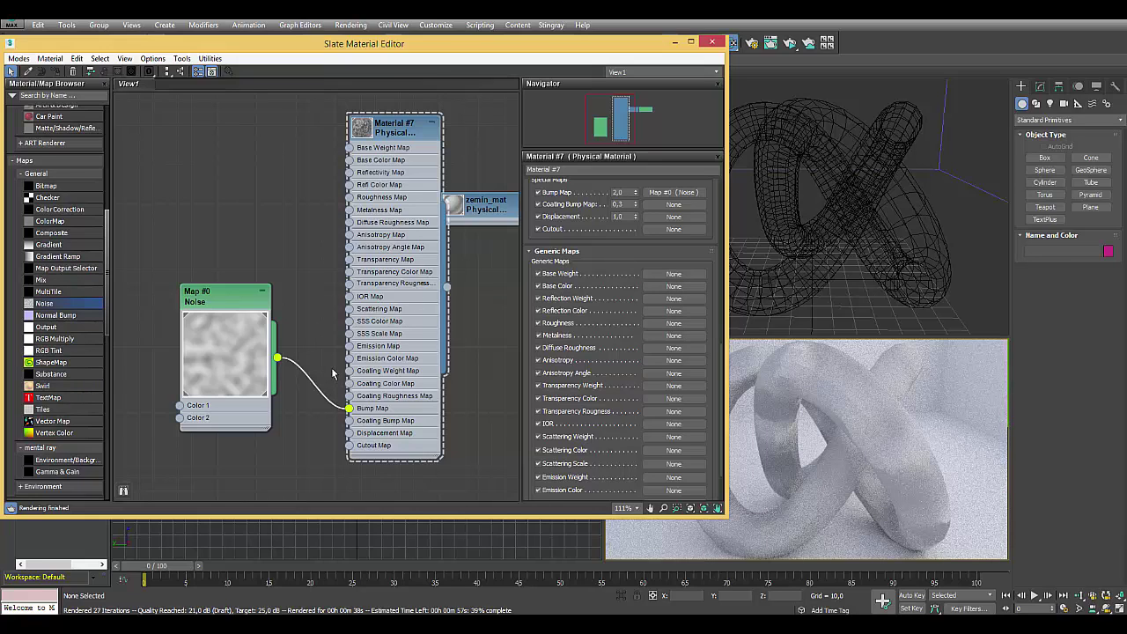
{"action": "scroll", "coordinate": [556, 433], "scroll_direction": "up", "scroll_amount": 3}
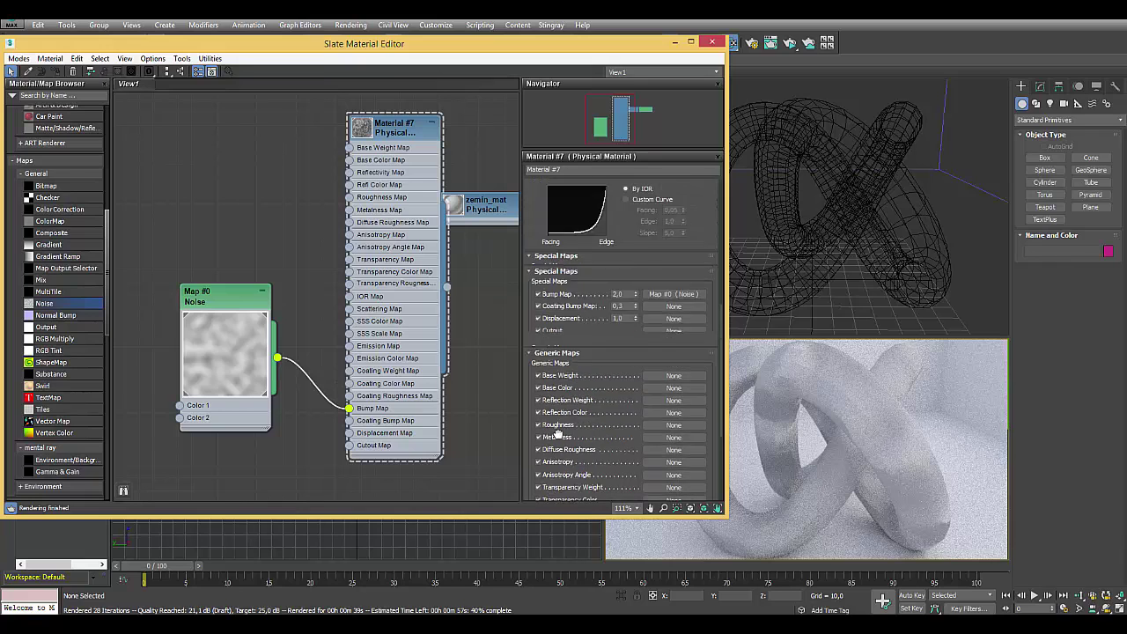
{"action": "scroll", "coordinate": [556, 433], "scroll_direction": "up", "scroll_amount": 5}
{"action": "scroll", "coordinate": [621, 268], "scroll_direction": "up", "scroll_amount": 2}
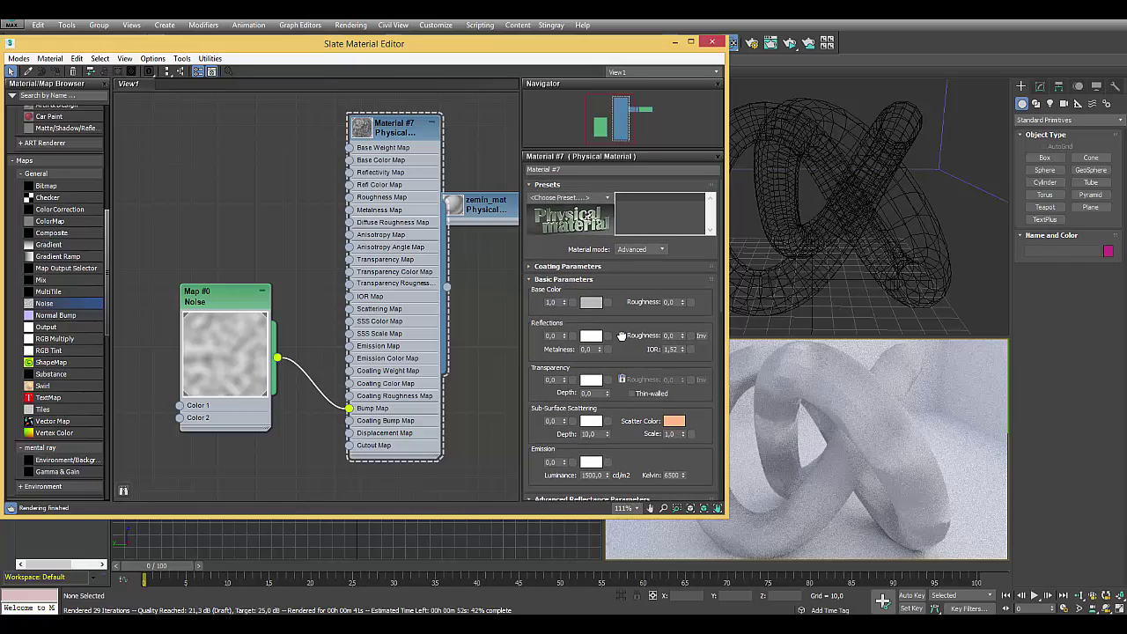